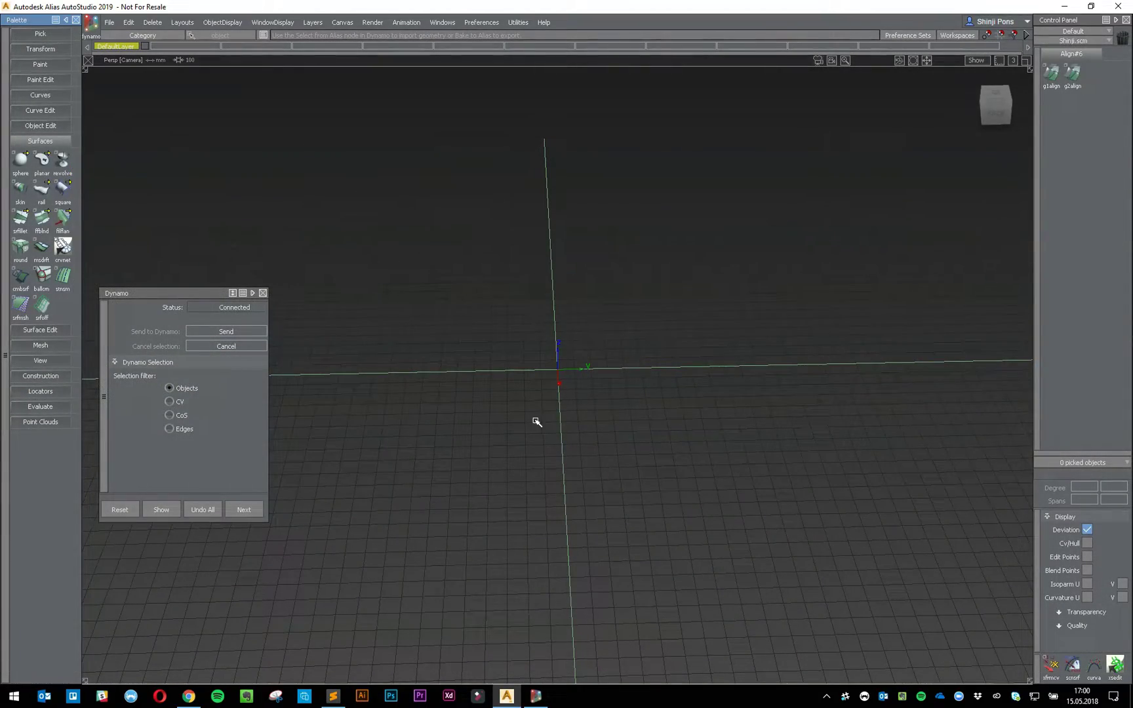
Step: Tumble the empty perspective view and move the Dynamo panel up and to the right
{"action": "left_click_drag", "start_coordinate": [470, 430], "coordinate": [614, 398], "text": "alt+shift"}
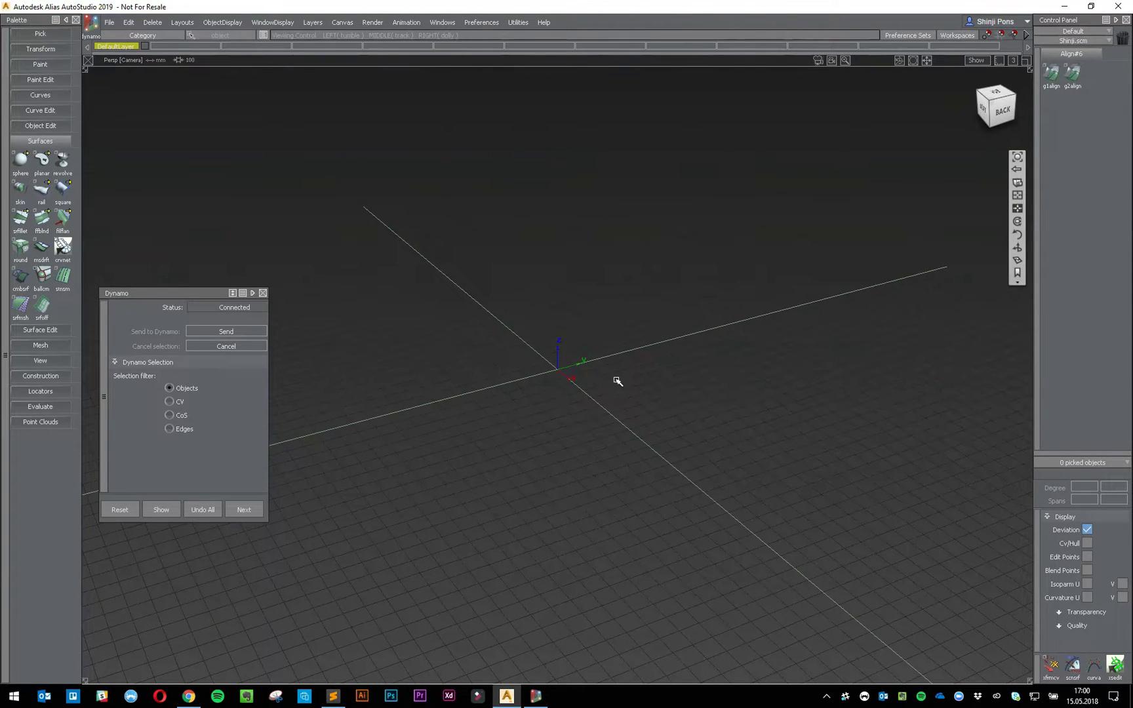
{"action": "left_click_drag", "start_coordinate": [143, 293], "coordinate": [182, 244]}
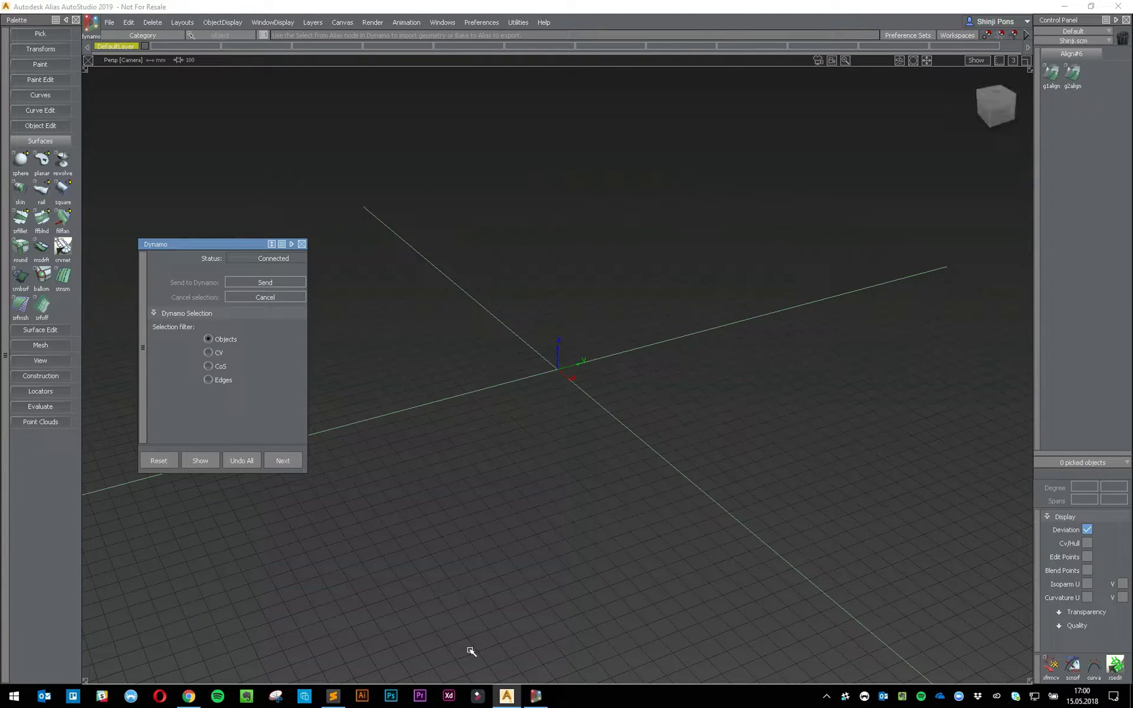
Step: Bring Dynamo to the front and maximize its window to fill the screen
{"action": "left_click", "coordinate": [536, 698]}
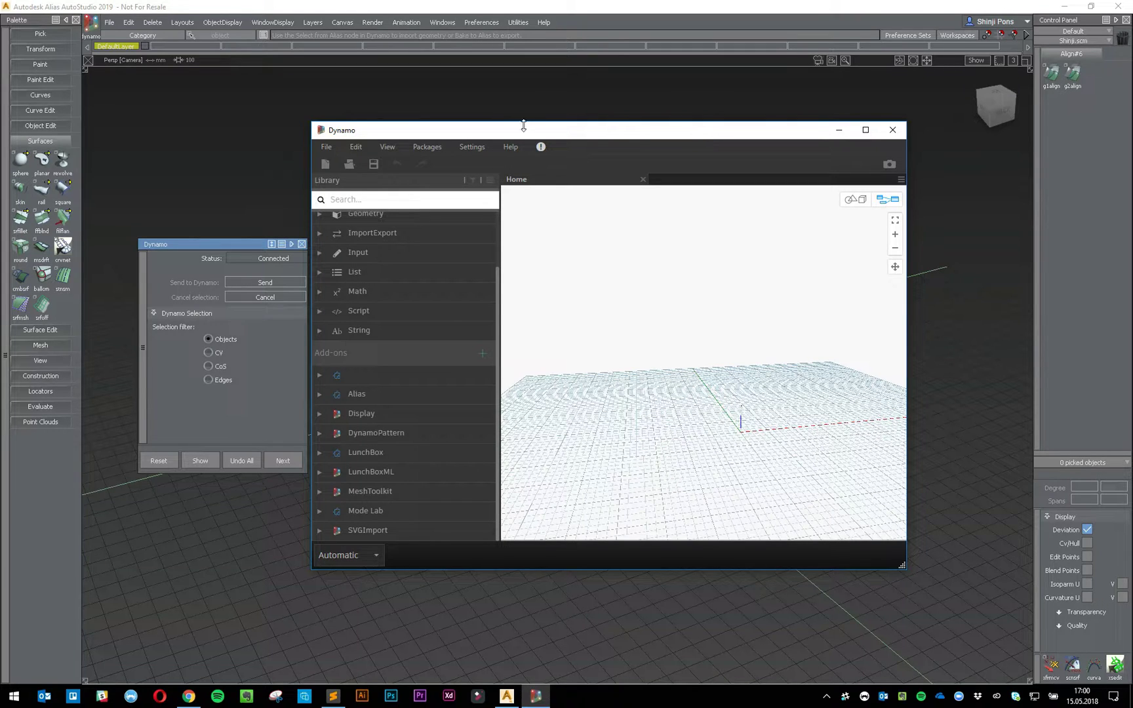
{"action": "double_click", "coordinate": [462, 133]}
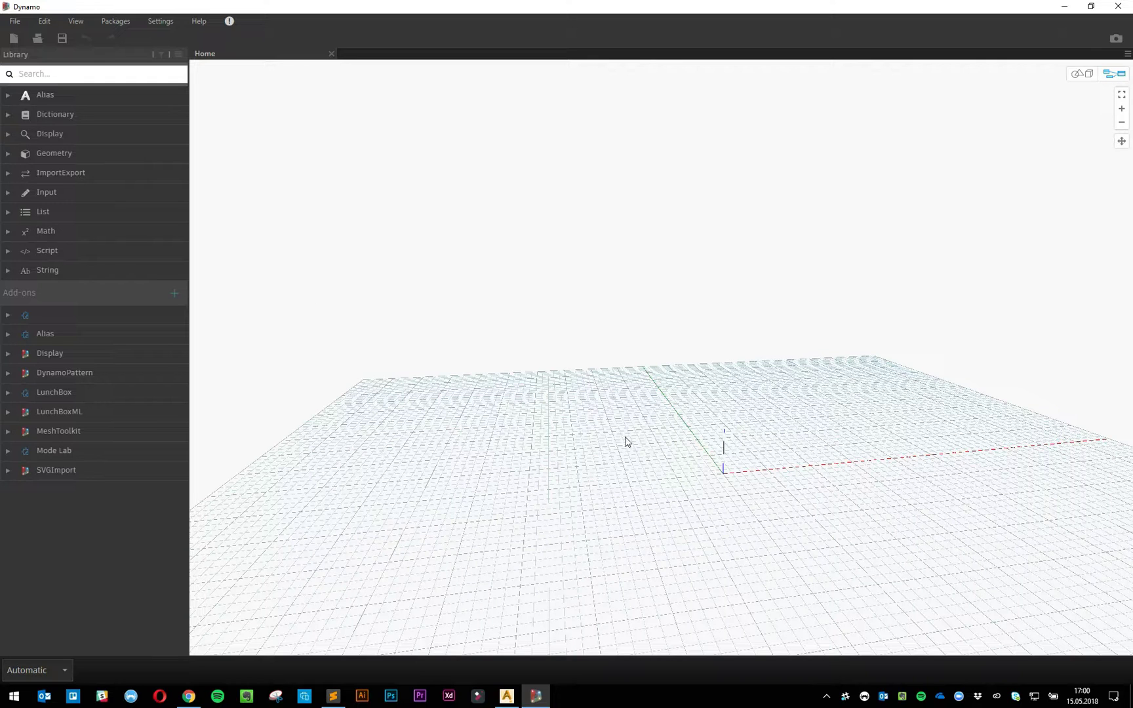
Step: Add a Sphere.ByCenterPointRadius node from the 'sphere' search and position it on the canvas
{"action": "right_click", "coordinate": [490, 384]}
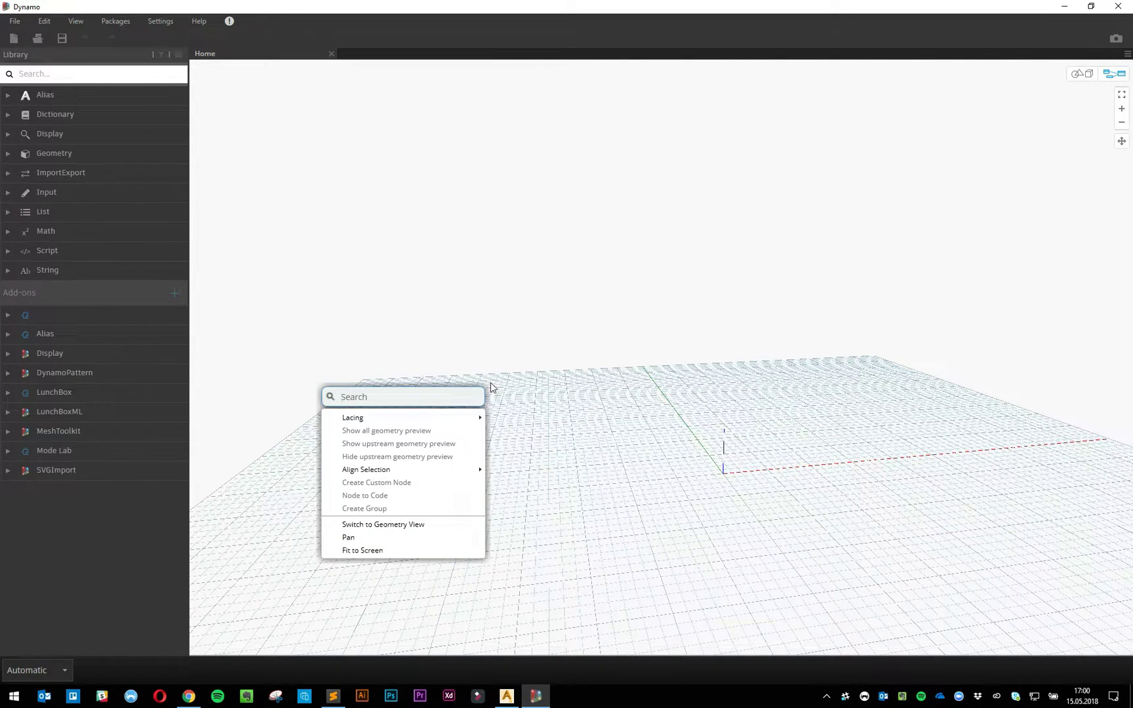
{"action": "type", "text": "sphere"}
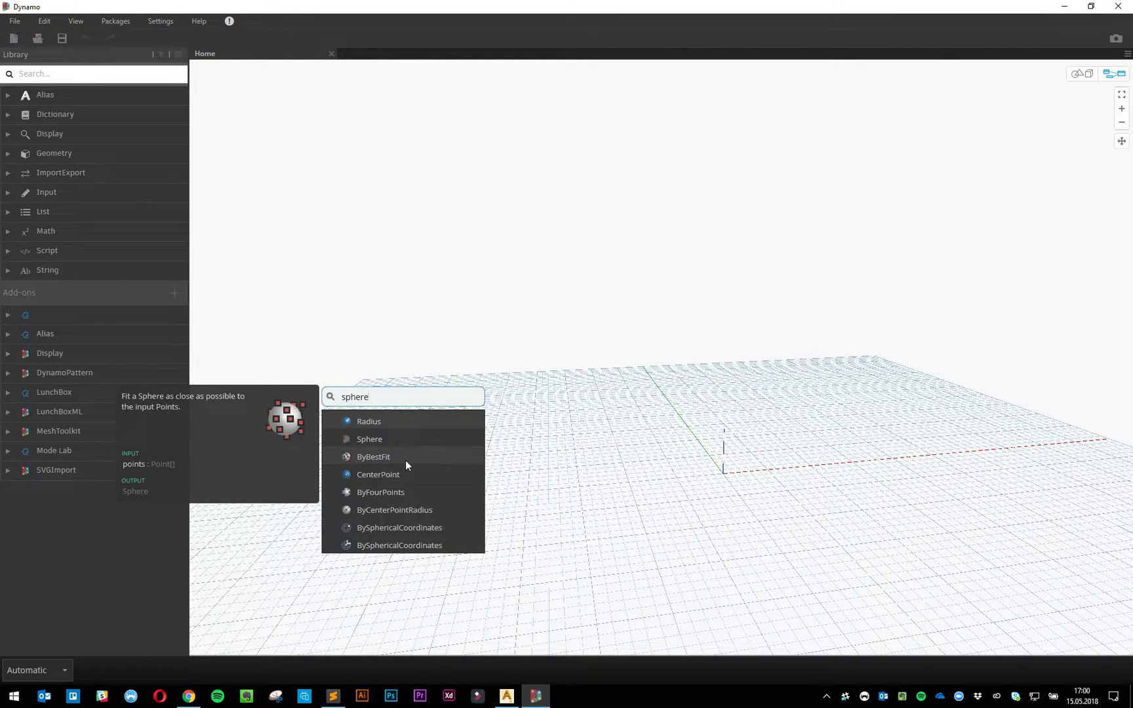
{"action": "left_click", "coordinate": [392, 512]}
{"action": "left_click_drag", "start_coordinate": [436, 525], "coordinate": [612, 384]}
{"action": "left_click", "coordinate": [511, 394]}
{"action": "left_click", "coordinate": [427, 350]}
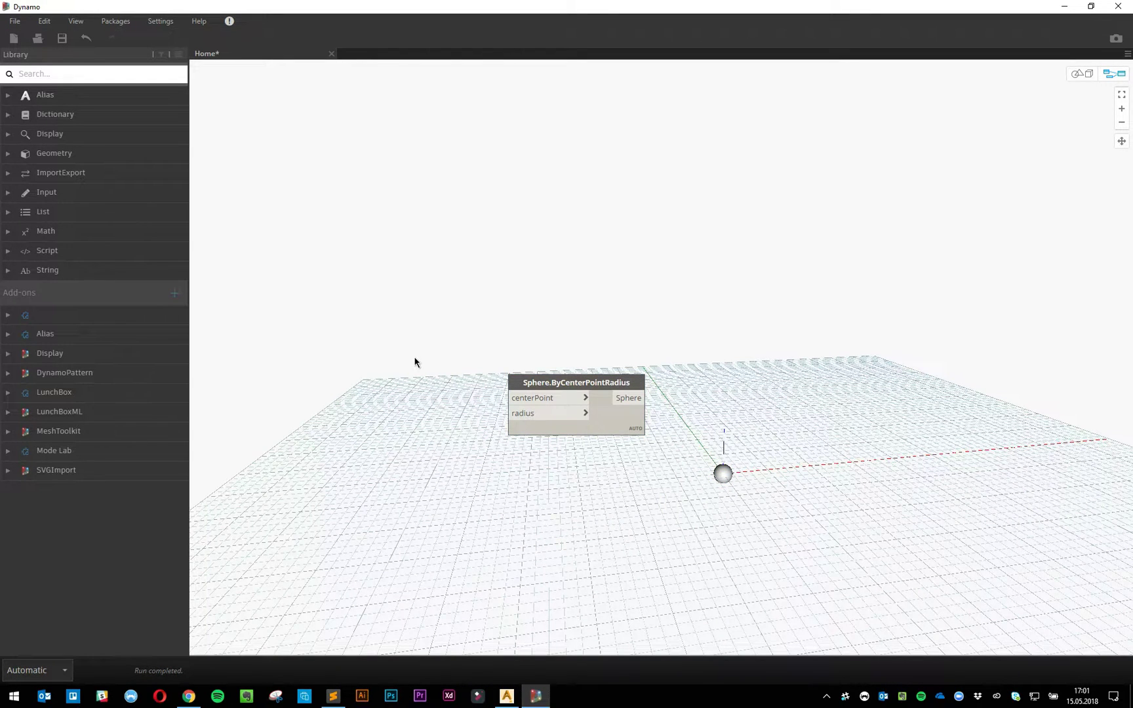
{"action": "right_click", "coordinate": [414, 361]}
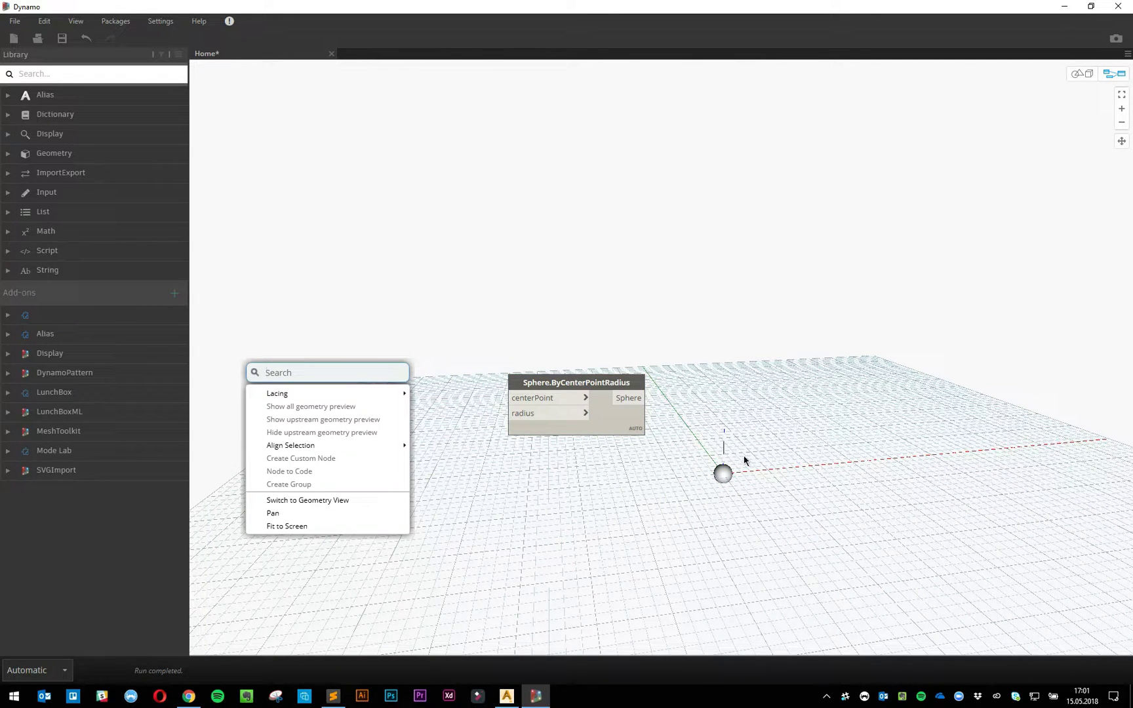
{"action": "left_click", "coordinate": [365, 285]}
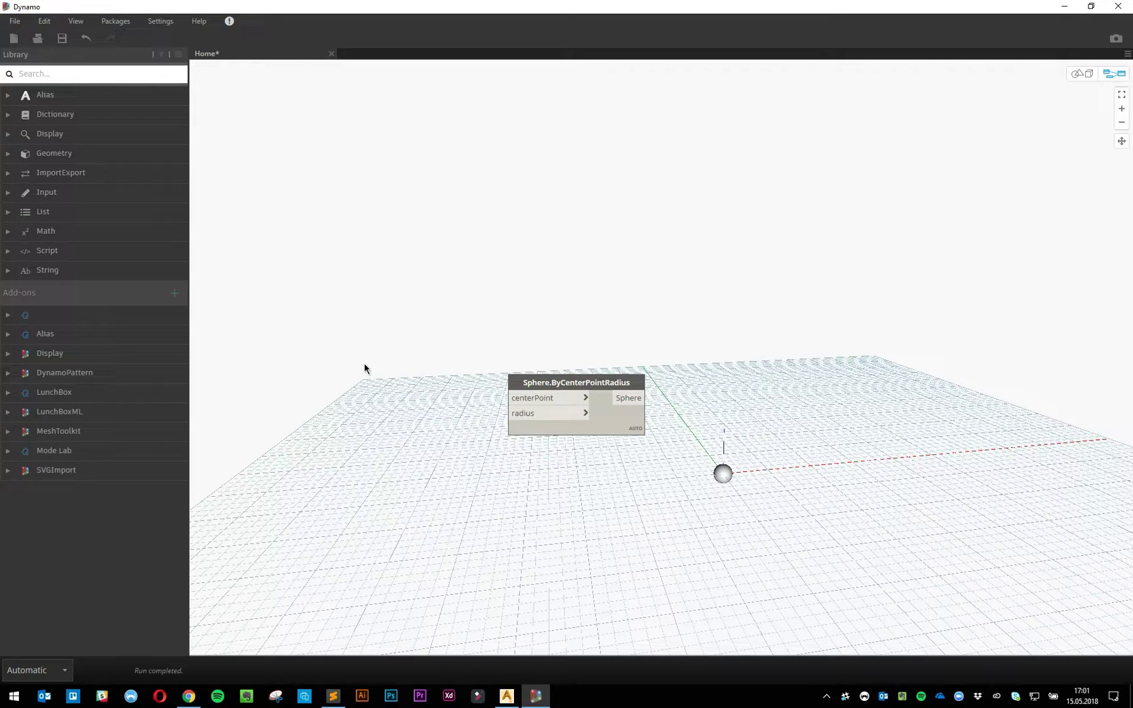
{"action": "key", "text": "ctrl+z"}
Step: Add a Point.ByCoordinates node and place it just left of the sphere node
{"action": "right_click", "coordinate": [362, 343]}
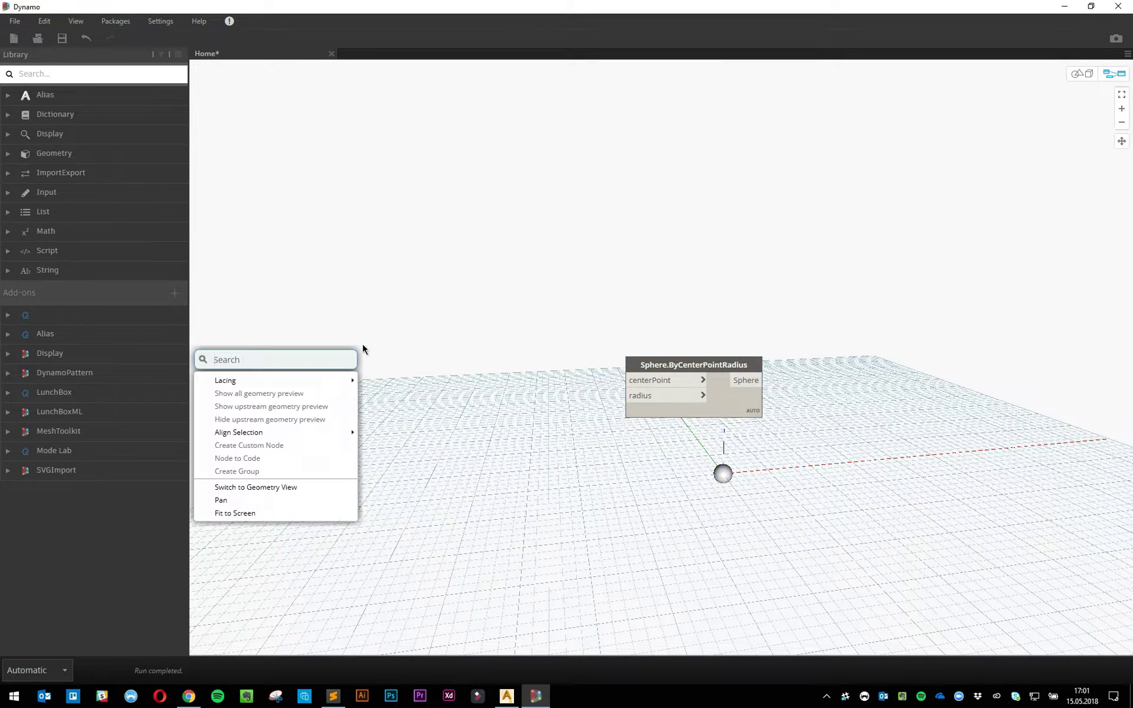
{"action": "type", "text": "point"}
{"action": "key", "text": "Return"}
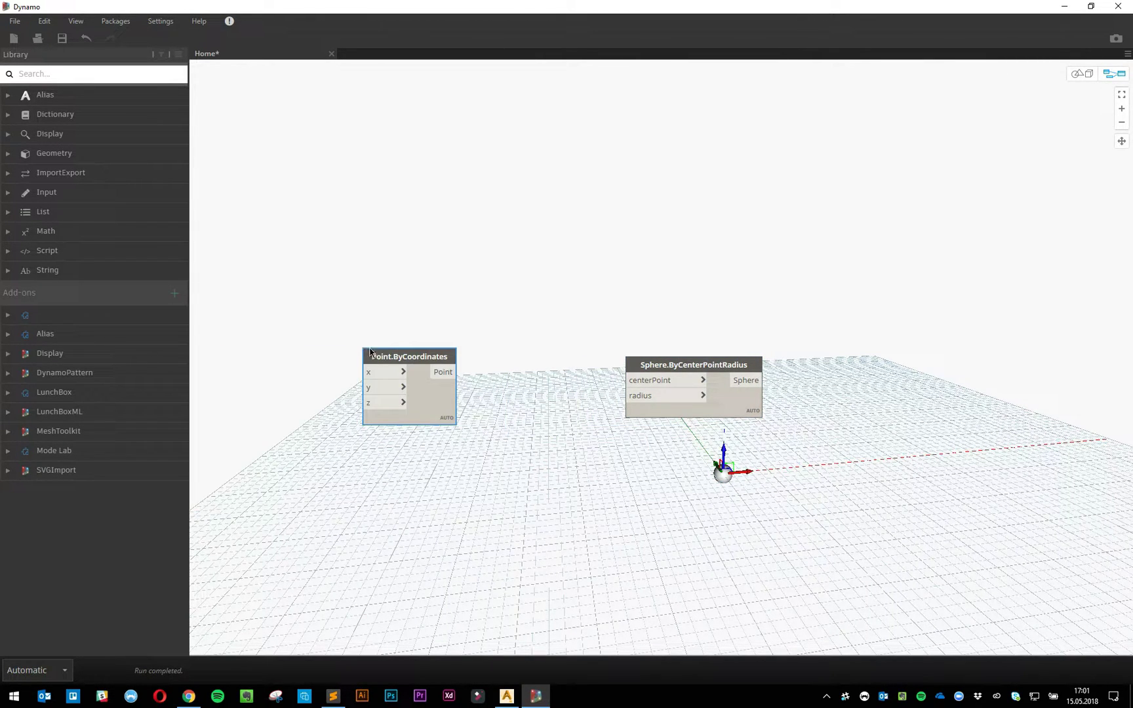
{"action": "left_click_drag", "start_coordinate": [382, 361], "coordinate": [510, 367]}
{"action": "left_click_drag", "start_coordinate": [669, 365], "coordinate": [677, 347]}
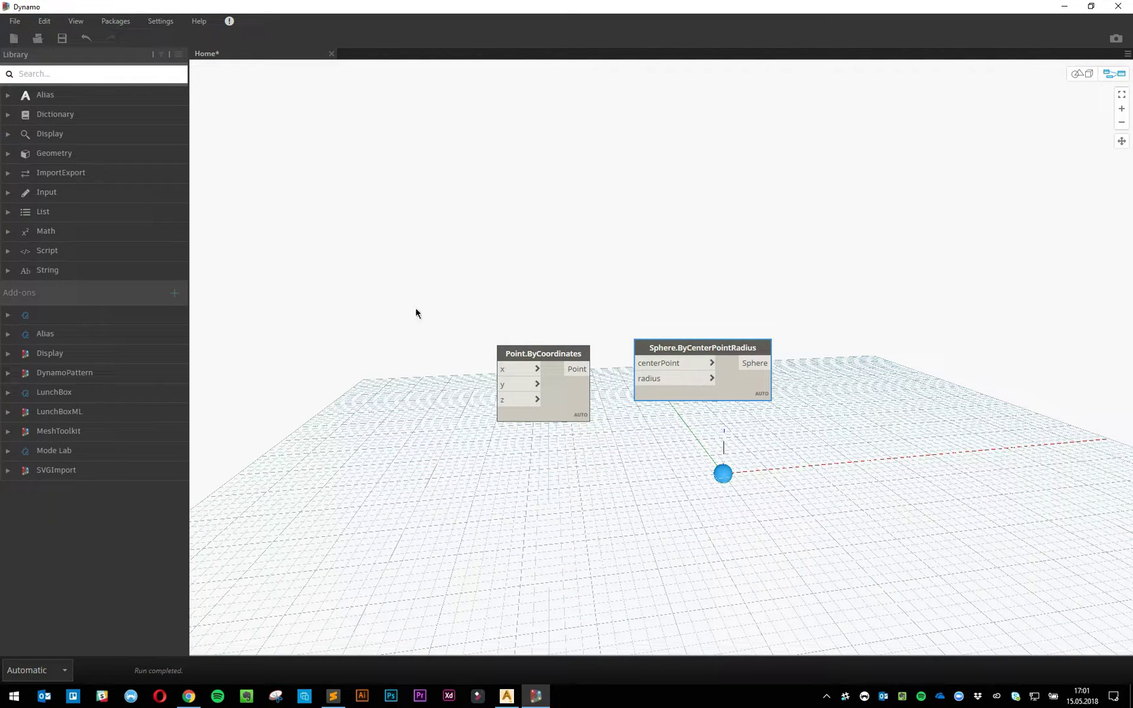
Step: Add a Math.RandomList node from the 'random' search and make room on the left
{"action": "right_click", "coordinate": [313, 359]}
{"action": "type", "text": "ran"}
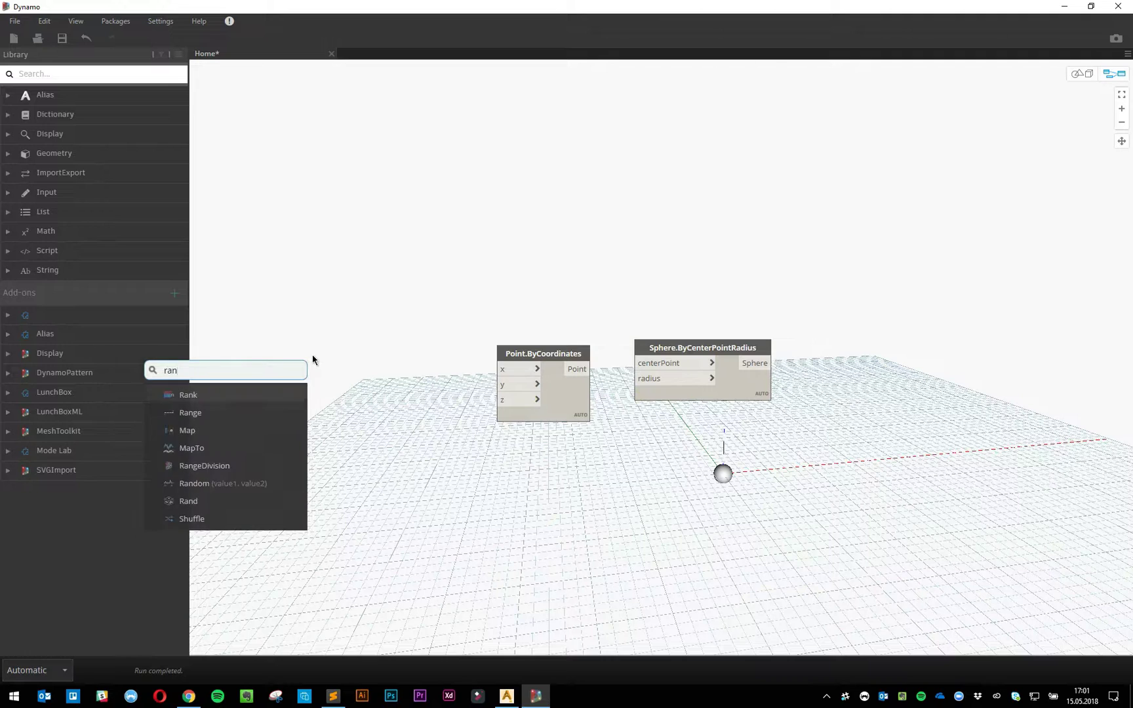
{"action": "type", "text": "dom"}
{"action": "left_click", "coordinate": [204, 453]}
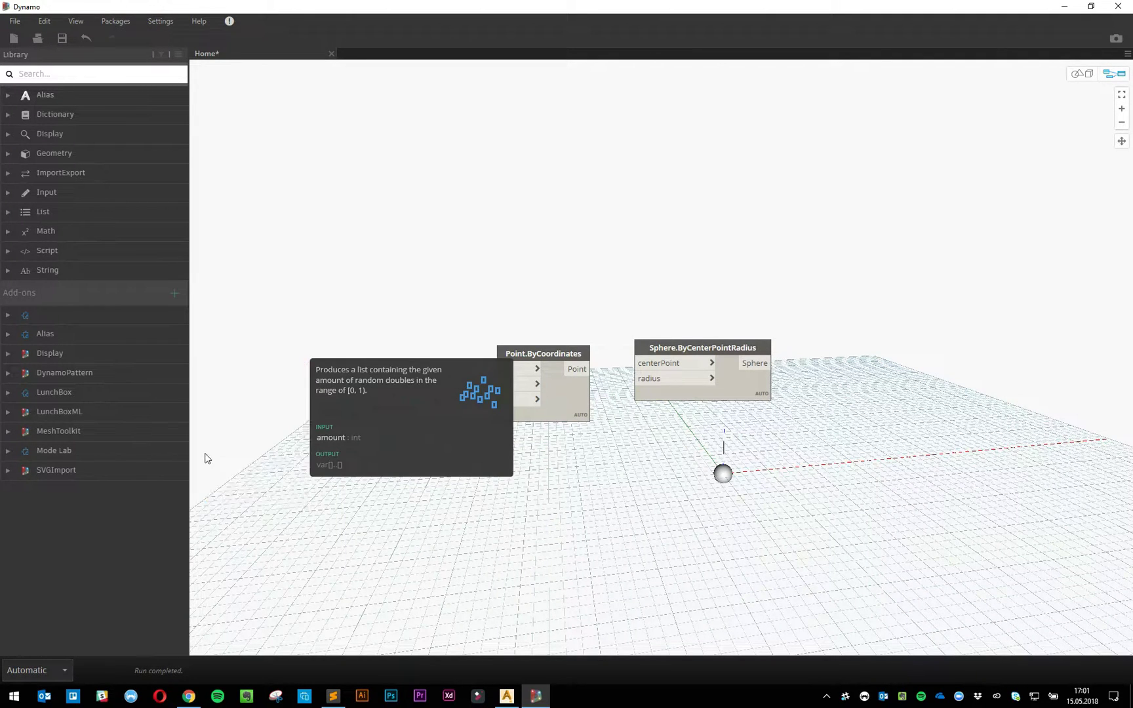
{"action": "middle_click_drag", "start_coordinate": [204, 459], "coordinate": [458, 430]}
{"action": "left_click_drag", "start_coordinate": [457, 430], "coordinate": [459, 300]}
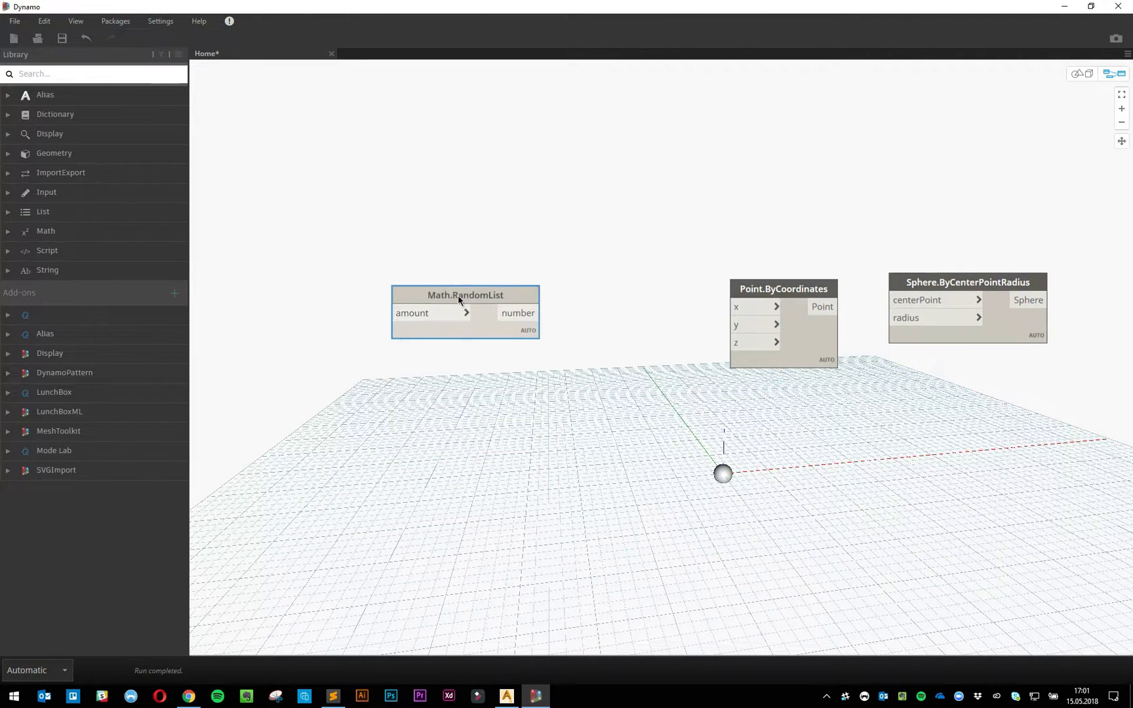
Step: Wire a Code Block holding 5 into RandomList's amount, then duplicate the RandomList node twice below
{"action": "double_click", "coordinate": [300, 309]}
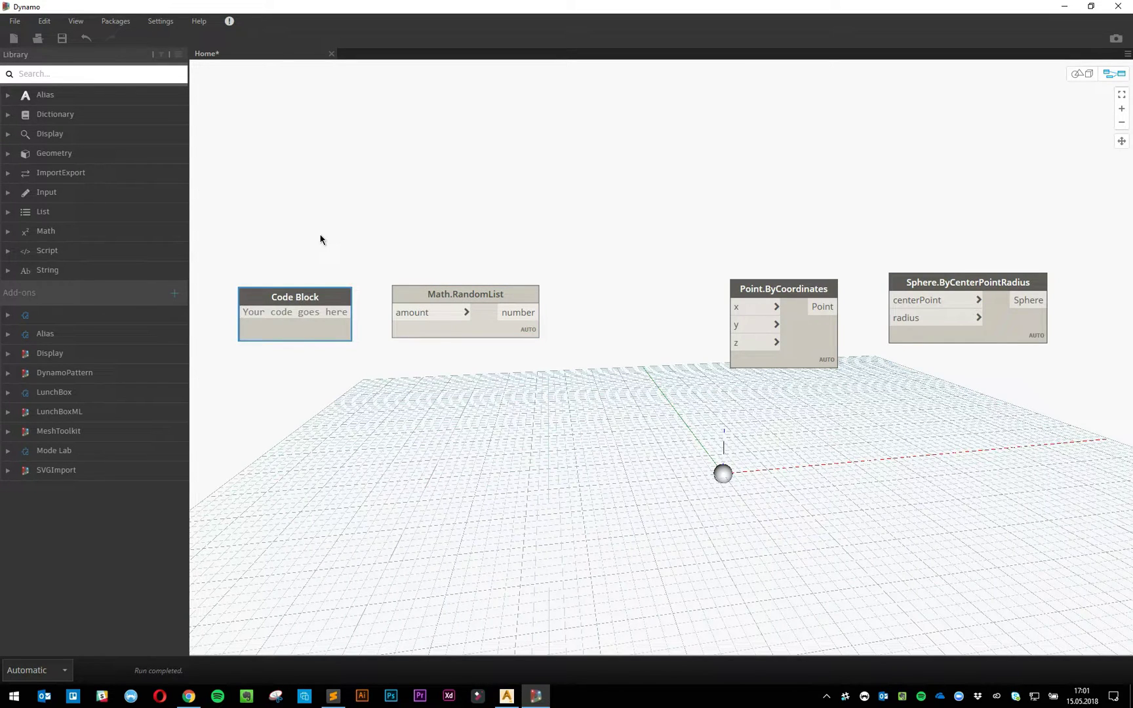
{"action": "type", "text": "5"}
{"action": "left_click", "coordinate": [314, 272]}
{"action": "left_click_drag", "start_coordinate": [293, 313], "coordinate": [436, 216]}
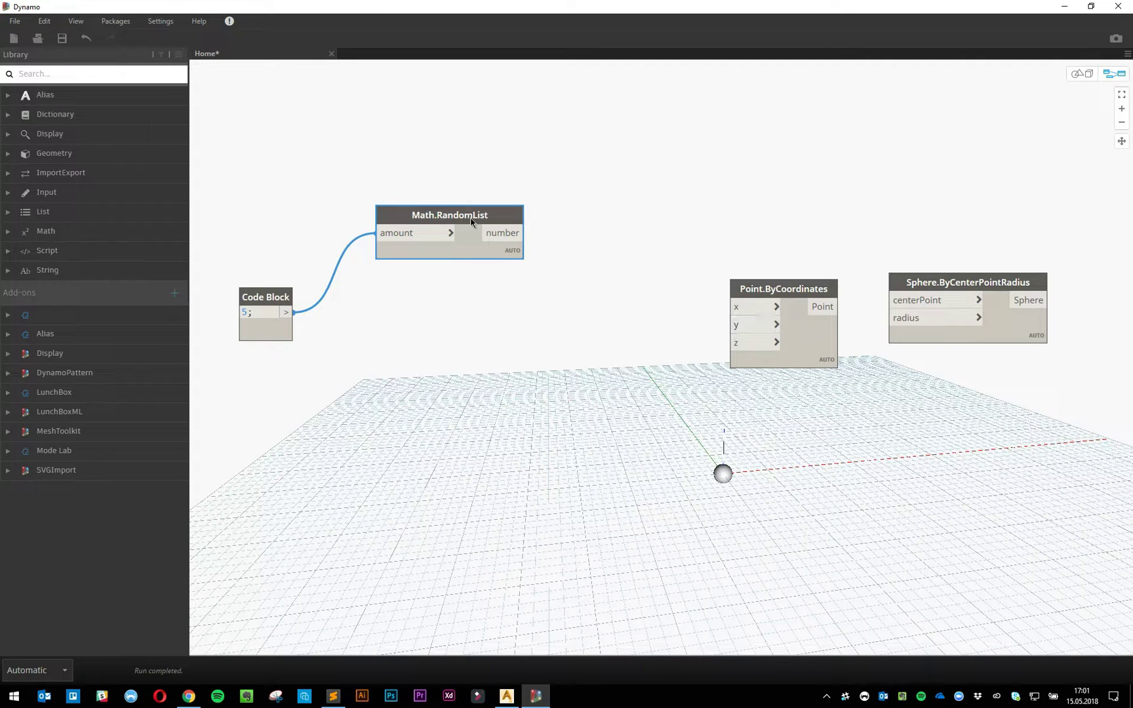
{"action": "left_click", "coordinate": [479, 181]}
{"action": "left_click", "coordinate": [447, 220]}
{"action": "left_click_drag", "start_coordinate": [457, 221], "coordinate": [445, 353], "text": "ctrl"}
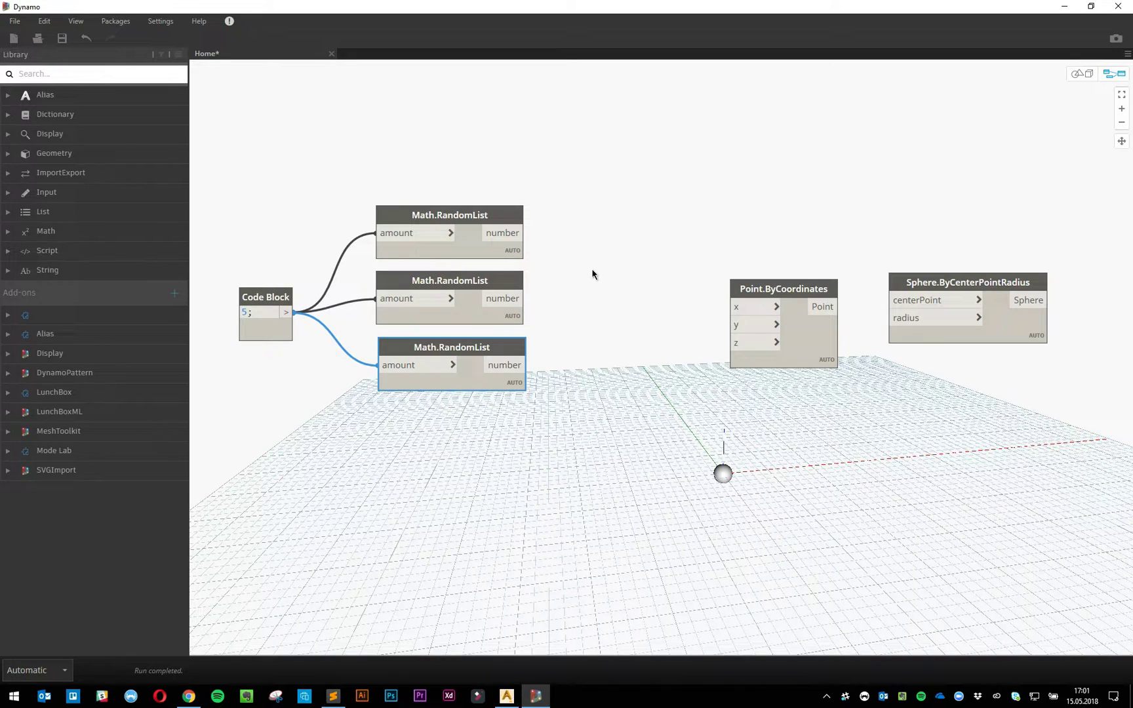
{"action": "left_click_drag", "start_coordinate": [505, 252], "coordinate": [510, 203]}
Step: Arrange the three RandomList nodes and wire them into Point.ByCoordinates x, y and z
{"action": "left_click", "coordinate": [496, 342]}
{"action": "left_click_drag", "start_coordinate": [495, 342], "coordinate": [498, 372]}
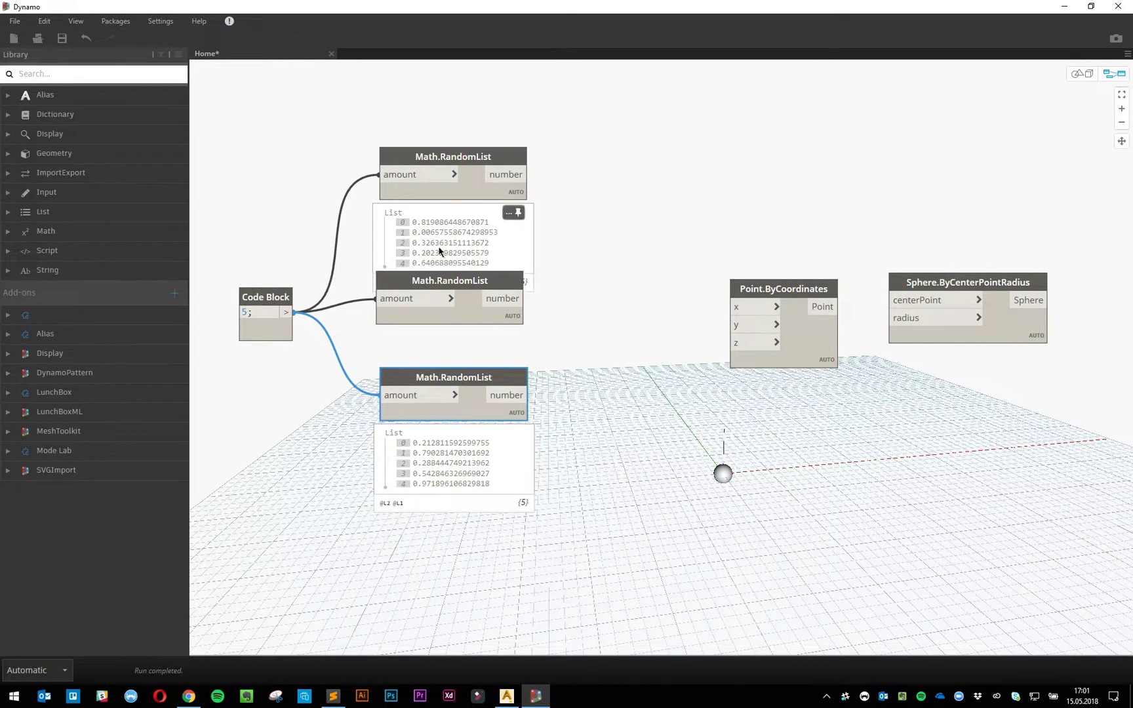
{"action": "left_click", "coordinate": [617, 265]}
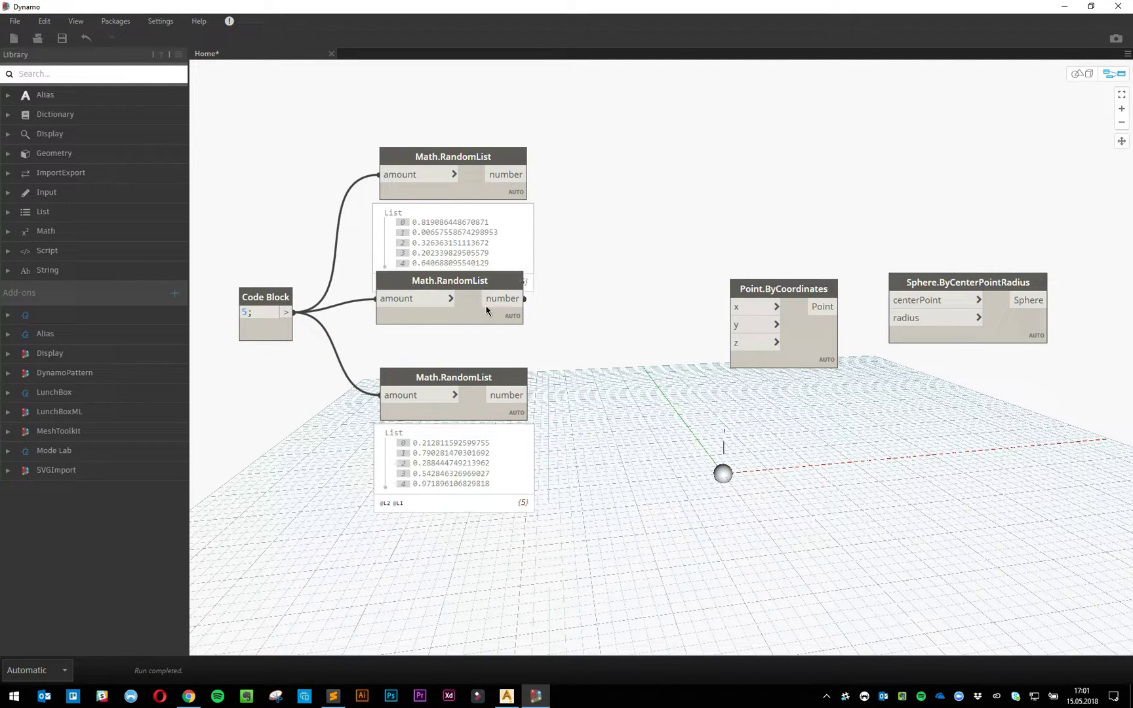
{"action": "left_click_drag", "start_coordinate": [487, 310], "coordinate": [729, 324]}
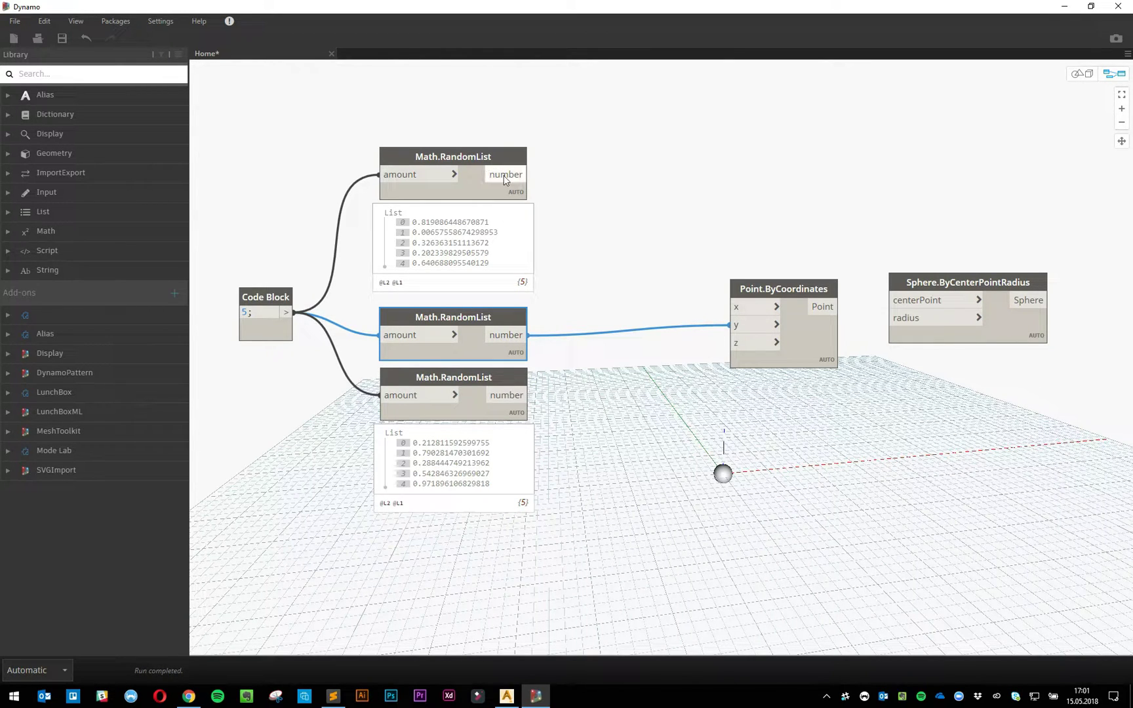
{"action": "left_click_drag", "start_coordinate": [504, 180], "coordinate": [754, 306]}
{"action": "left_click_drag", "start_coordinate": [508, 395], "coordinate": [732, 343]}
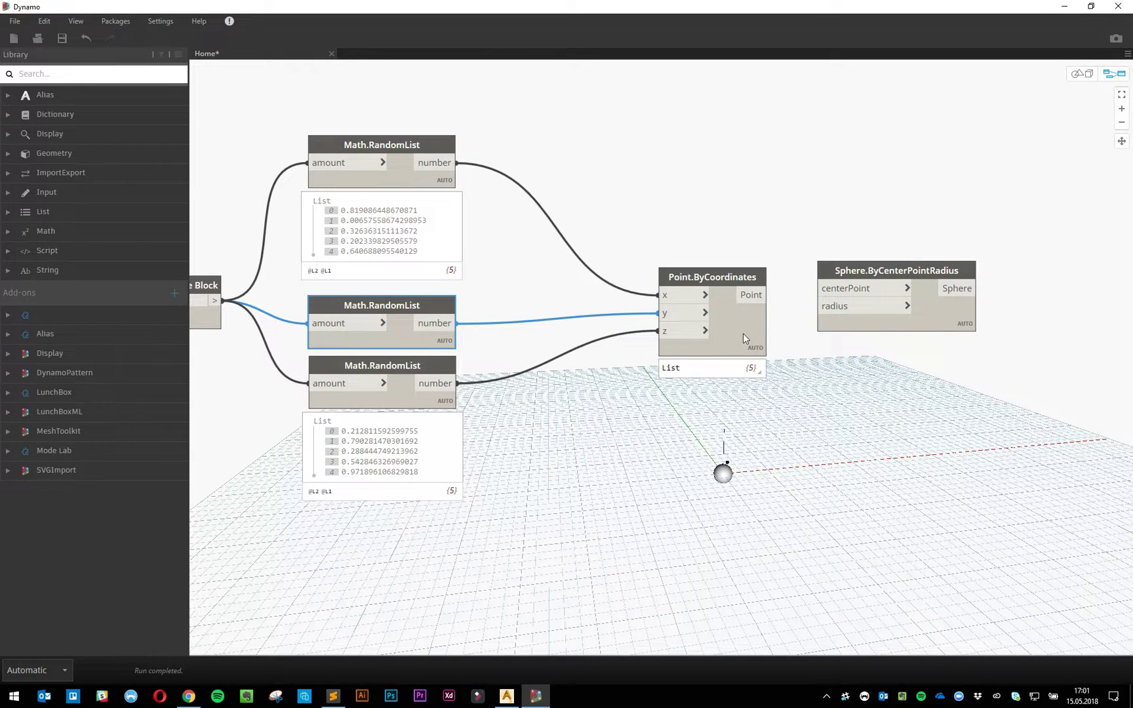
{"action": "left_click", "coordinate": [743, 338]}
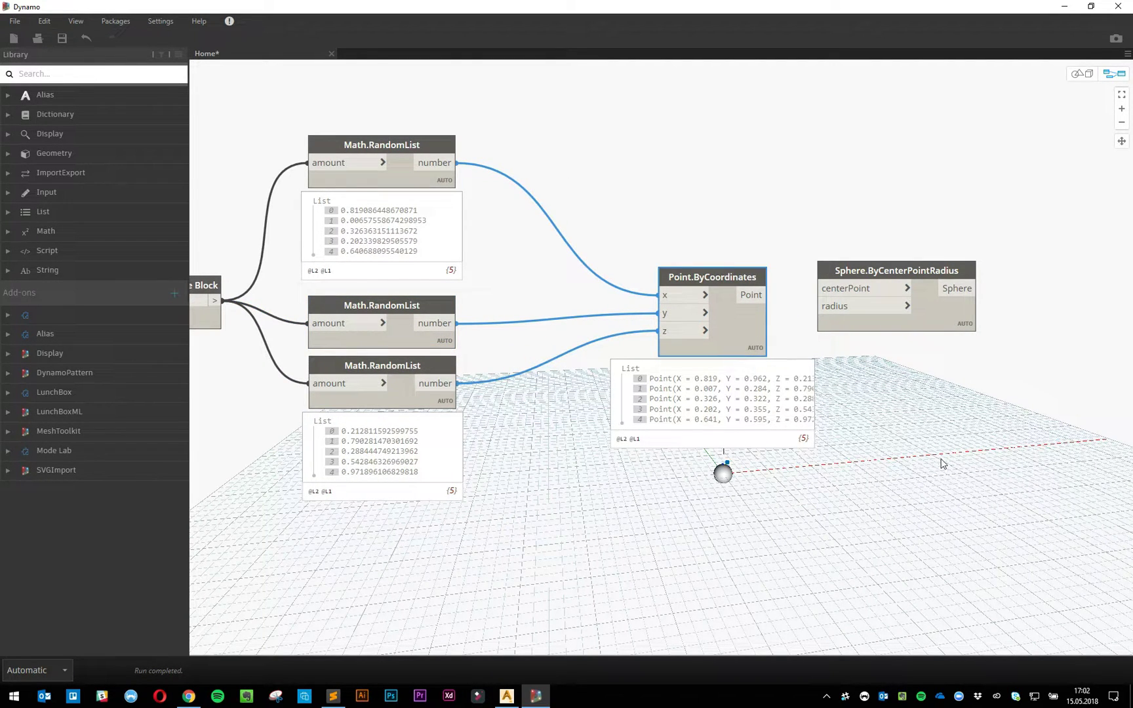
Step: Feed the five points into the Sphere node's centerPoint input
{"action": "middle_click_drag", "start_coordinate": [942, 463], "coordinate": [768, 472]}
{"action": "left_click_drag", "start_coordinate": [738, 280], "coordinate": [848, 280]}
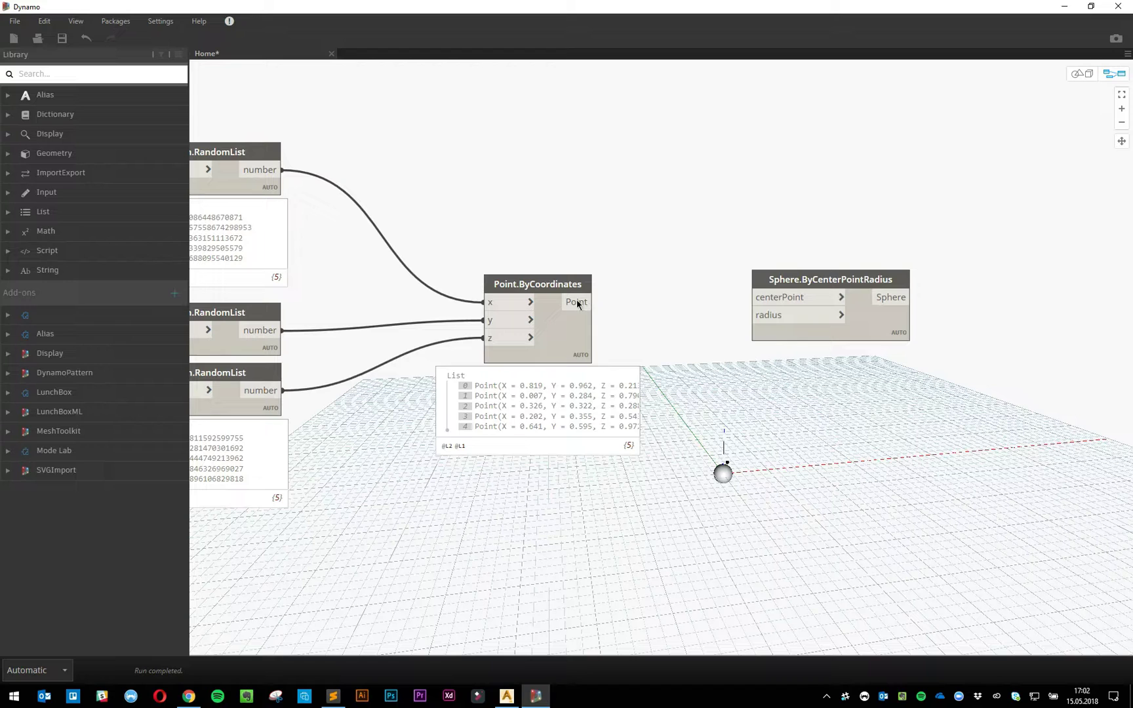
{"action": "left_click_drag", "start_coordinate": [572, 302], "coordinate": [768, 308]}
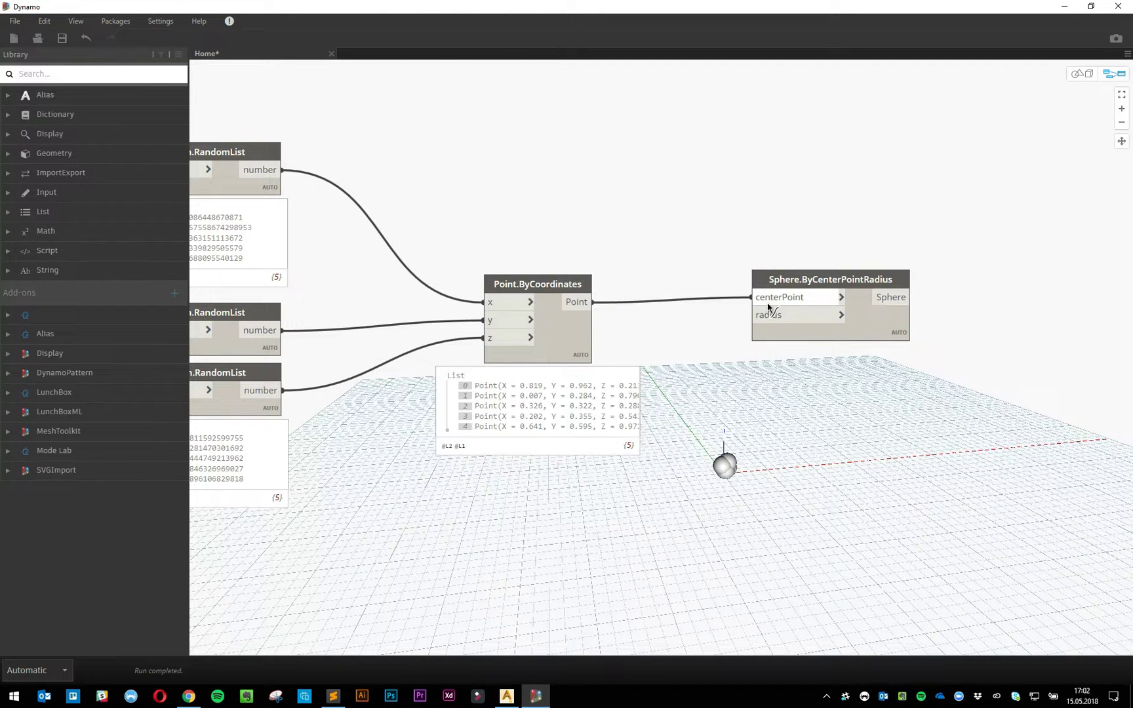
Step: Orbit the 3D preview toward the five spheres, then return to graph view and pan the canvas
{"action": "left_click", "coordinate": [1077, 74]}
{"action": "right_click_drag", "start_coordinate": [817, 450], "coordinate": [596, 437]}
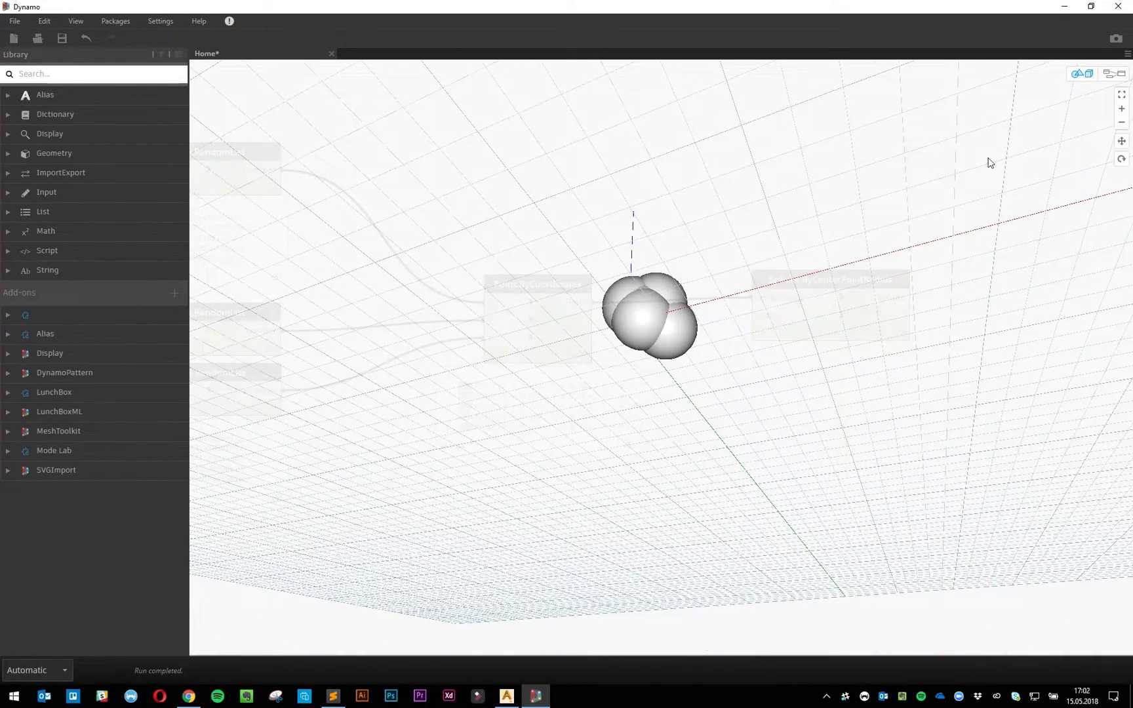
{"action": "left_click", "coordinate": [1114, 74]}
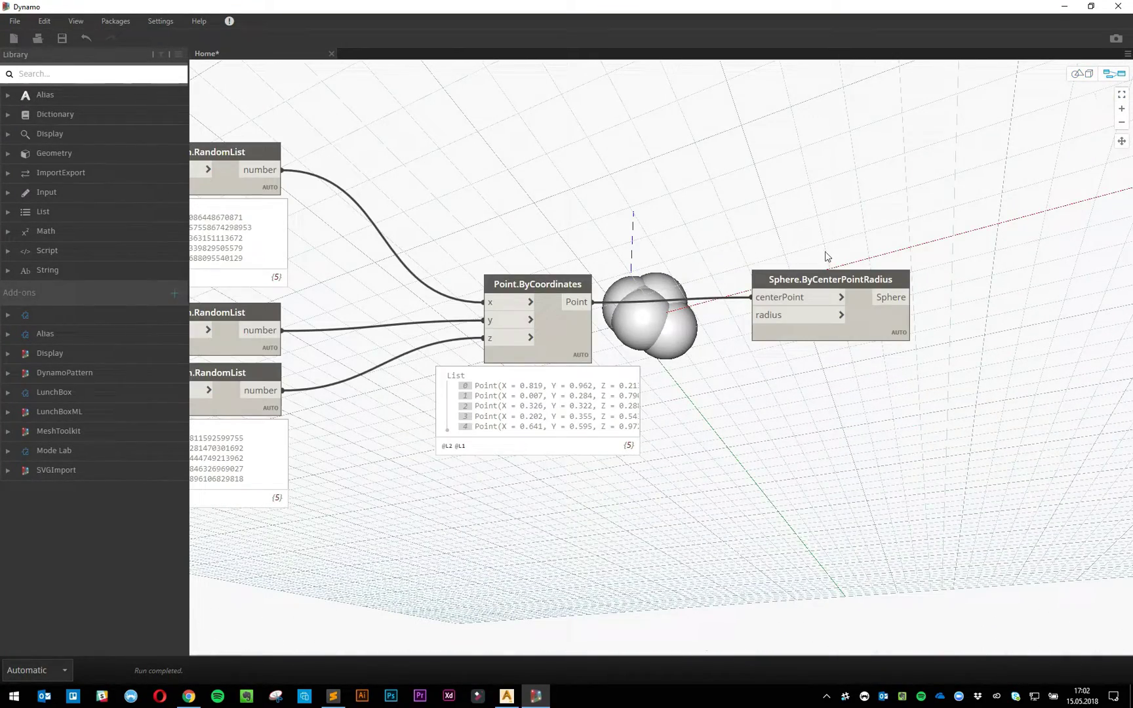
{"action": "middle_click_drag", "start_coordinate": [826, 256], "coordinate": [572, 315]}
{"action": "scroll", "coordinate": [557, 335], "scroll_direction": "down", "scroll_amount": 1}
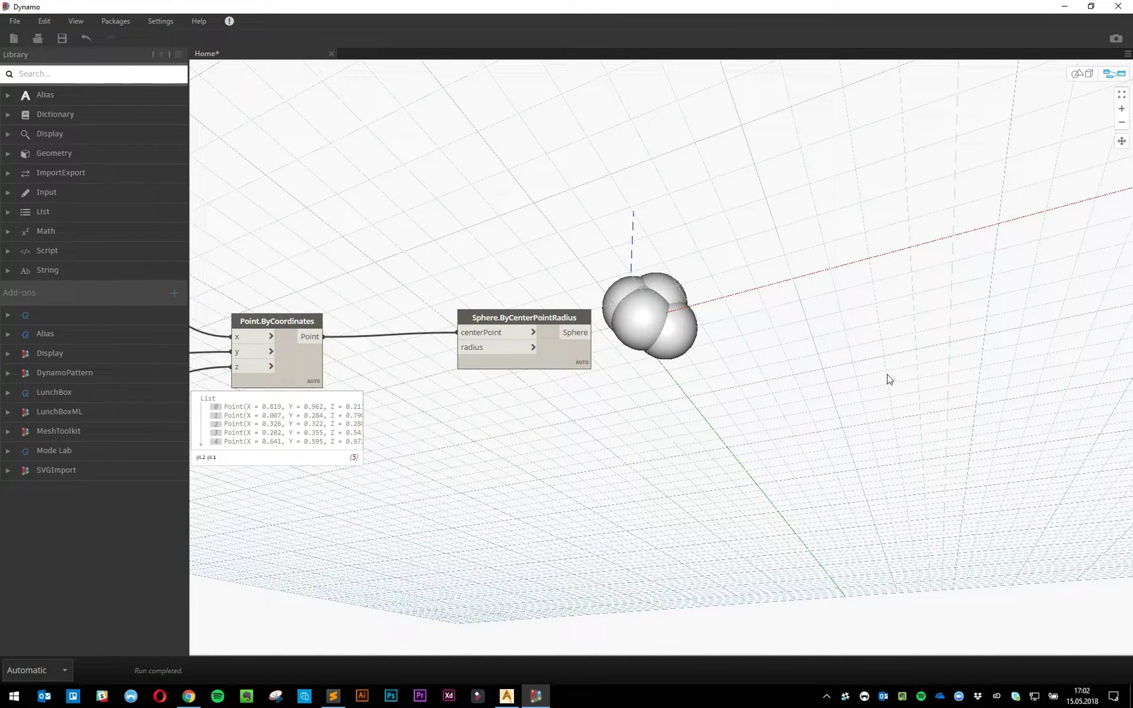
{"action": "middle_click_drag", "start_coordinate": [888, 377], "coordinate": [804, 377]}
{"action": "scroll", "coordinate": [524, 230], "scroll_direction": "up", "scroll_amount": 1}
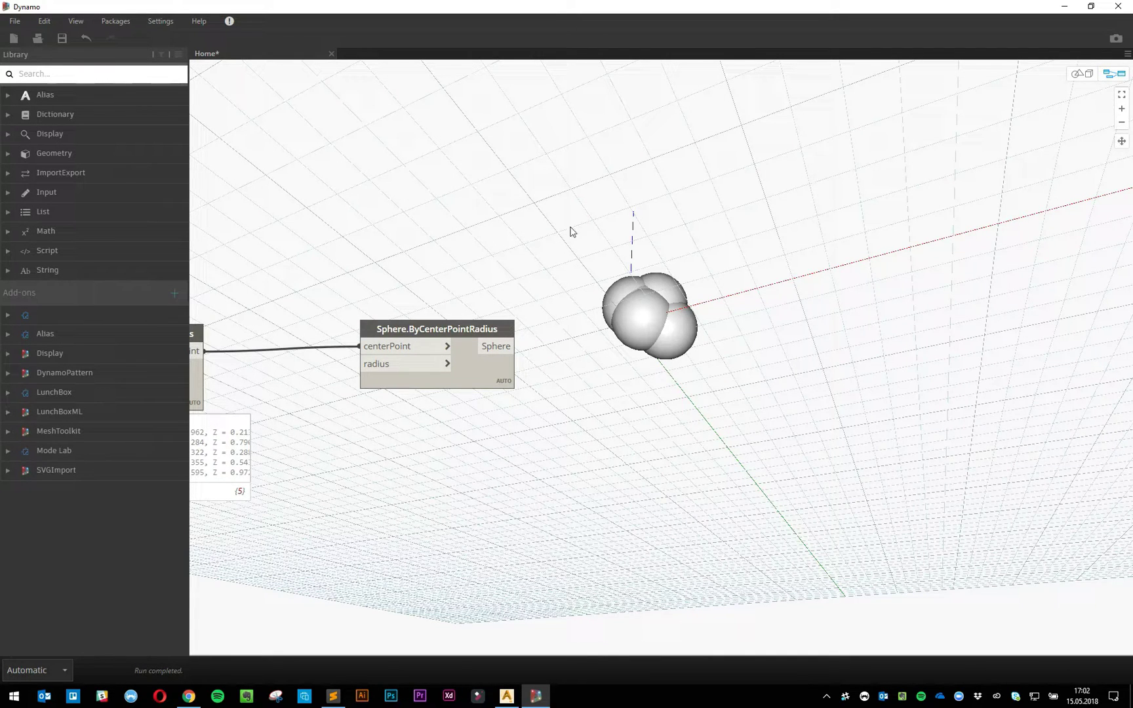
Step: Add a Bake to Alias node beside the spheres and wire the Sphere output to its Geometry input
{"action": "right_click", "coordinate": [737, 328]}
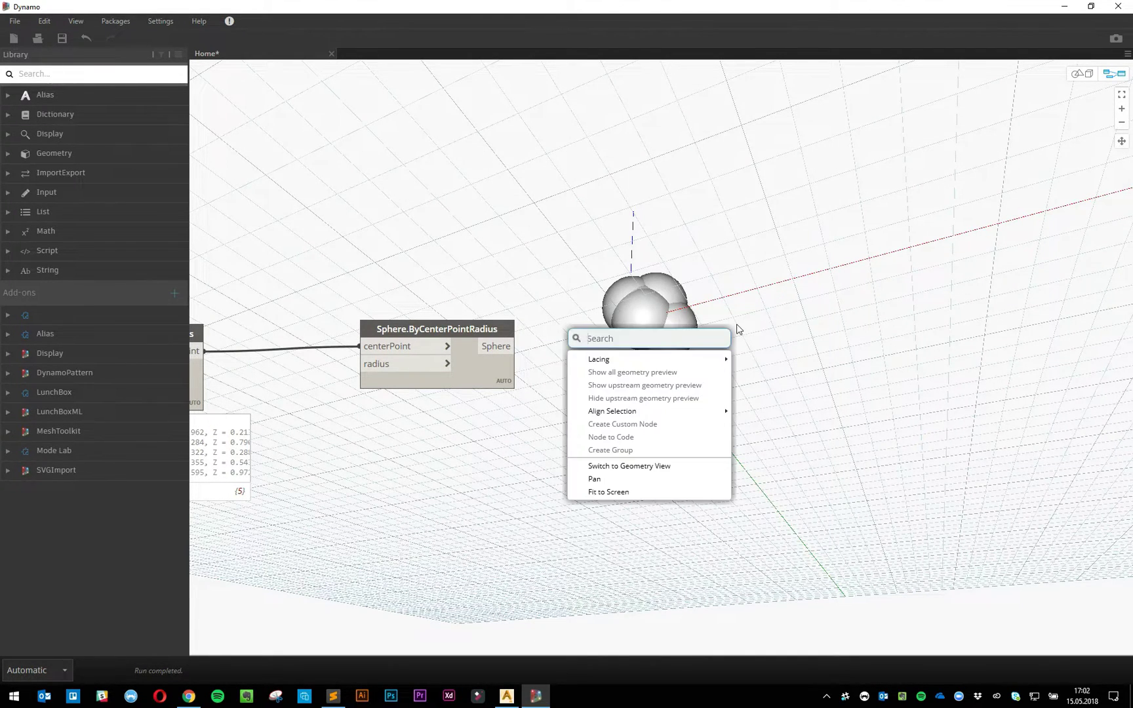
{"action": "type", "text": "bake"}
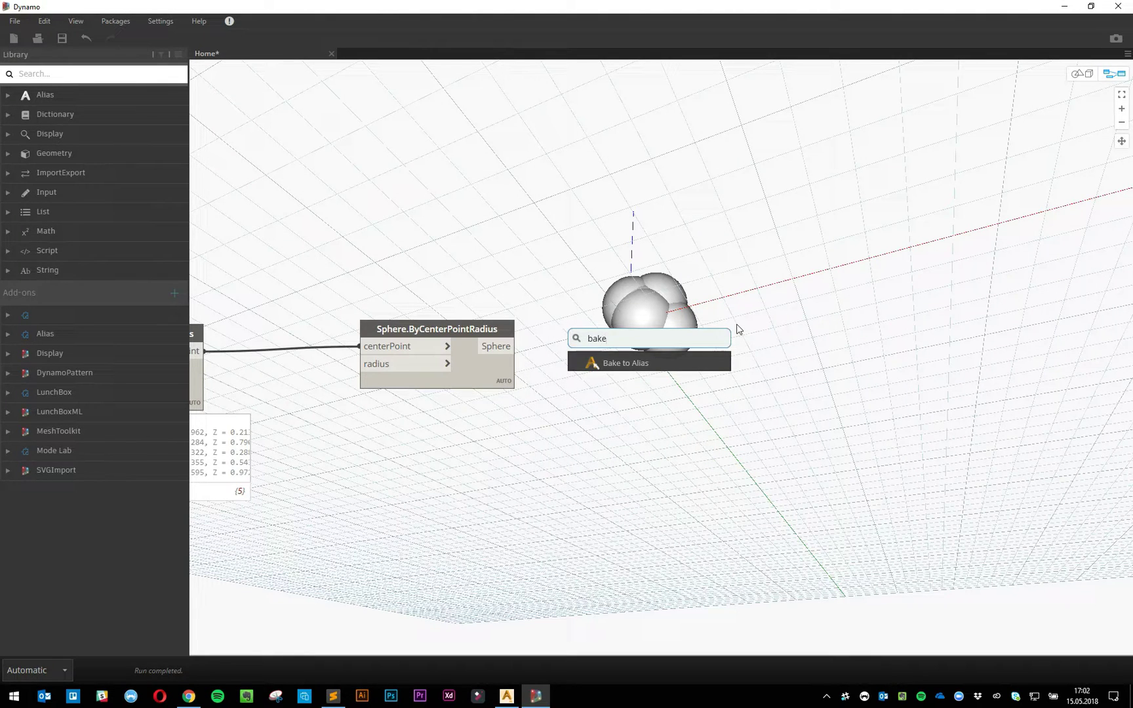
{"action": "left_click", "coordinate": [662, 367]}
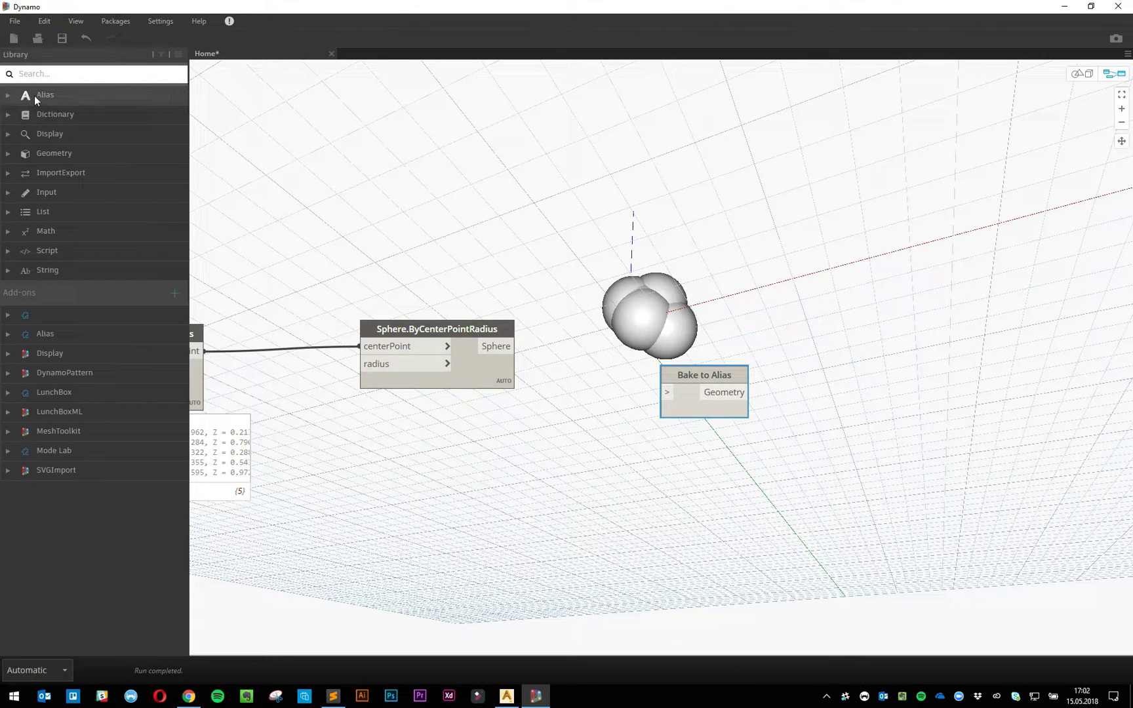
{"action": "left_click", "coordinate": [92, 98]}
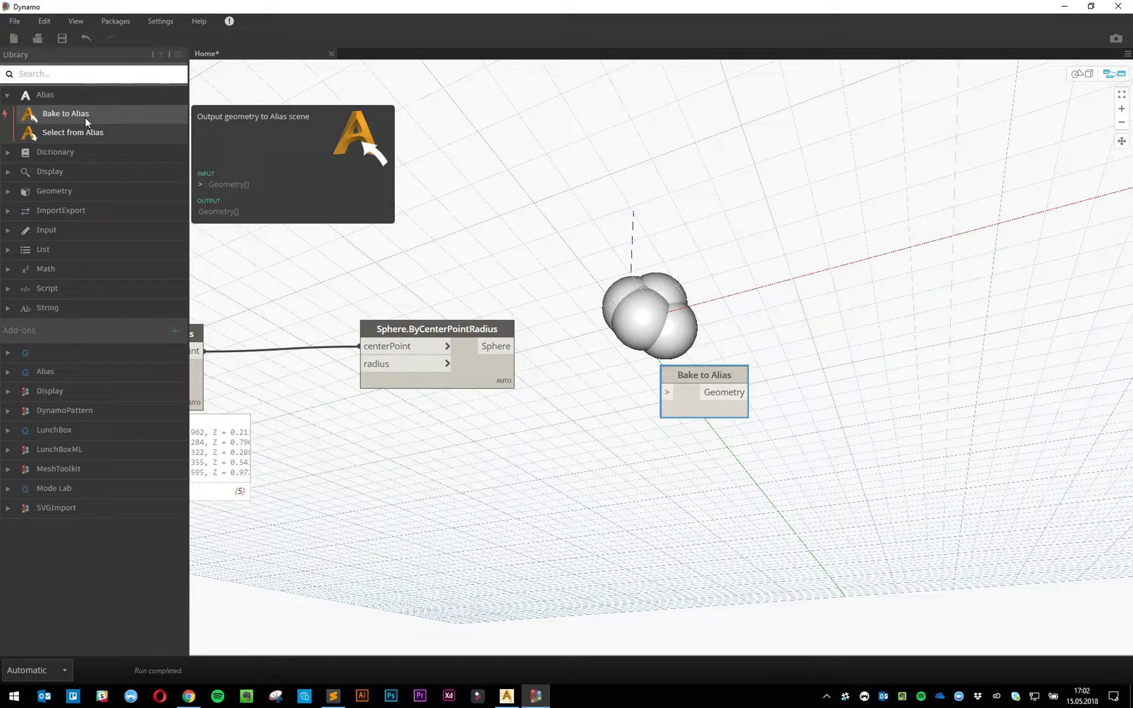
{"action": "left_click", "coordinate": [682, 197]}
{"action": "left_click_drag", "start_coordinate": [692, 378], "coordinate": [683, 331]}
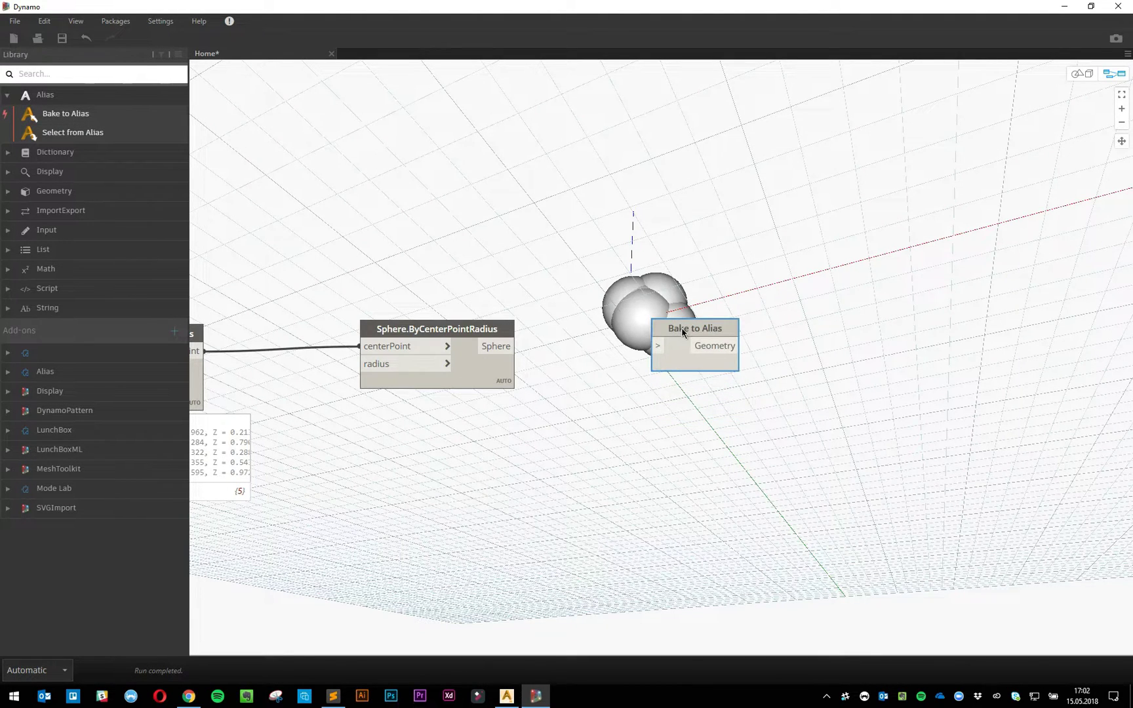
{"action": "left_click", "coordinate": [663, 415]}
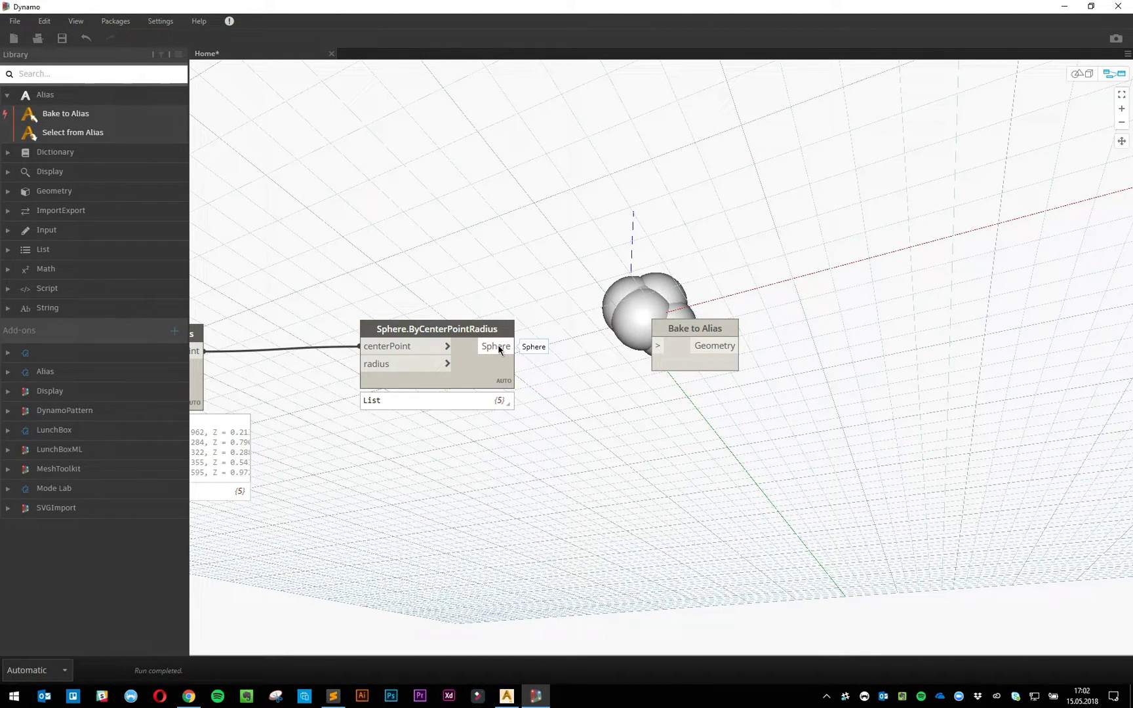
{"action": "left_click", "coordinate": [503, 347]}
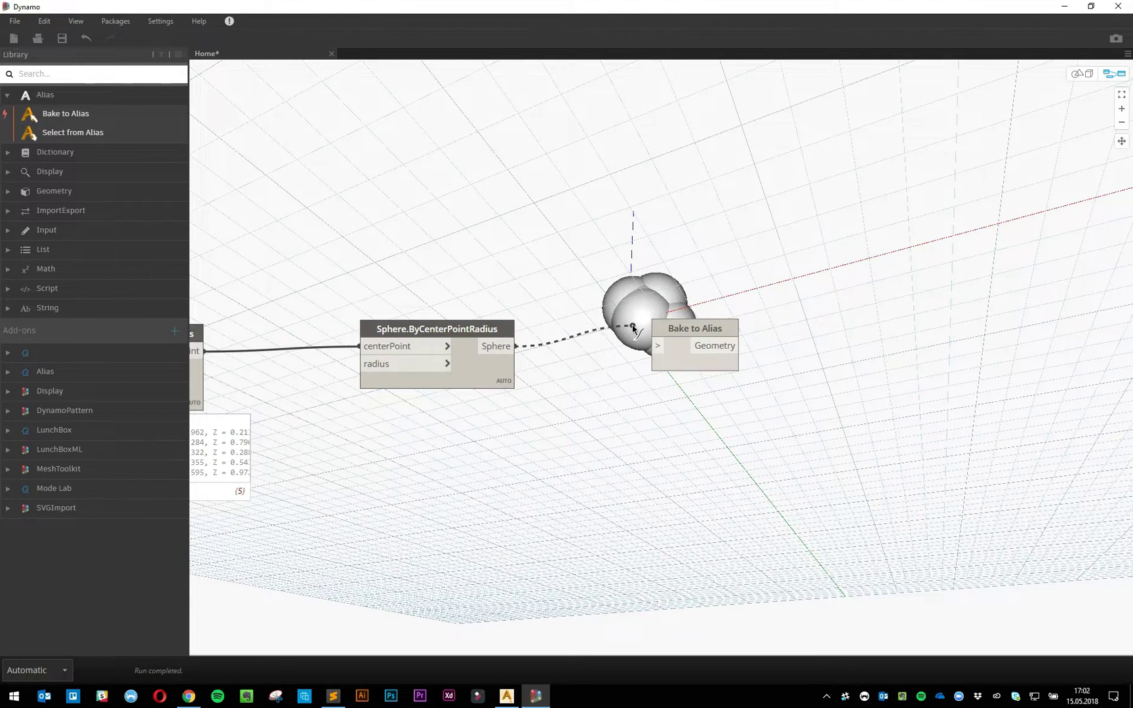
{"action": "left_click", "coordinate": [656, 352]}
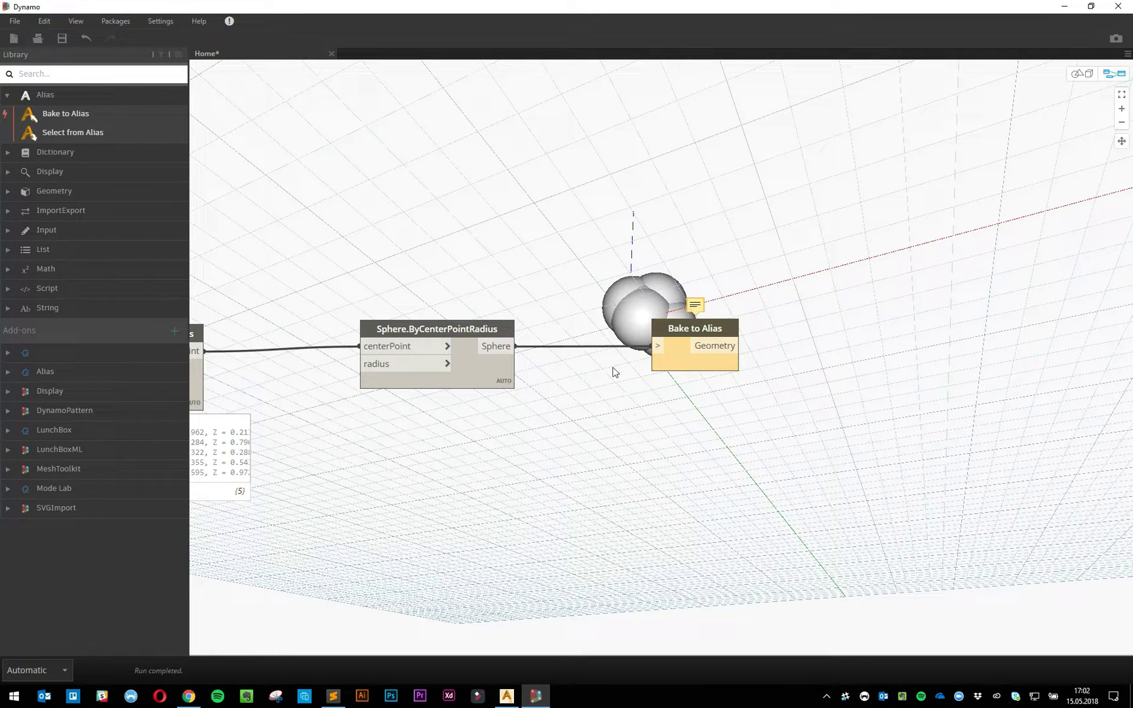
Step: Reposition the Bake to Alias node and dismiss its save warning
{"action": "left_click_drag", "start_coordinate": [693, 330], "coordinate": [680, 341]}
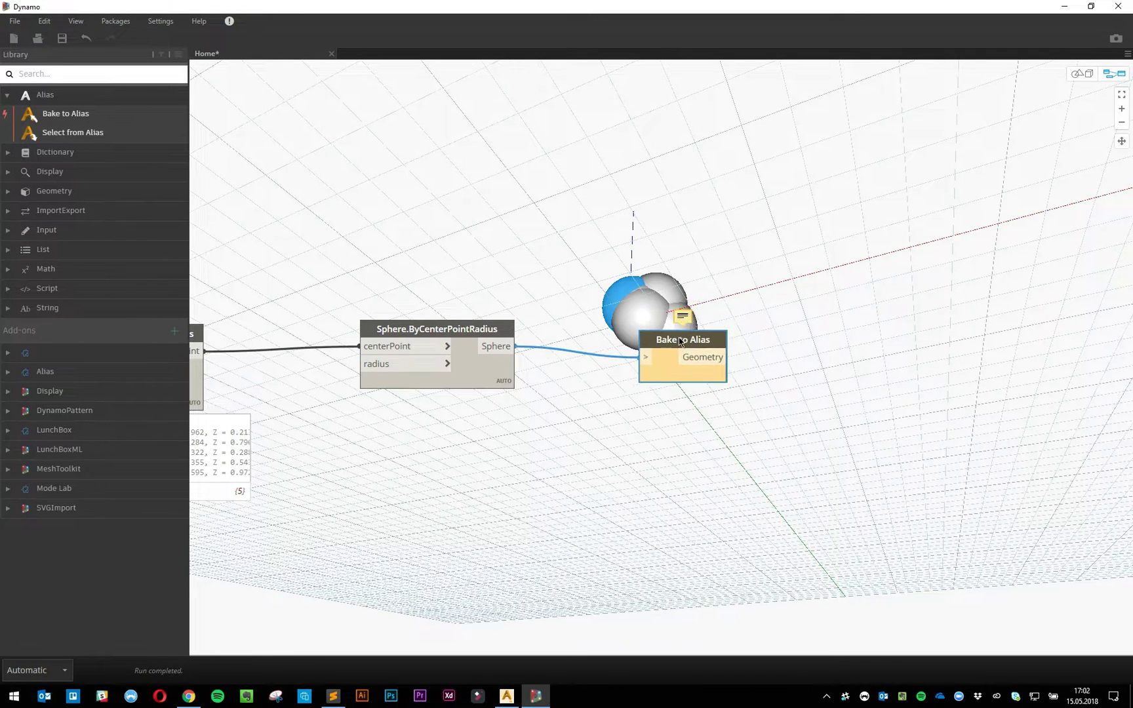
{"action": "mouse_move", "coordinate": [685, 318]}
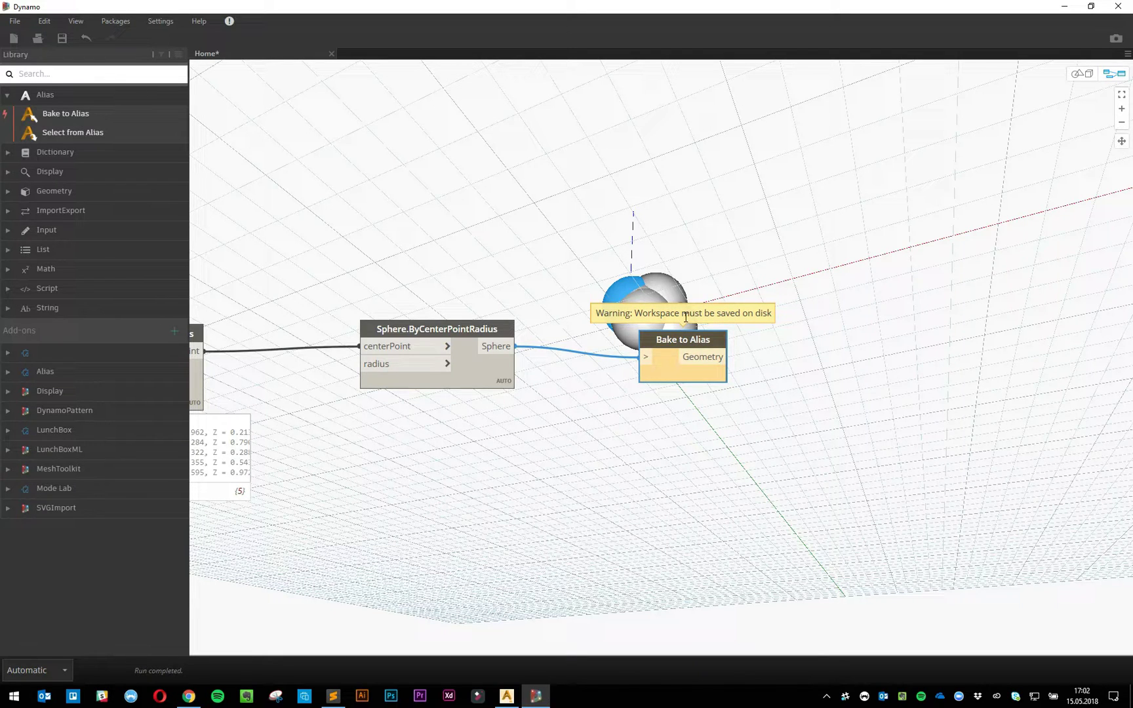
{"action": "left_click", "coordinate": [630, 228]}
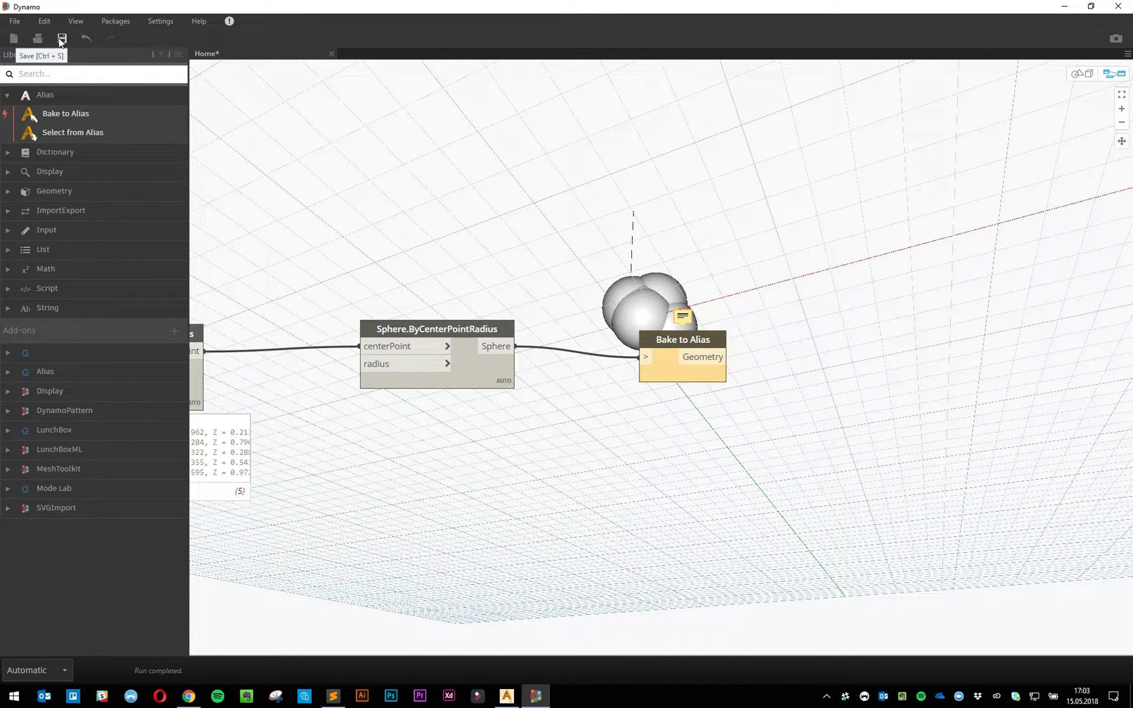
{"action": "left_click_drag", "start_coordinate": [691, 342], "coordinate": [694, 333]}
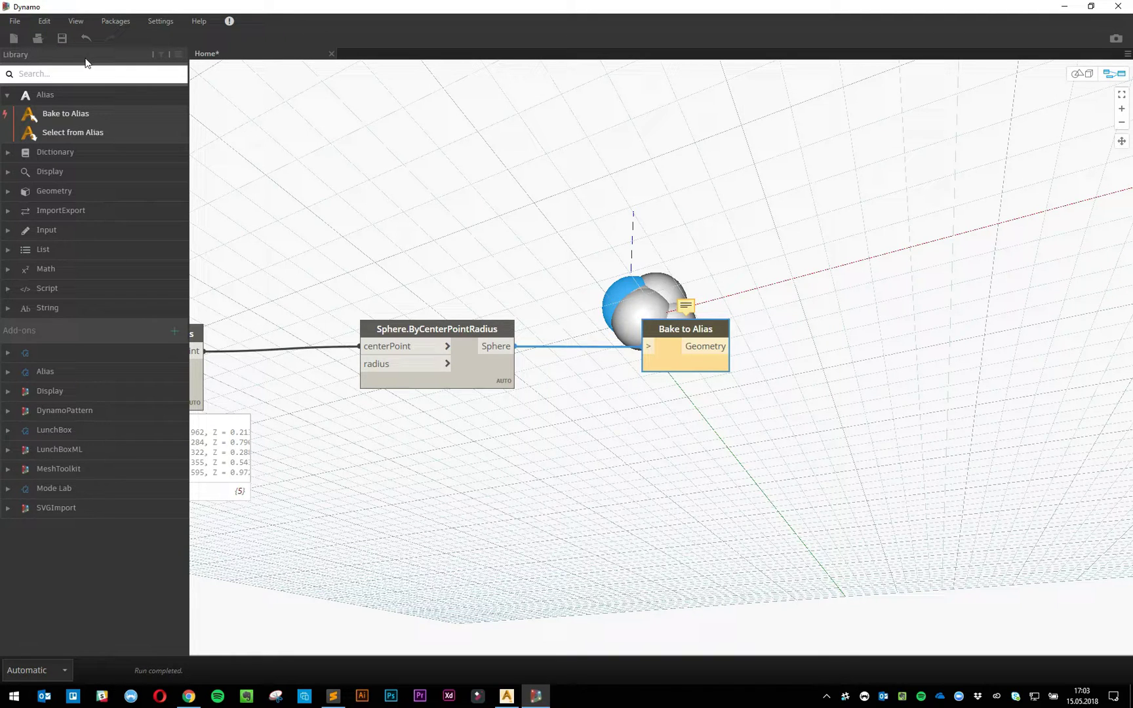
{"action": "mouse_move", "coordinate": [507, 695]}
Step: Start saving the graph to the Desktop, entering 'Dynamo Tutorial' as the file name
{"action": "left_click", "coordinate": [62, 39]}
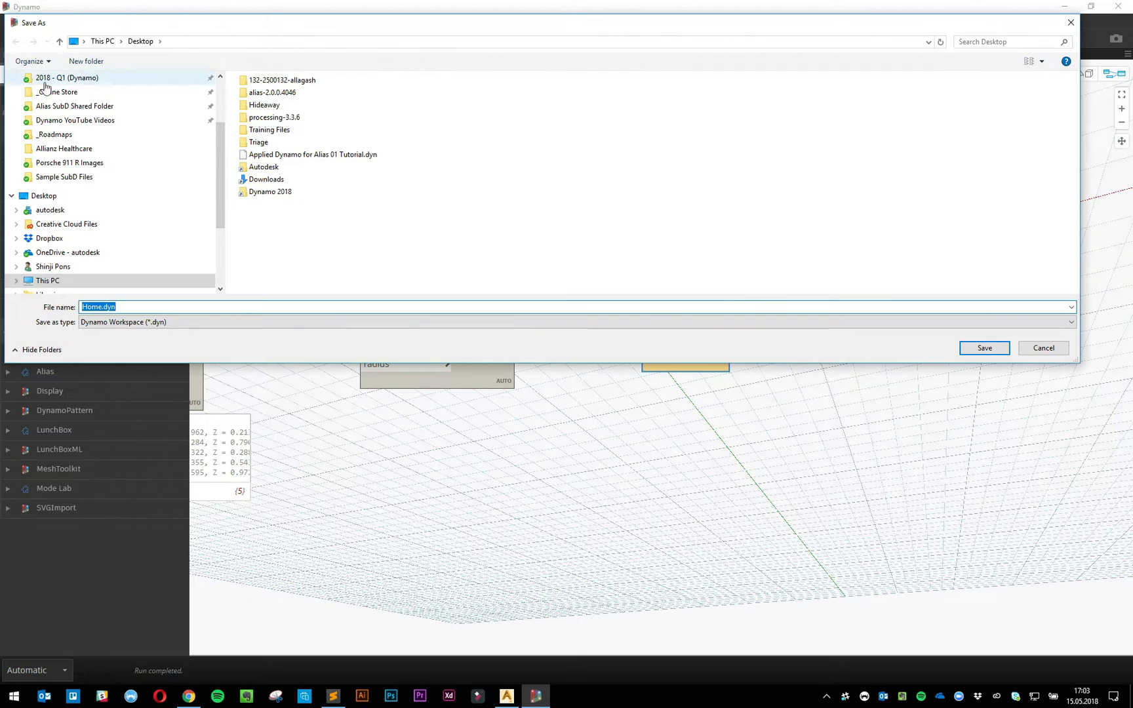
{"action": "scroll", "coordinate": [108, 176], "scroll_direction": "up", "scroll_amount": 2}
{"action": "left_click", "coordinate": [65, 98]}
{"action": "left_click", "coordinate": [194, 304]}
{"action": "type", "text": "D"}
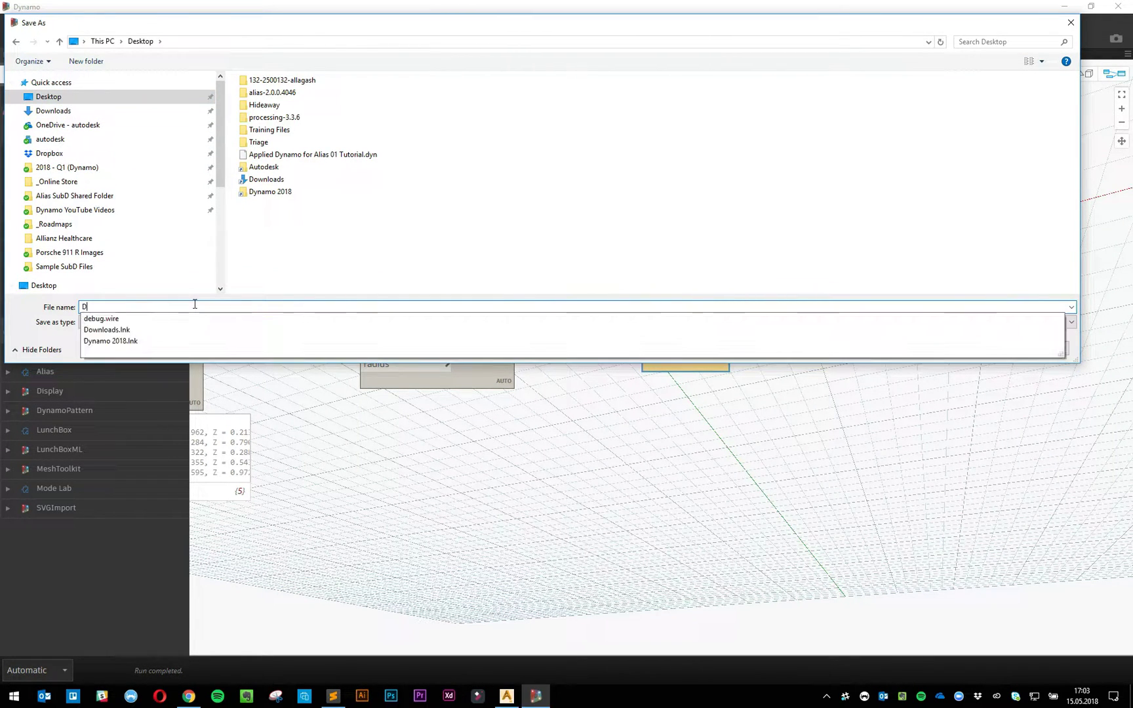
{"action": "type", "text": "ynamo Tutorial"}
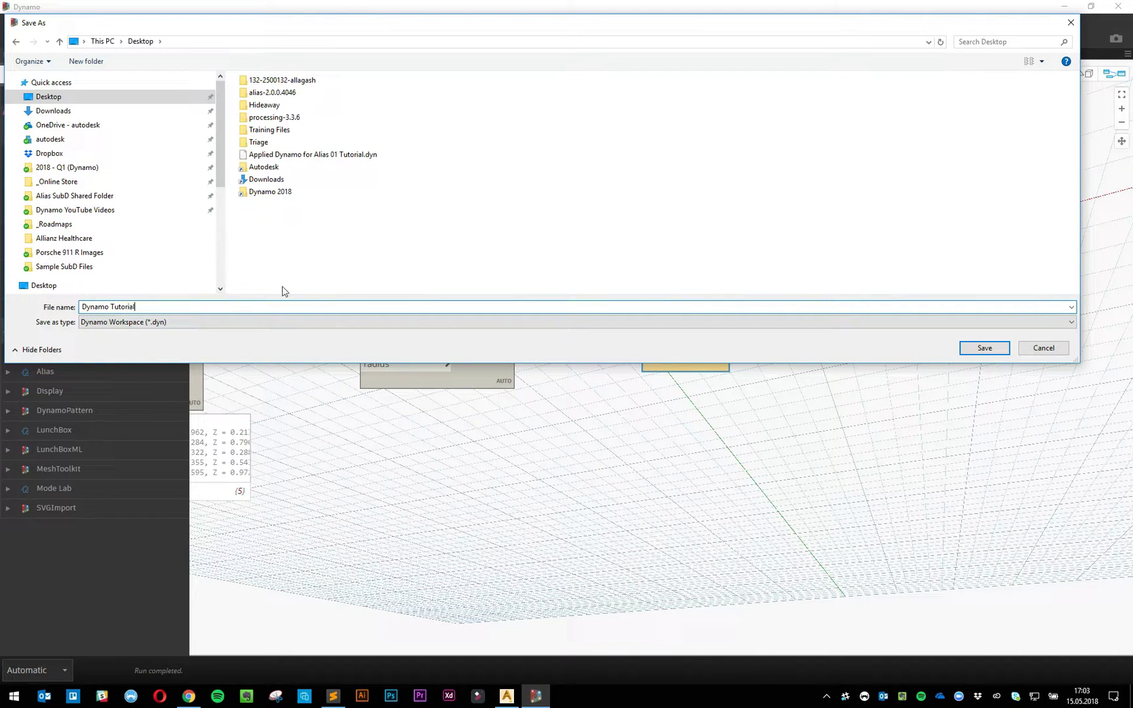
Step: Save as Dynamo Tutorial.dyn, check sphere item 0 in the pinned bake preview, then switch to Alias
{"action": "left_click", "coordinate": [989, 346]}
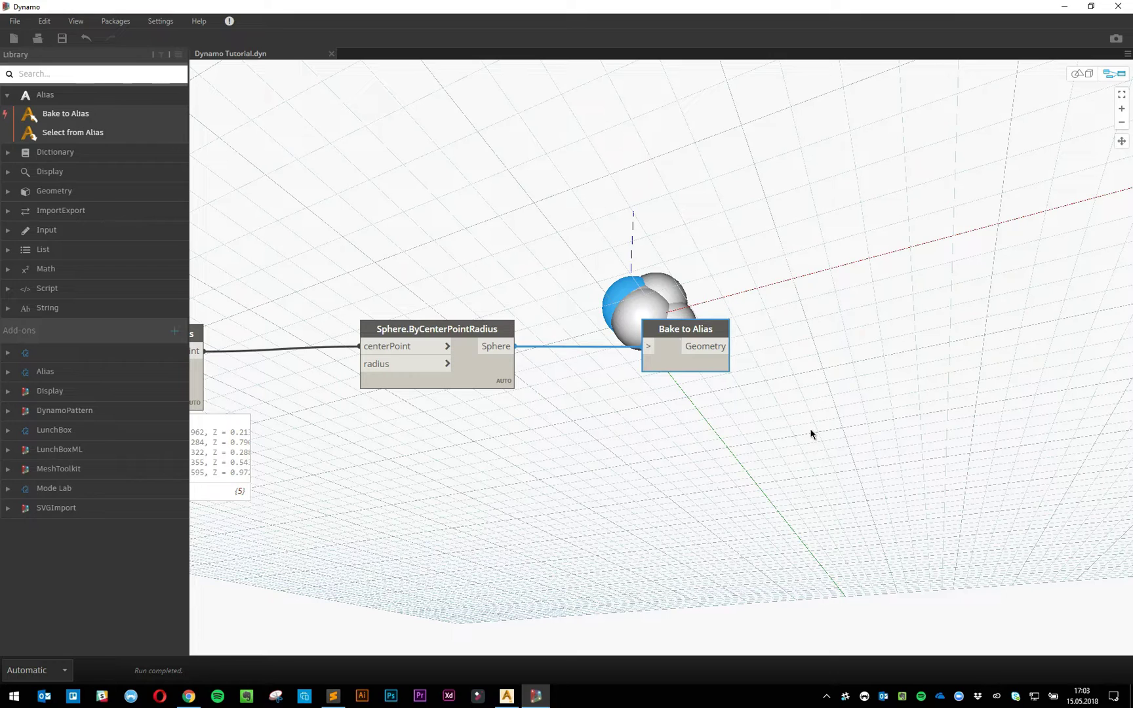
{"action": "mouse_move", "coordinate": [664, 354]}
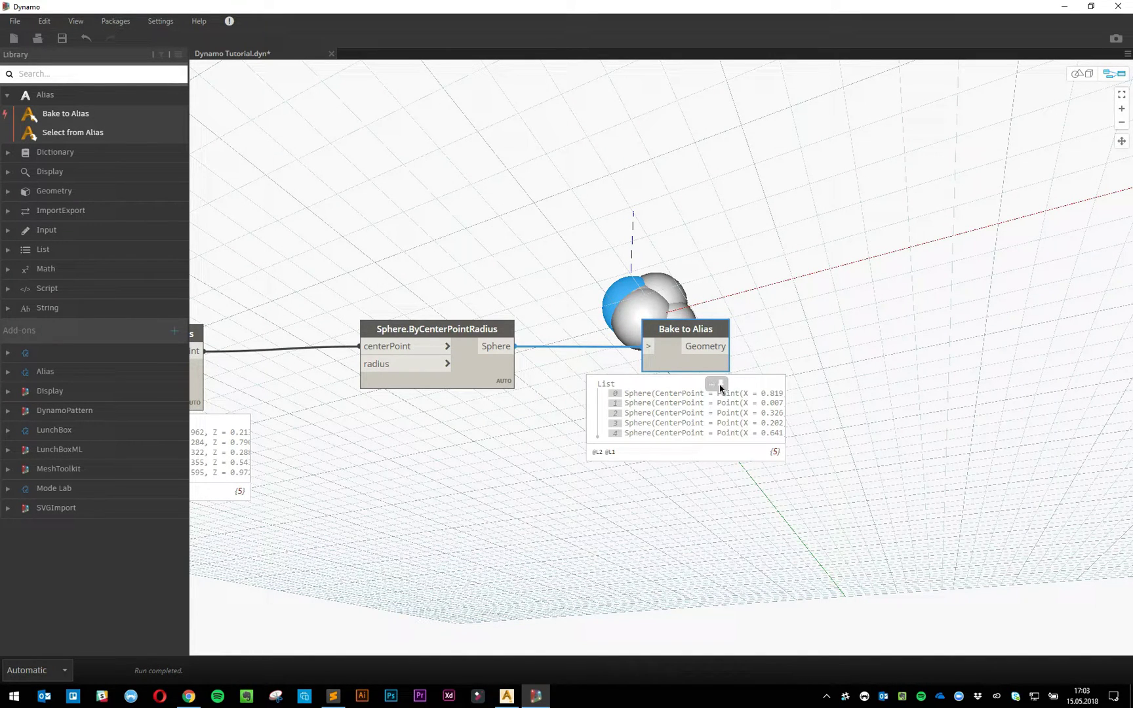
{"action": "left_click", "coordinate": [721, 384]}
{"action": "left_click", "coordinate": [655, 395]}
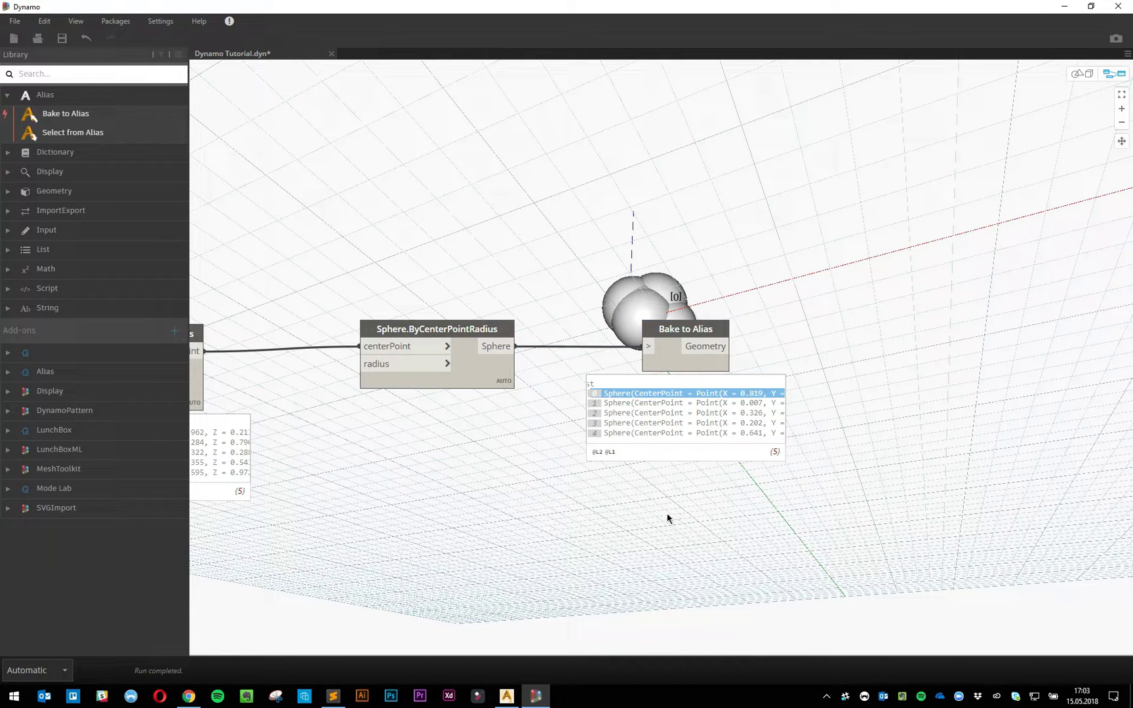
{"action": "left_click", "coordinate": [507, 696]}
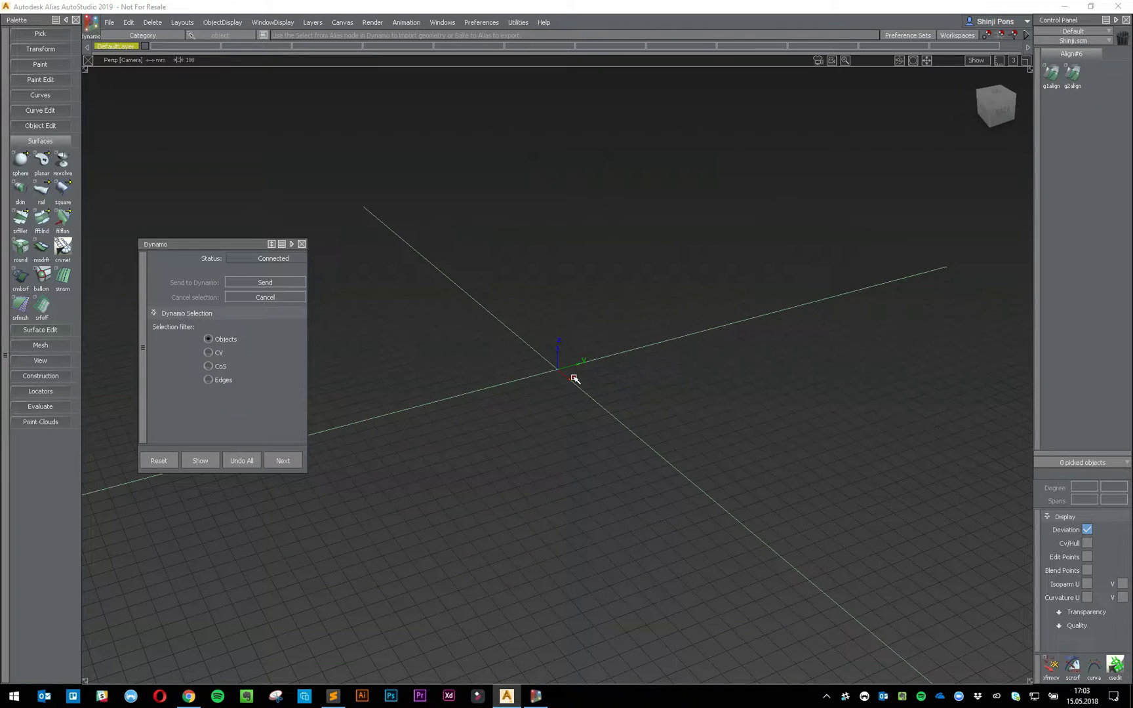
Step: Tumble, track and dolly the Persp view to inspect the five baked shaded spheres
{"action": "left_click_drag", "start_coordinate": [578, 384], "coordinate": [530, 483], "text": "alt+shift"}
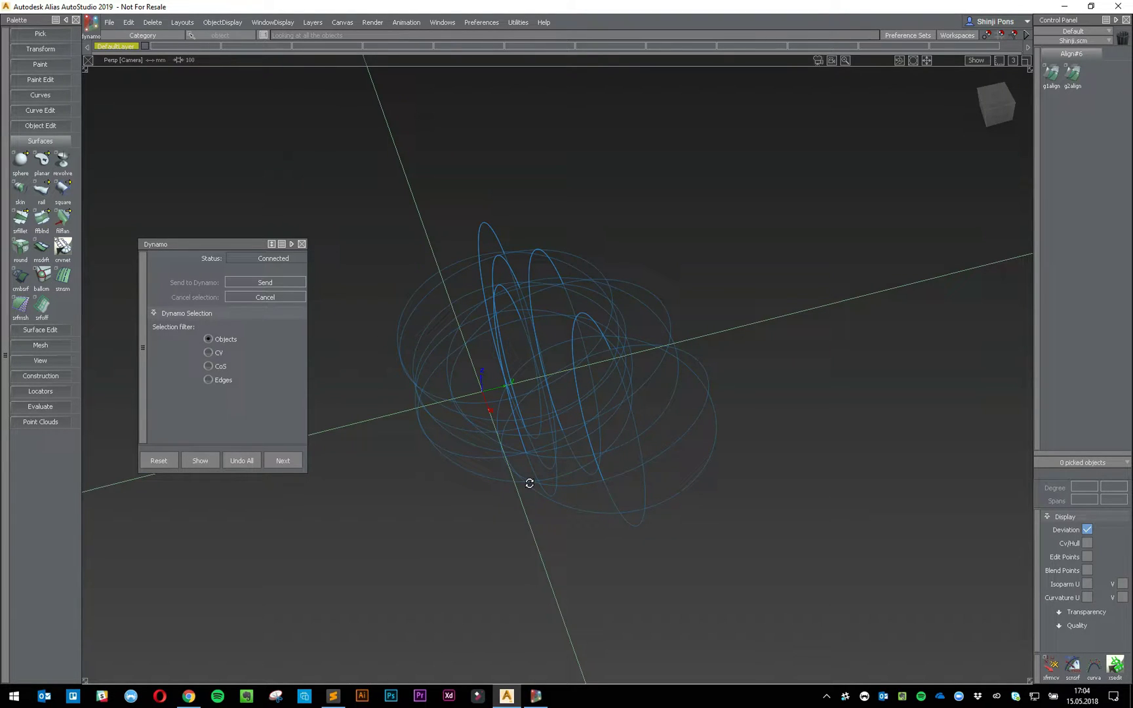
{"action": "mouse_move", "coordinate": [506, 399]}
{"action": "left_mouse_down", "text": "alt+shift"}
{"action": "mouse_move", "coordinate": [511, 520]}
{"action": "mouse_move", "coordinate": [521, 473]}
{"action": "mouse_move", "coordinate": [485, 466]}
{"action": "mouse_move", "coordinate": [554, 506]}
{"action": "mouse_move", "coordinate": [541, 551]}
{"action": "mouse_move", "coordinate": [540, 424]}
{"action": "mouse_move", "coordinate": [475, 372]}
{"action": "mouse_move", "coordinate": [501, 410]}
{"action": "mouse_move", "coordinate": [514, 371]}
{"action": "mouse_move", "coordinate": [725, 380]}
{"action": "mouse_move", "coordinate": [675, 339]}
{"action": "mouse_move", "coordinate": [771, 330]}
{"action": "left_mouse_up", "text": "alt+shift"}
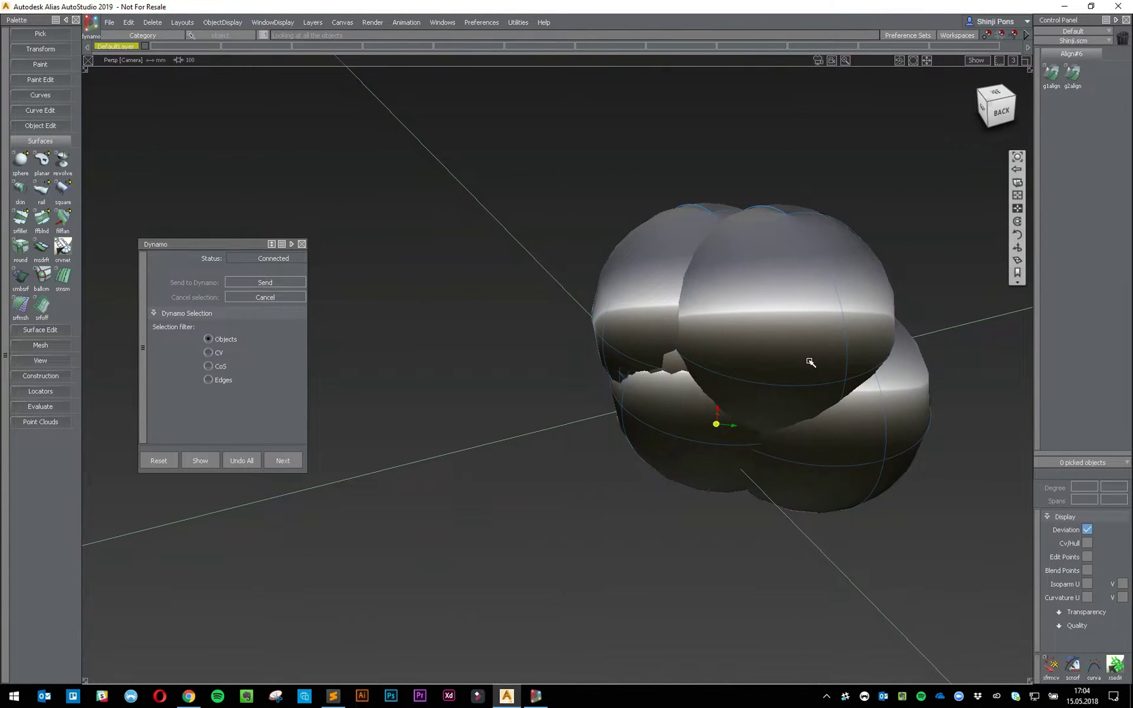
{"action": "middle_click_drag", "start_coordinate": [810, 362], "coordinate": [635, 354], "text": "alt+shift"}
{"action": "left_click_drag", "start_coordinate": [594, 434], "coordinate": [518, 354], "text": "alt+shift"}
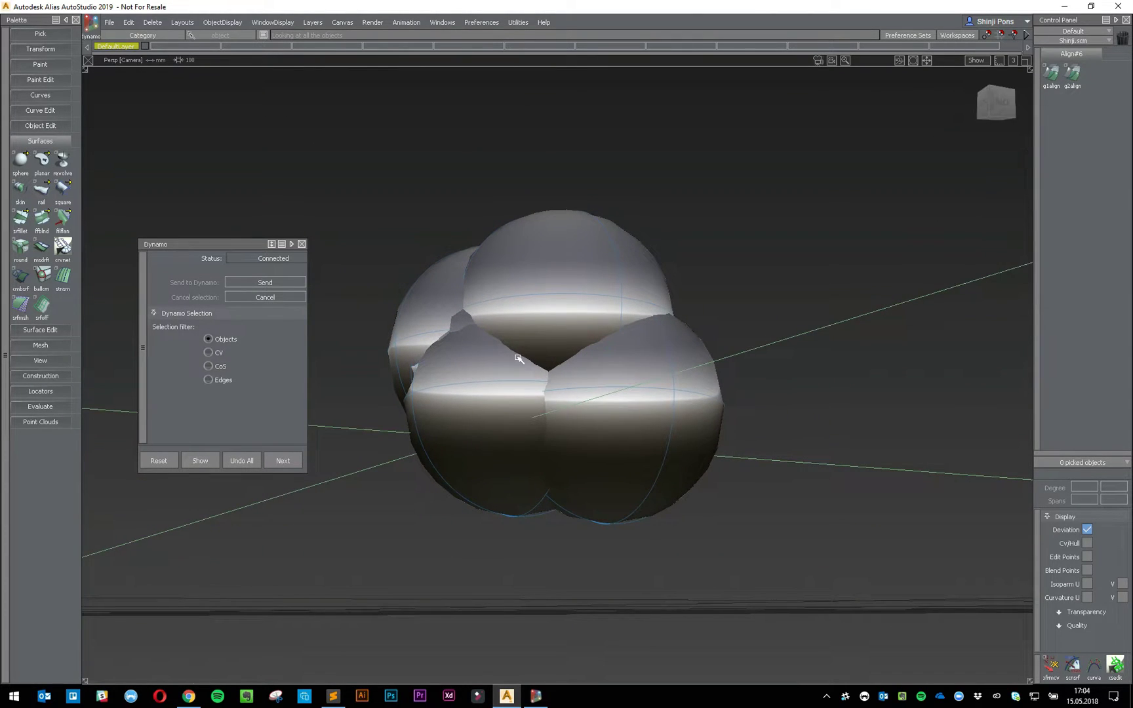
{"action": "right_click_drag", "start_coordinate": [518, 358], "coordinate": [538, 390], "text": "alt+shift"}
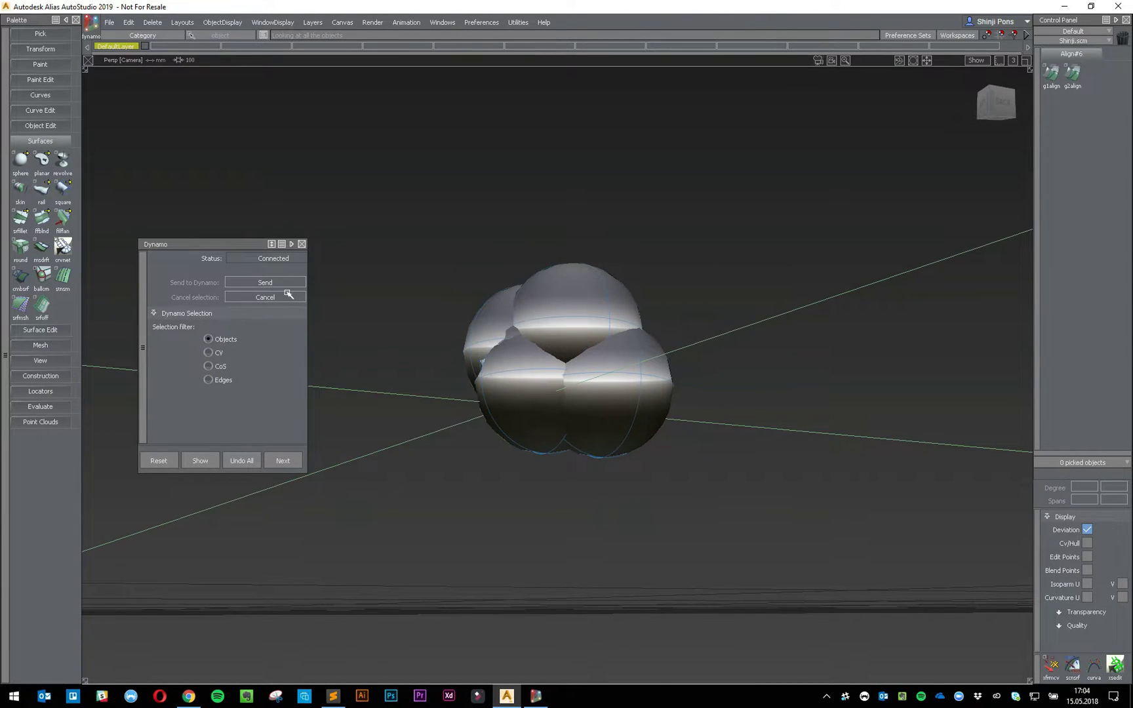
Step: Switch to Pick Object and marquee-select all five sphere surfaces
{"action": "mouse_move", "coordinate": [526, 696]}
{"action": "left_click_drag", "start_coordinate": [404, 367], "coordinate": [401, 386], "text": "ctrl+shift"}
{"action": "left_click_drag", "start_coordinate": [774, 480], "coordinate": [786, 541]}
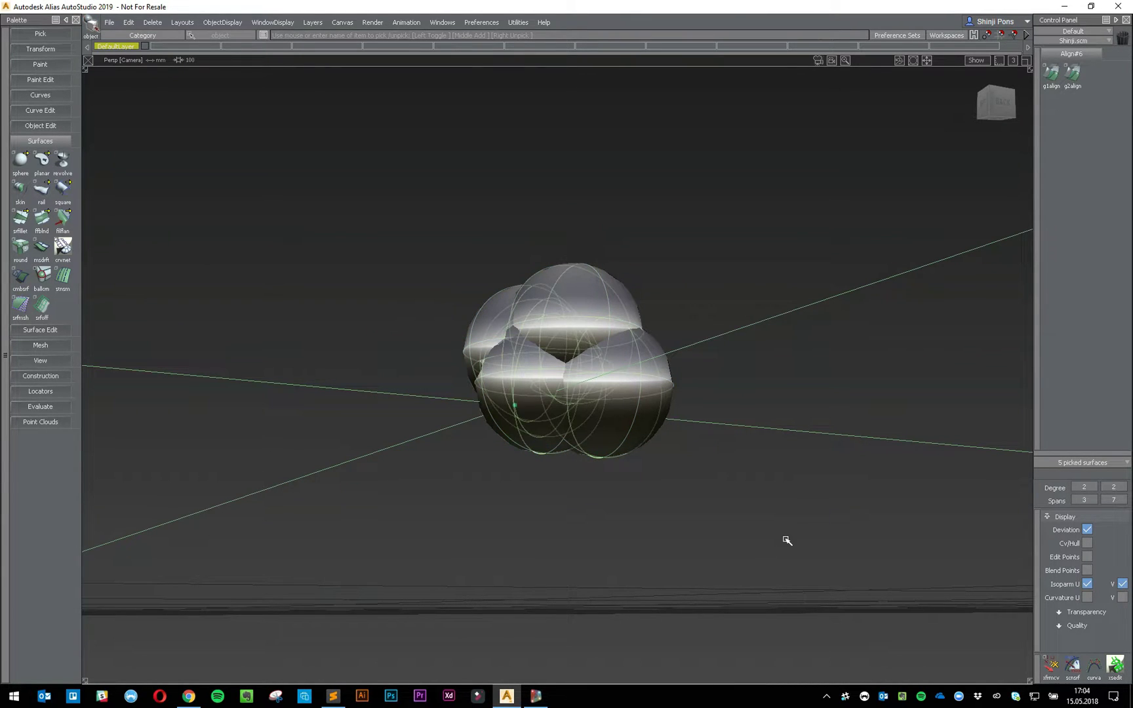
Step: Delete the five baked spheres and start a new empty Dynamo workspace
{"action": "key", "text": "Delete"}
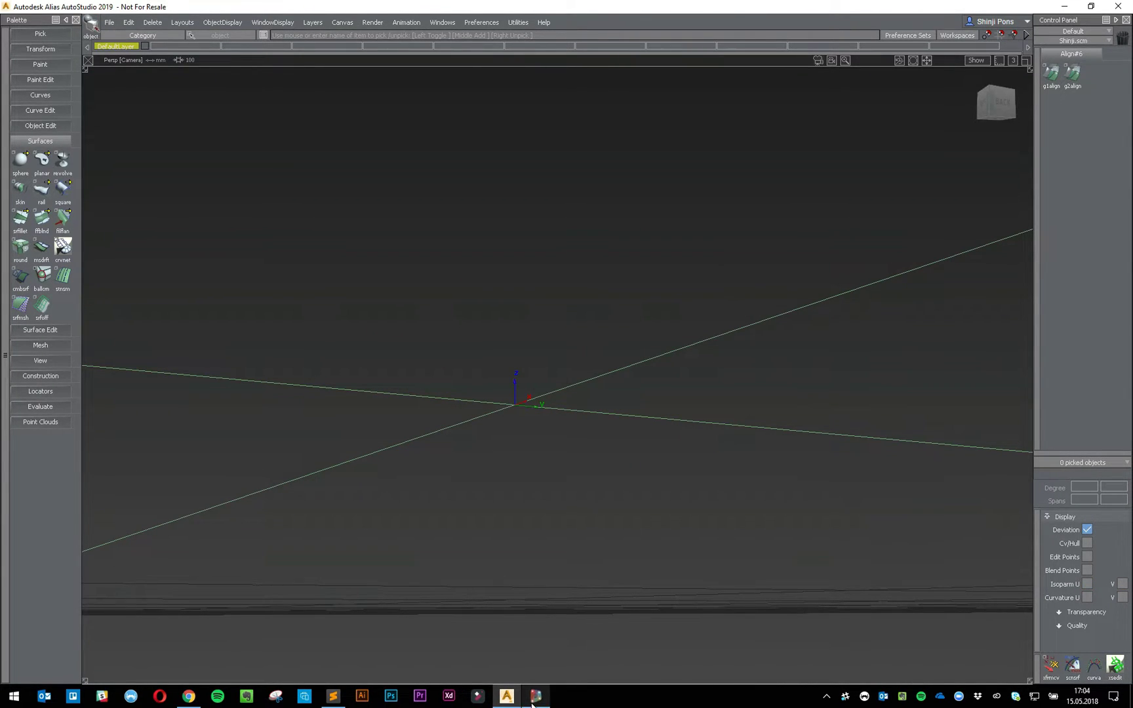
{"action": "left_click", "coordinate": [534, 698]}
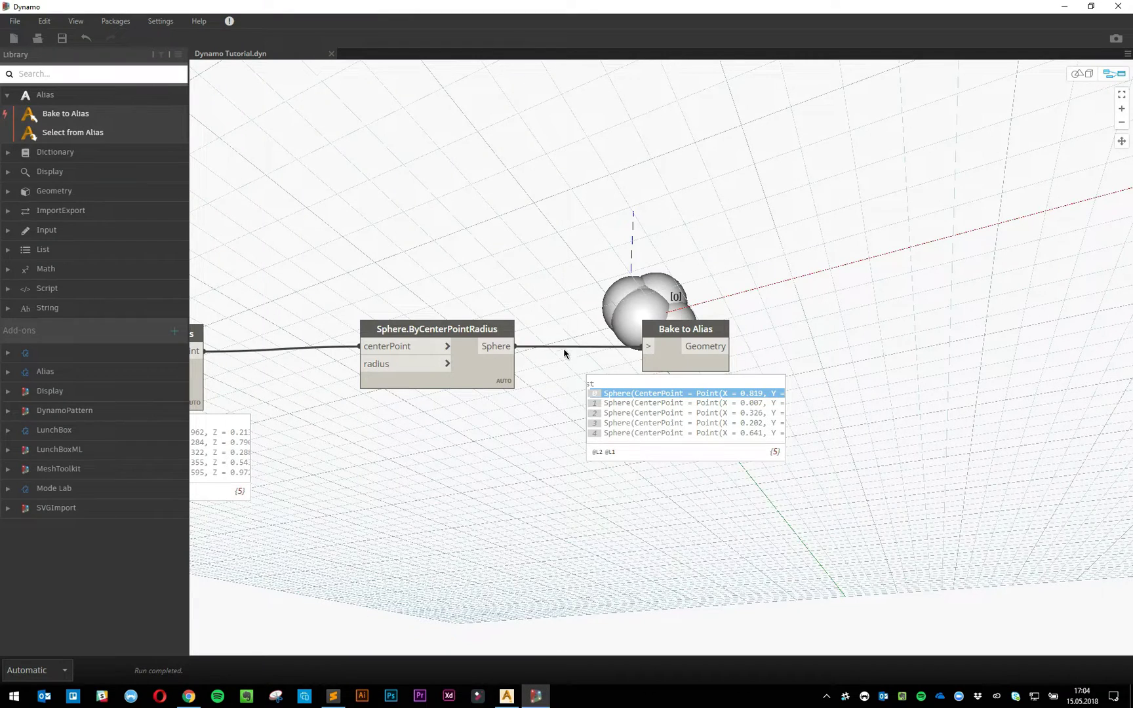
{"action": "left_click", "coordinate": [13, 38]}
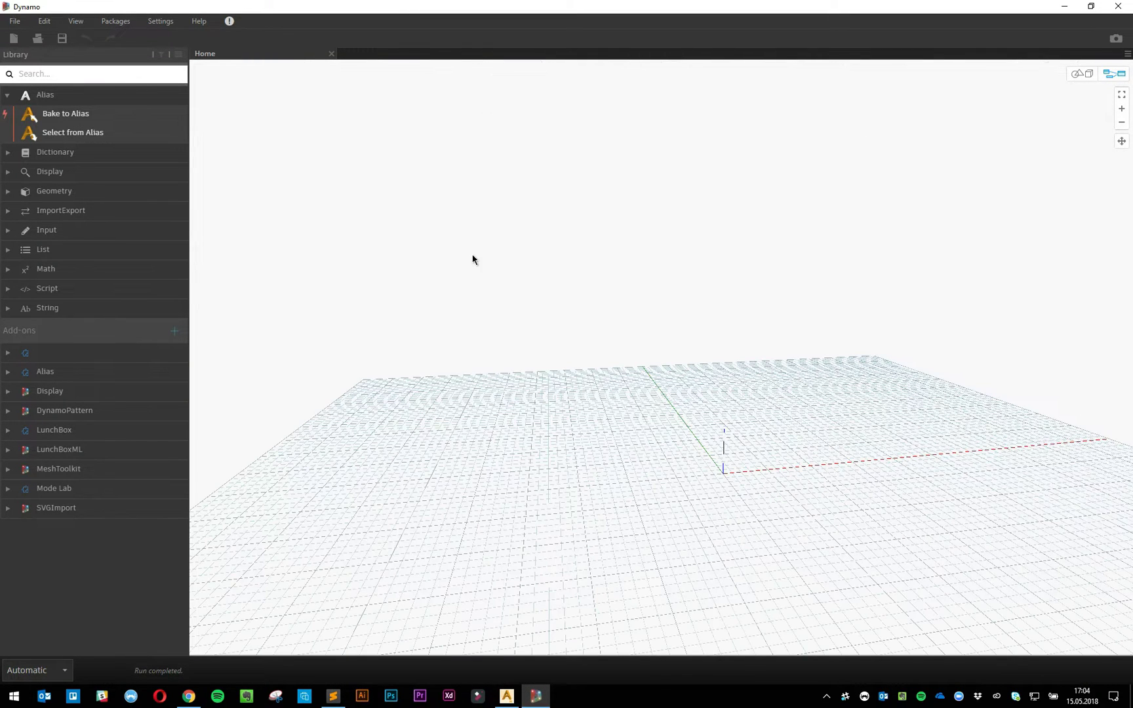
{"action": "left_click", "coordinate": [507, 697]}
Step: Back in the empty Alias scene, reopen the Dynamo connection panel and bring up the primitive shapes to choose a cone
{"action": "right_click_drag", "start_coordinate": [604, 278], "coordinate": [563, 324], "text": "alt+shift"}
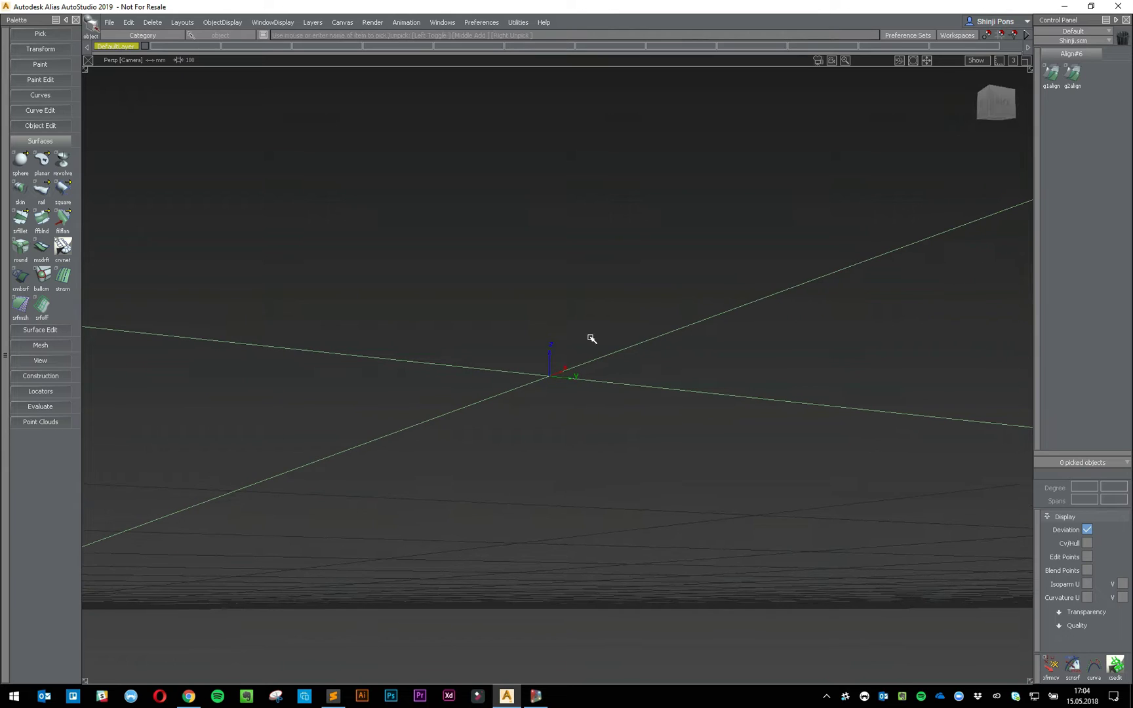
{"action": "left_click_drag", "start_coordinate": [590, 336], "coordinate": [603, 509], "text": "alt+shift"}
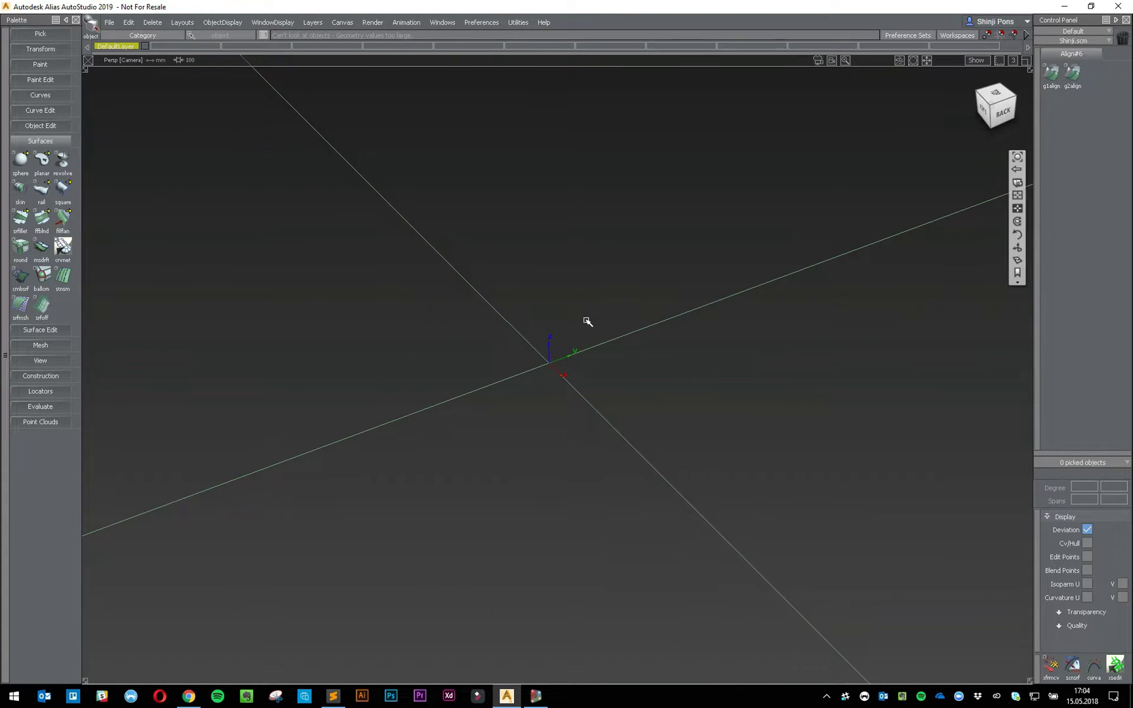
{"action": "left_click_drag", "start_coordinate": [480, 281], "coordinate": [480, 306], "text": "ctrl+shift"}
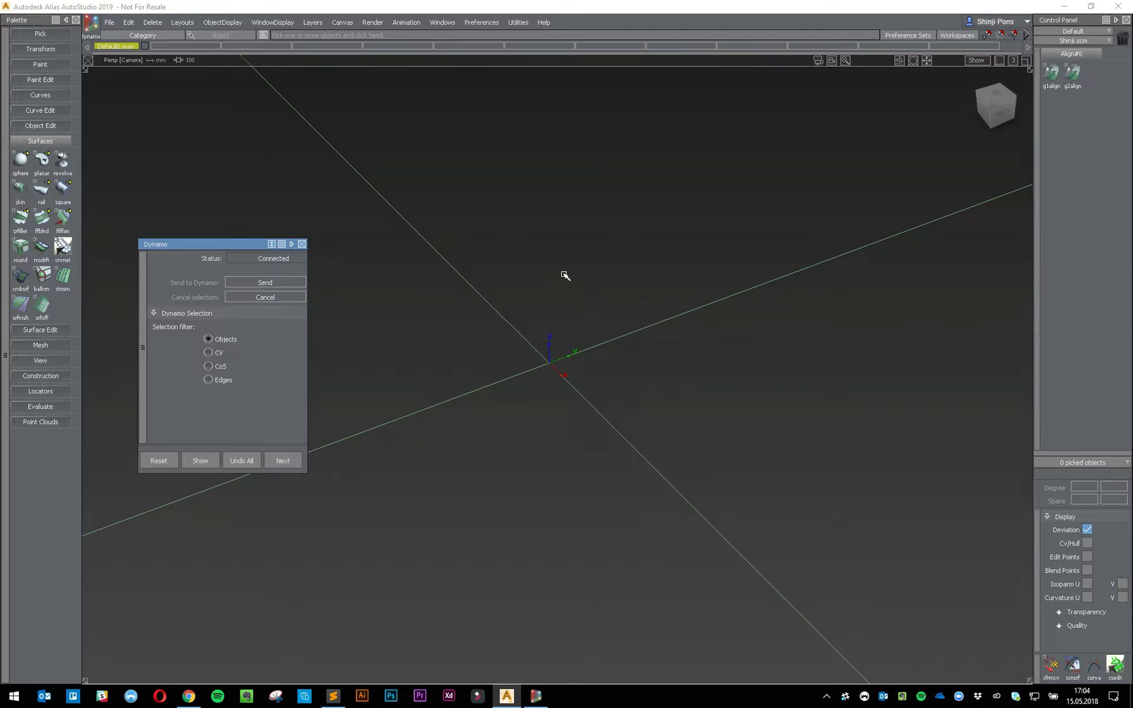
{"action": "left_click_drag", "start_coordinate": [573, 288], "coordinate": [626, 262], "text": "alt+shift"}
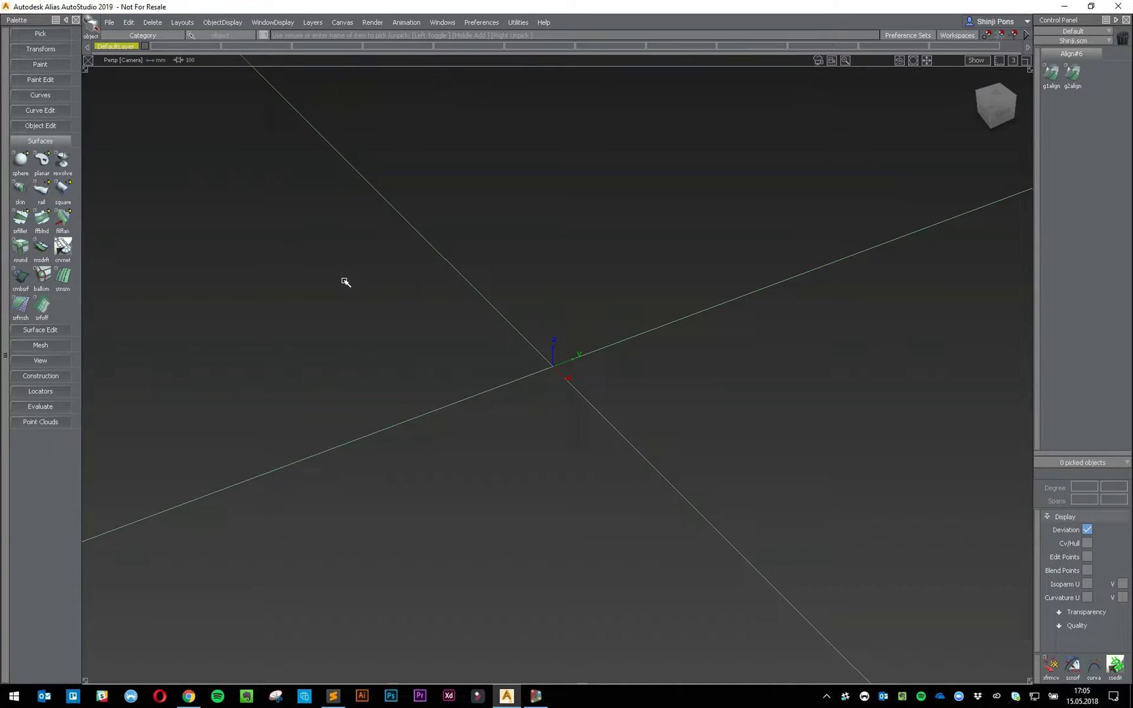
{"action": "left_click_drag", "start_coordinate": [20, 159], "coordinate": [107, 165]}
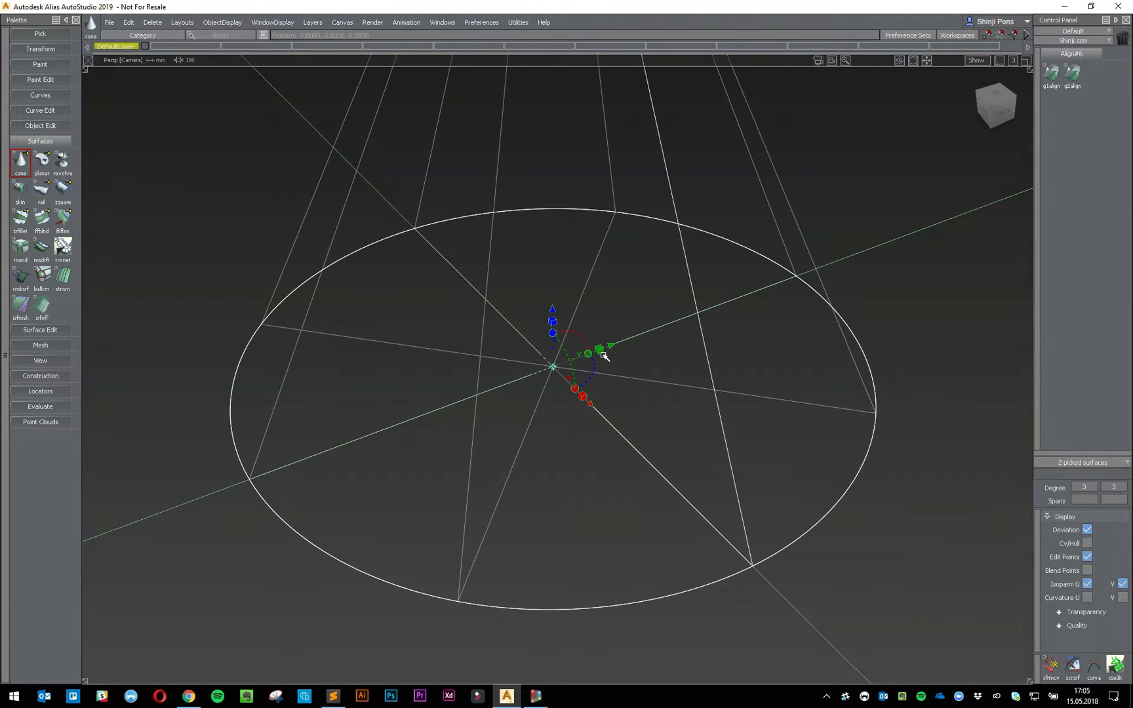
Step: Deselect the cone, open the Dynamo panel from the marking menu, and bring Dynamo forward with Show
{"action": "scroll", "coordinate": [717, 301], "scroll_direction": "down", "scroll_amount": 4}
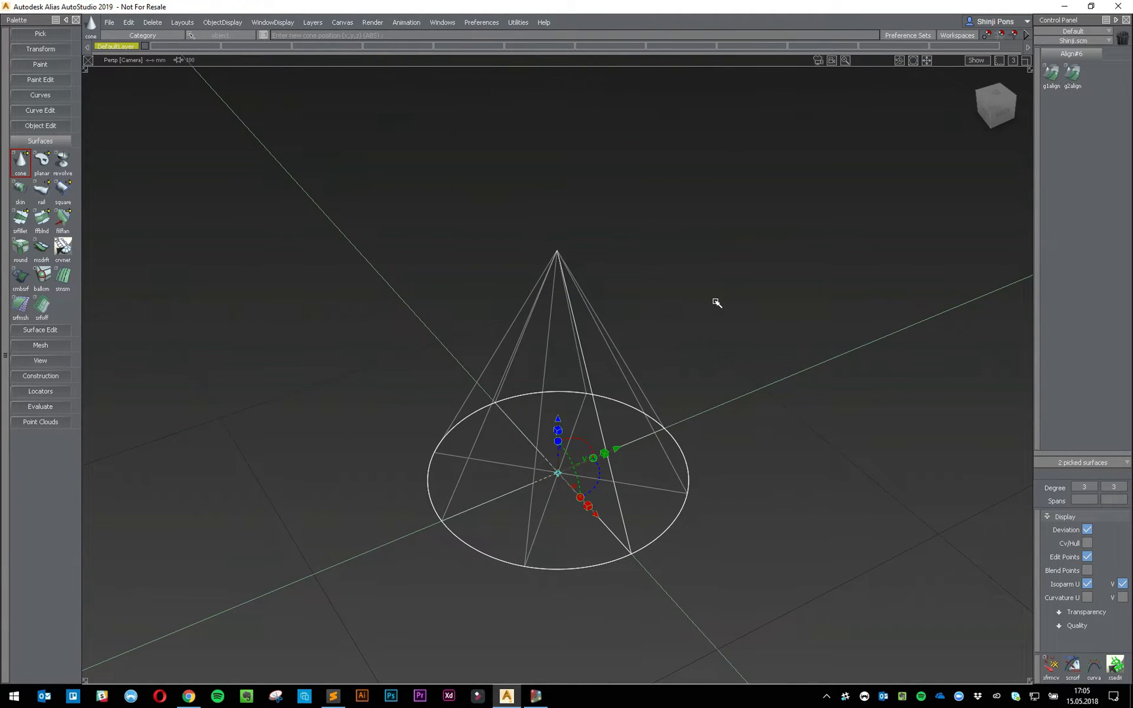
{"action": "key", "text": "ctrl+shift+n"}
{"action": "left_click", "coordinate": [772, 223], "text": "ctrl+shift"}
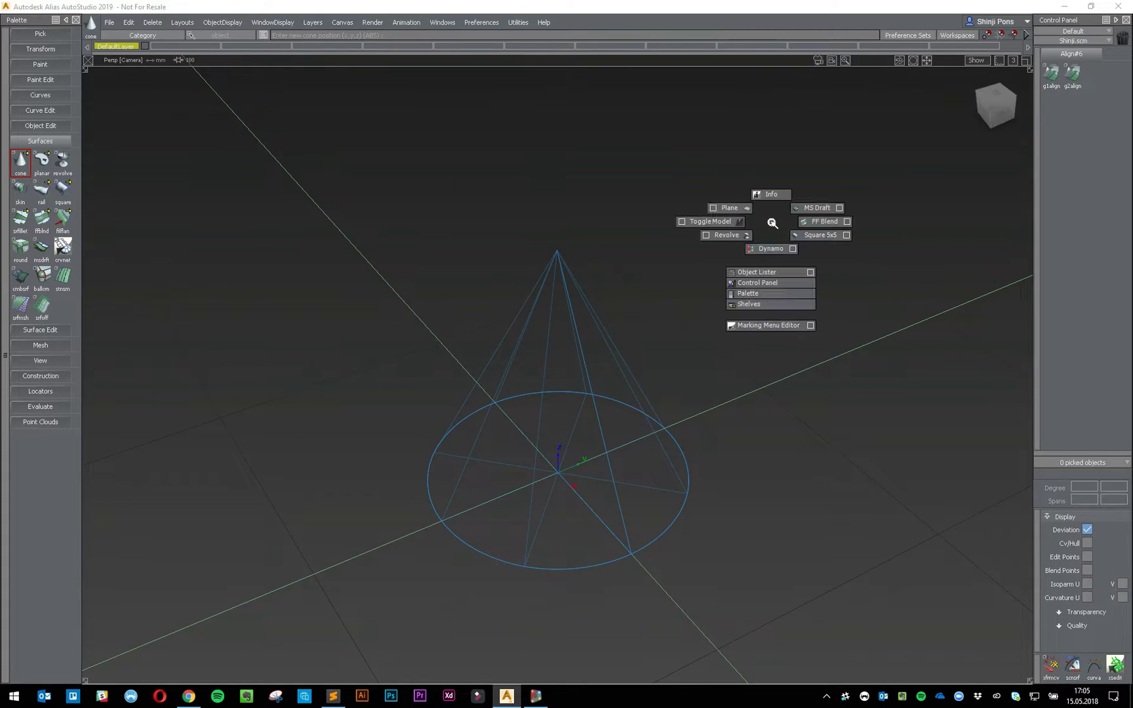
{"action": "left_click", "coordinate": [771, 246]}
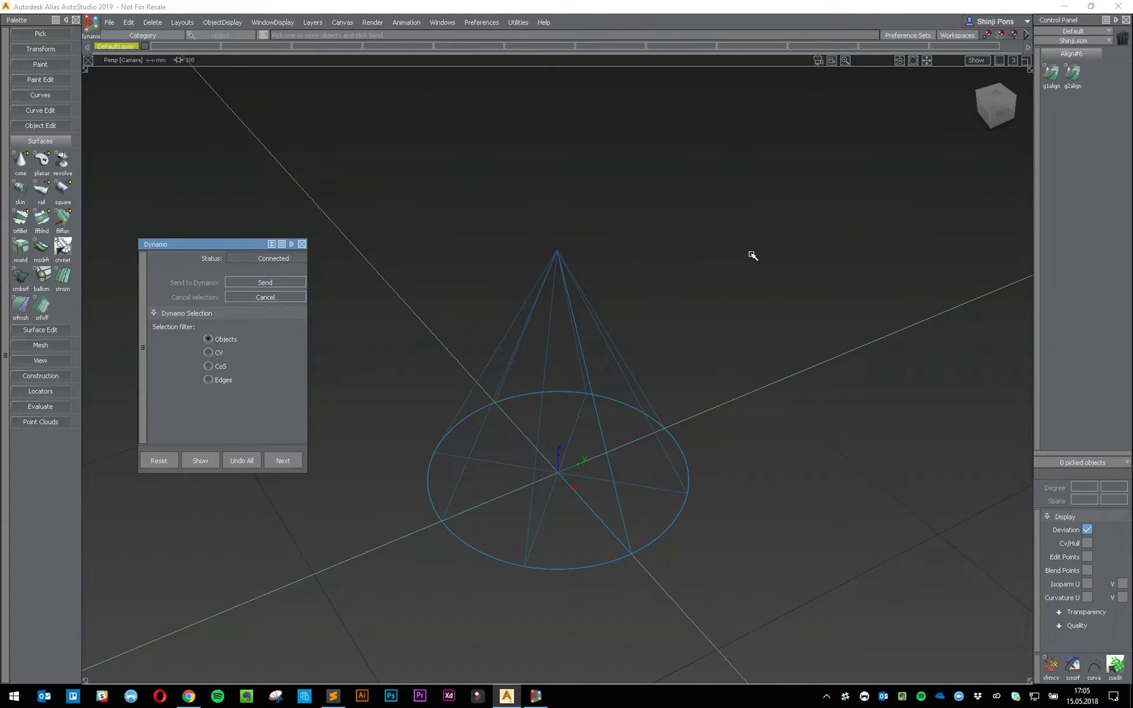
{"action": "left_click_drag", "start_coordinate": [213, 248], "coordinate": [245, 182]}
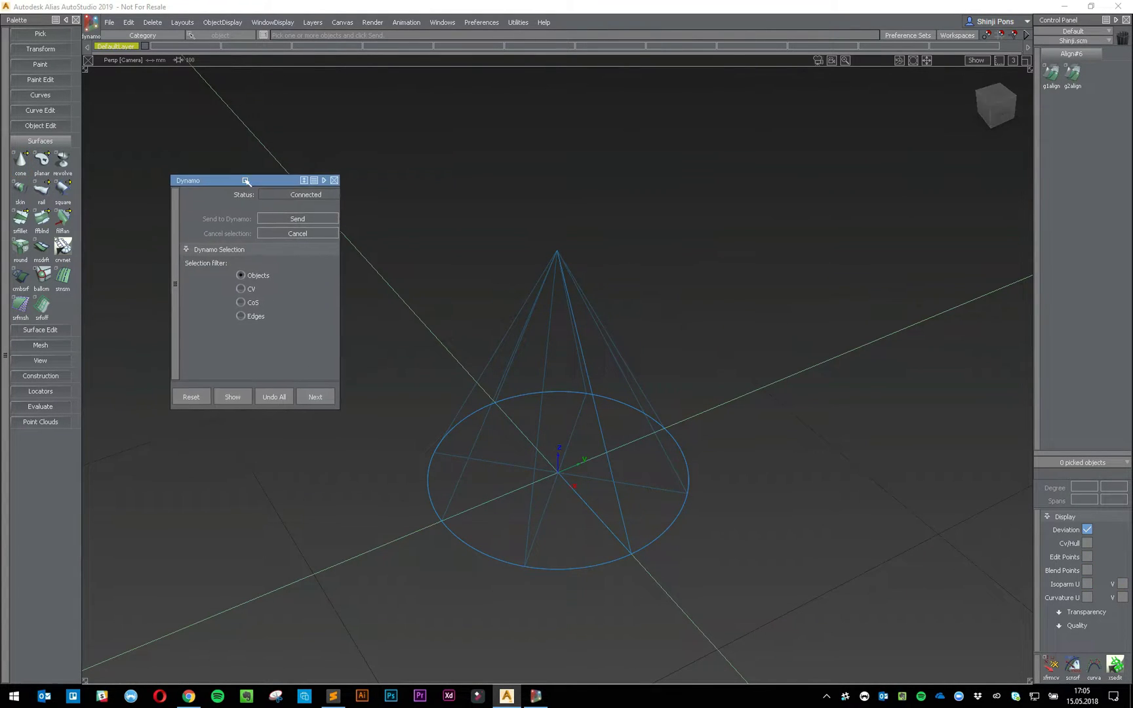
{"action": "left_click", "coordinate": [234, 395]}
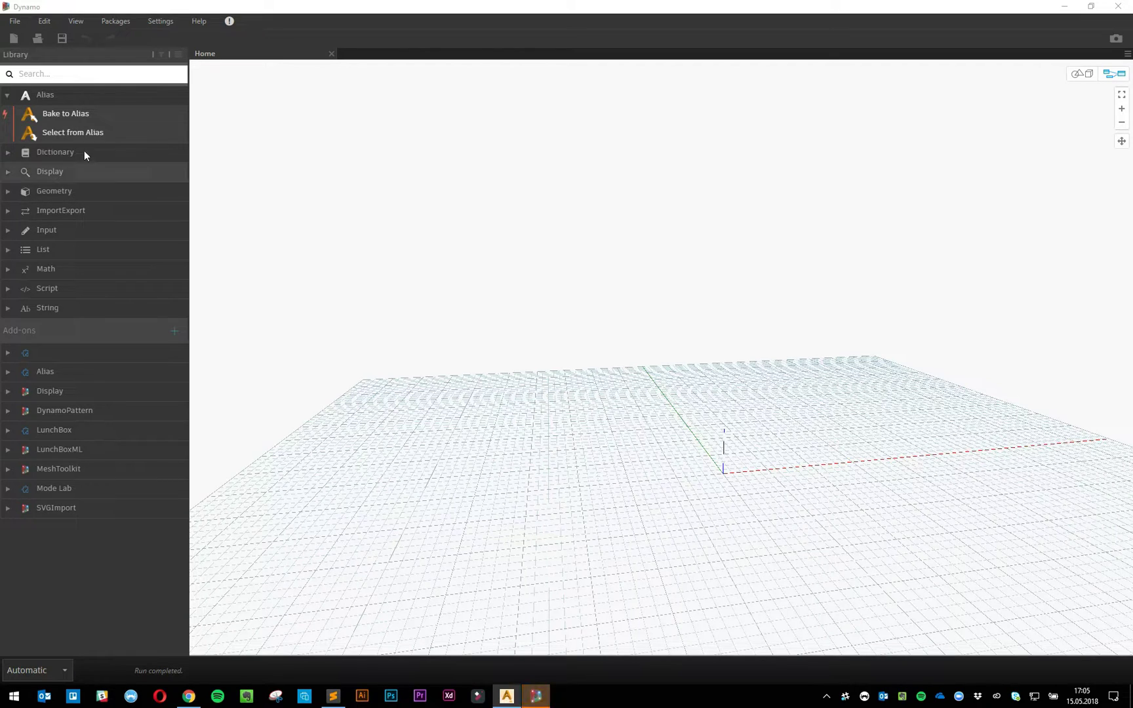
Step: Place an Alias > Select from Alias node in the graph and start its Select pick in Alias
{"action": "mouse_move", "coordinate": [37, 135]}
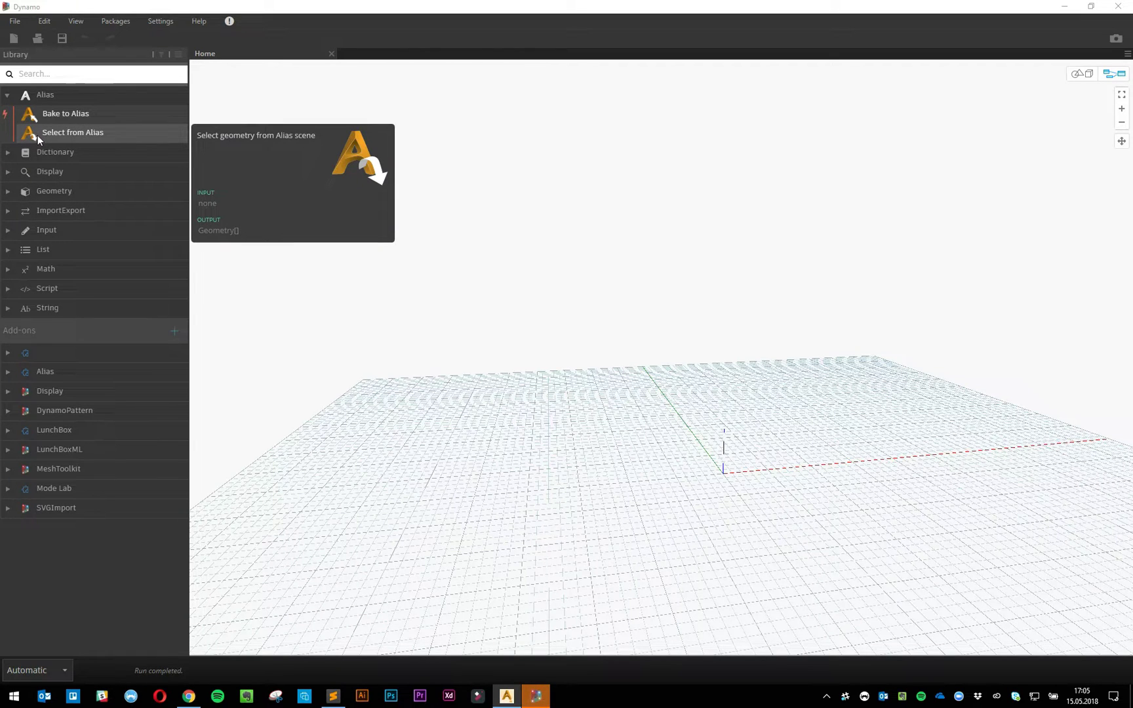
{"action": "left_click", "coordinate": [88, 133]}
{"action": "left_click_drag", "start_coordinate": [663, 334], "coordinate": [560, 281]}
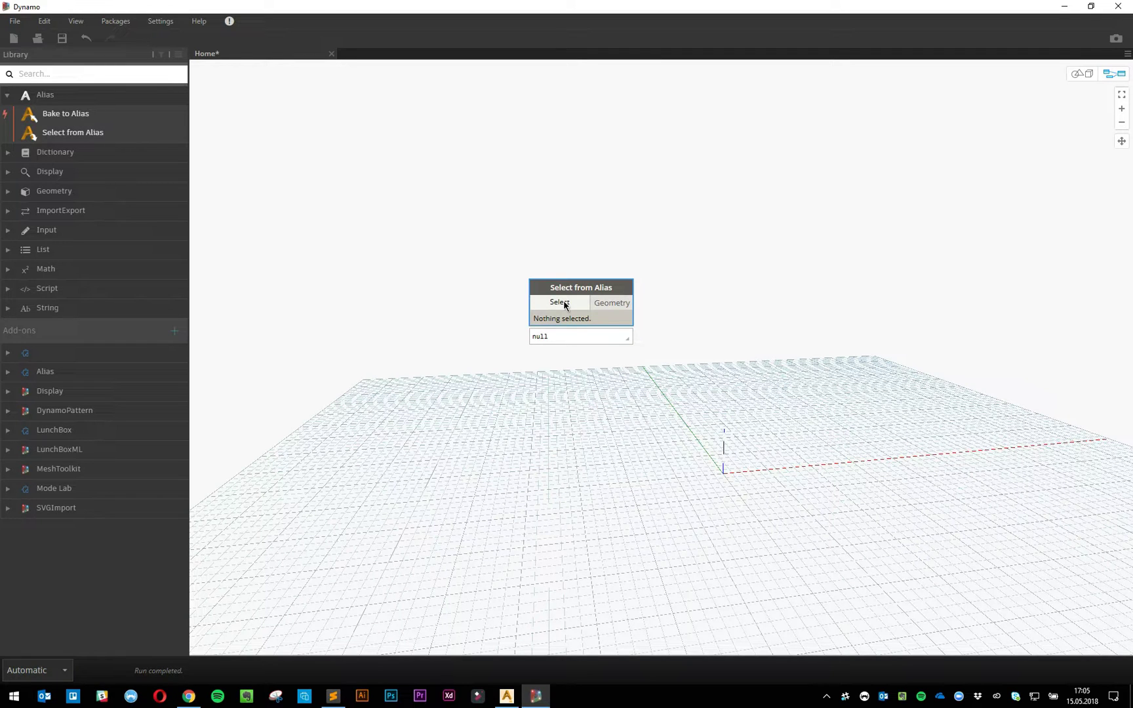
{"action": "left_click", "coordinate": [561, 303]}
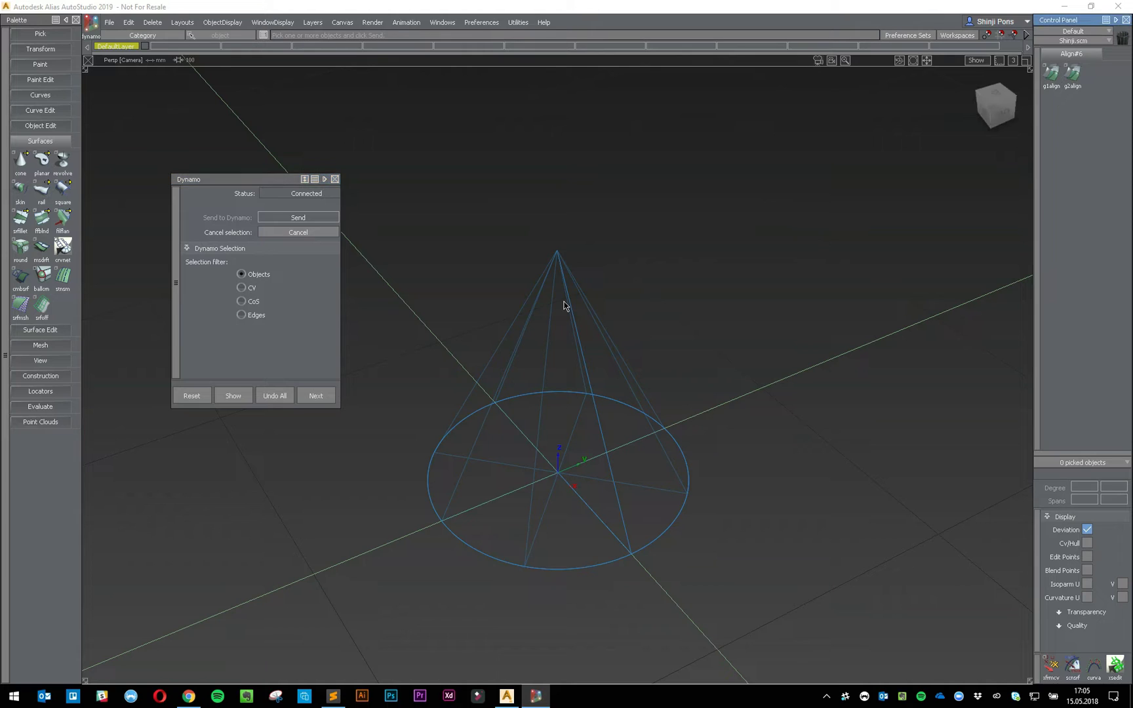
Step: Keeping the Objects selection filter, pick the cone and send its two surfaces to Dynamo
{"action": "left_click", "coordinate": [242, 303]}
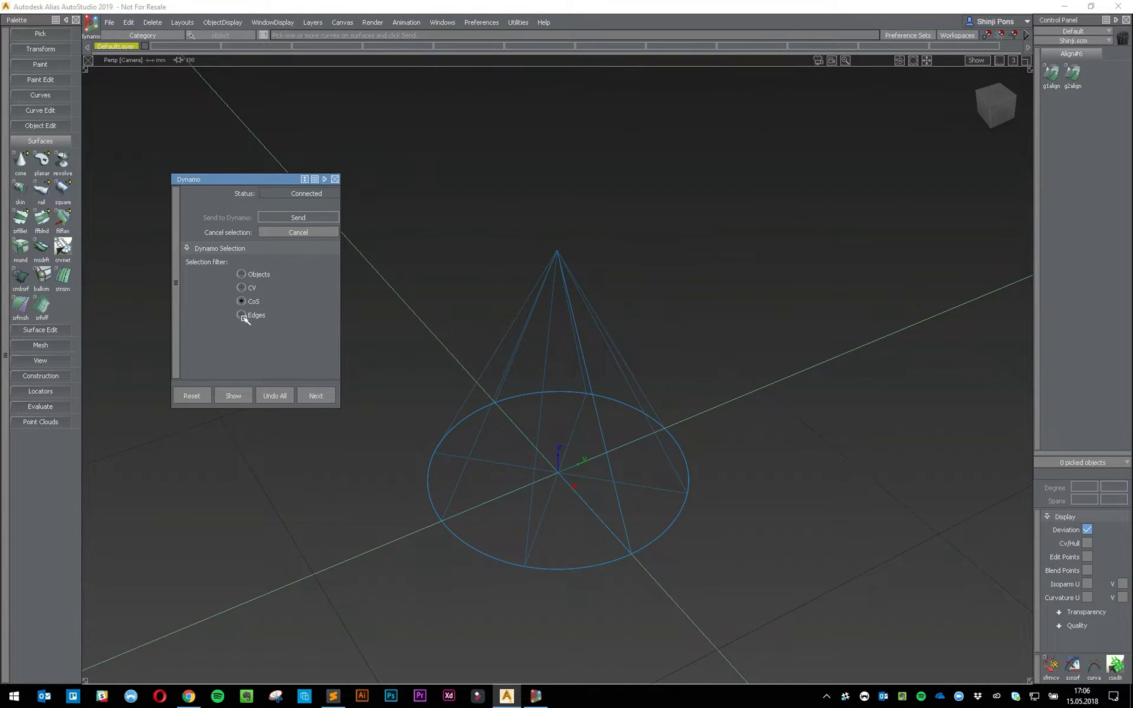
{"action": "left_click", "coordinate": [243, 316]}
{"action": "left_click", "coordinate": [242, 274]}
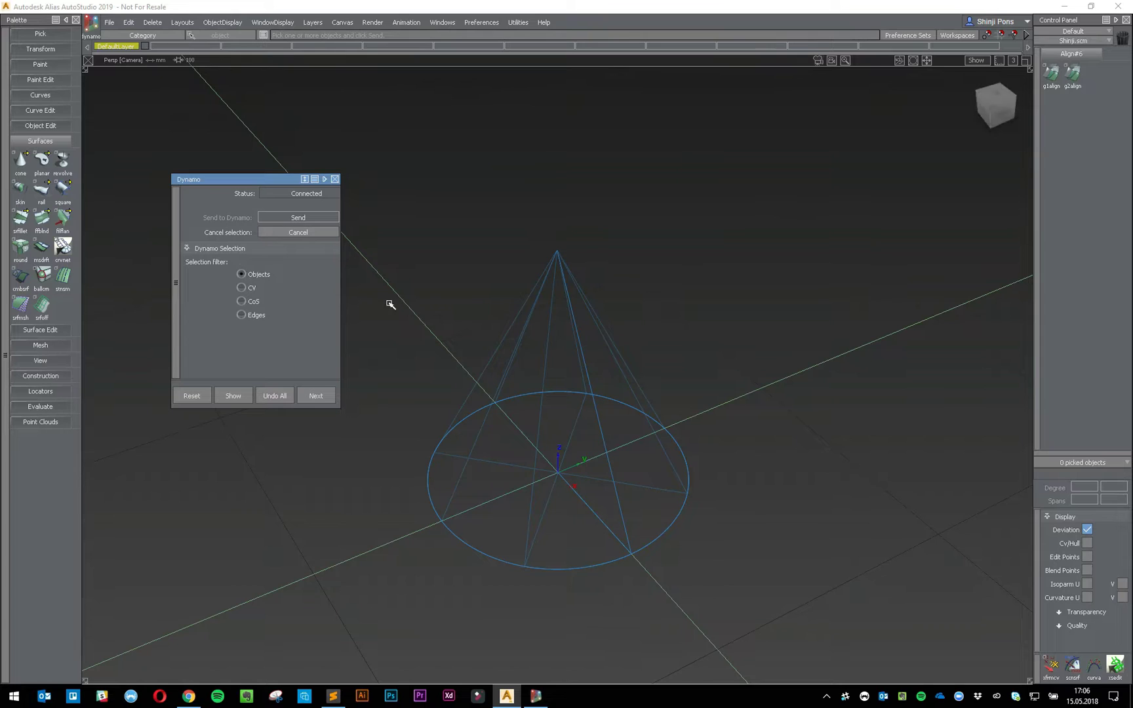
{"action": "left_click", "coordinate": [593, 330]}
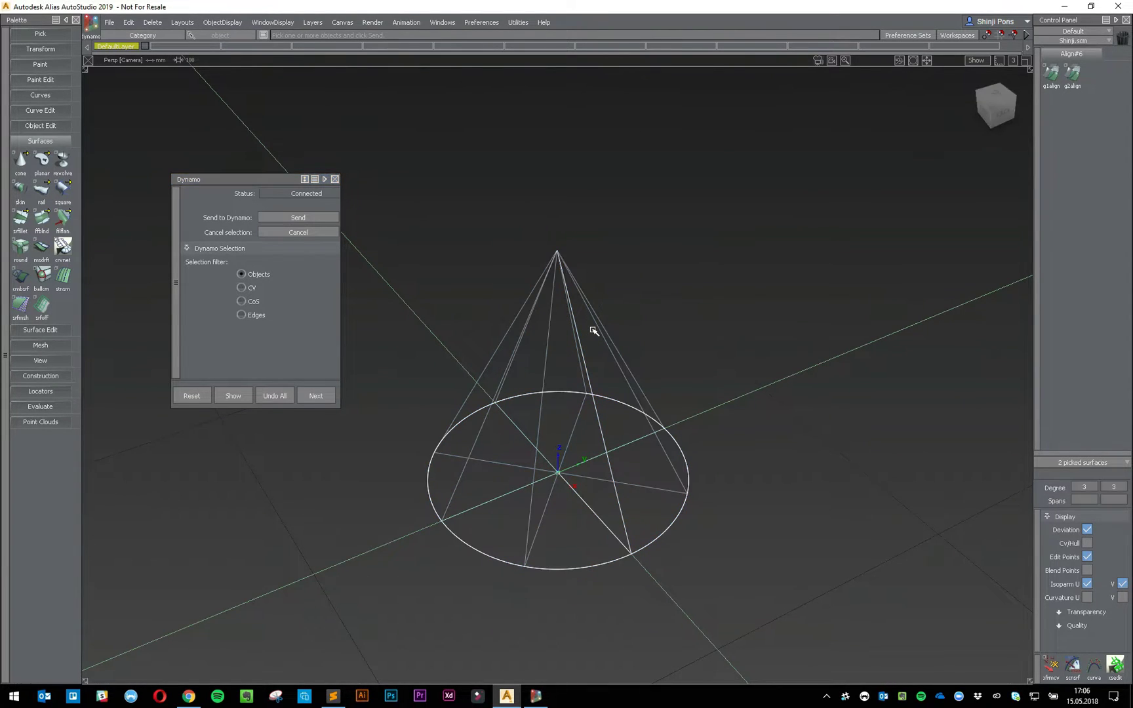
{"action": "left_click", "coordinate": [277, 217]}
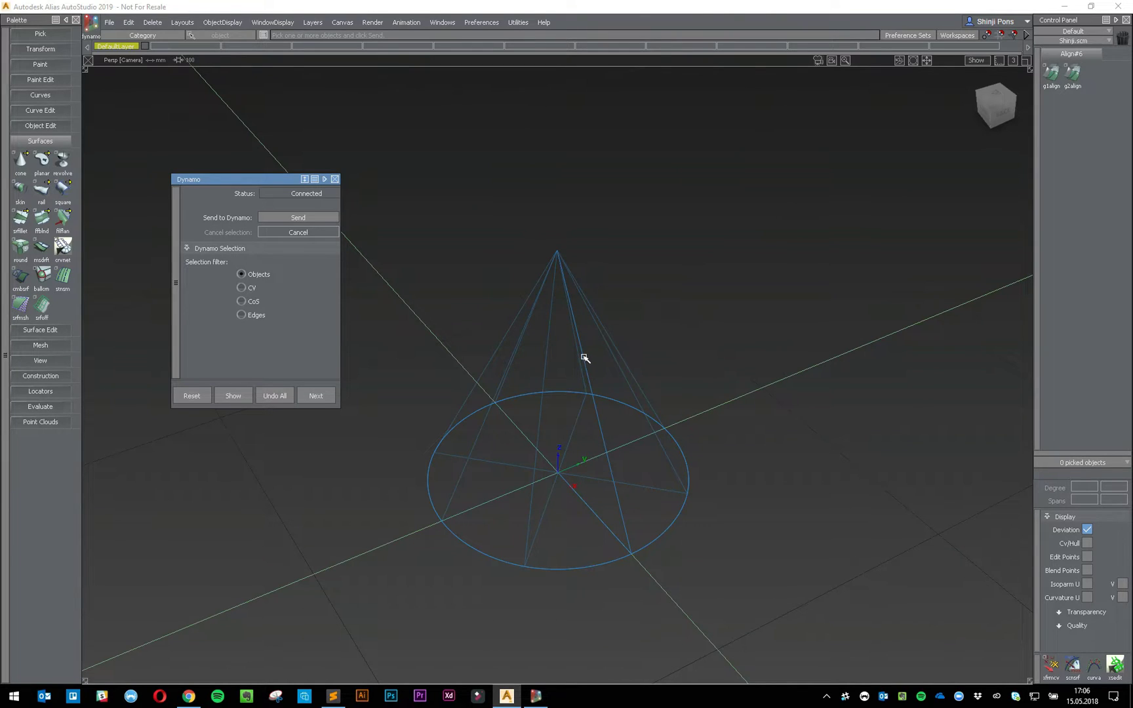
Step: Back in Dynamo, move the Select from Alias node, fit the cone in the preview, and check its two NurbsSurface items
{"action": "left_click", "coordinate": [237, 396]}
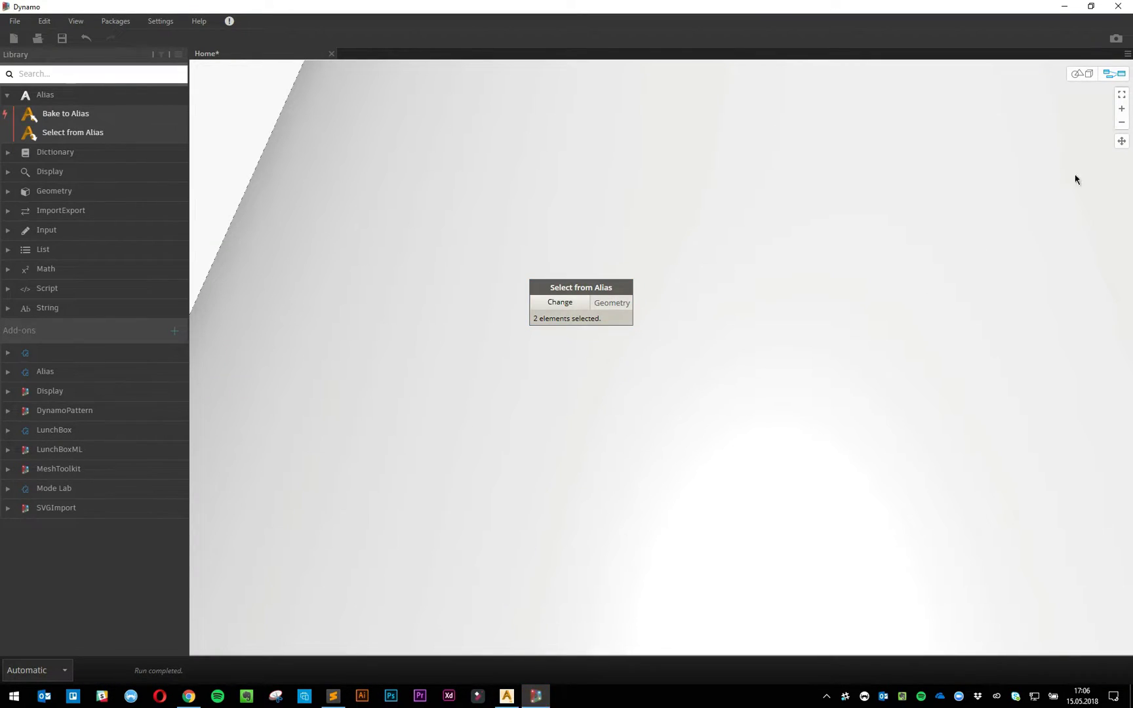
{"action": "left_click_drag", "start_coordinate": [601, 283], "coordinate": [512, 285]}
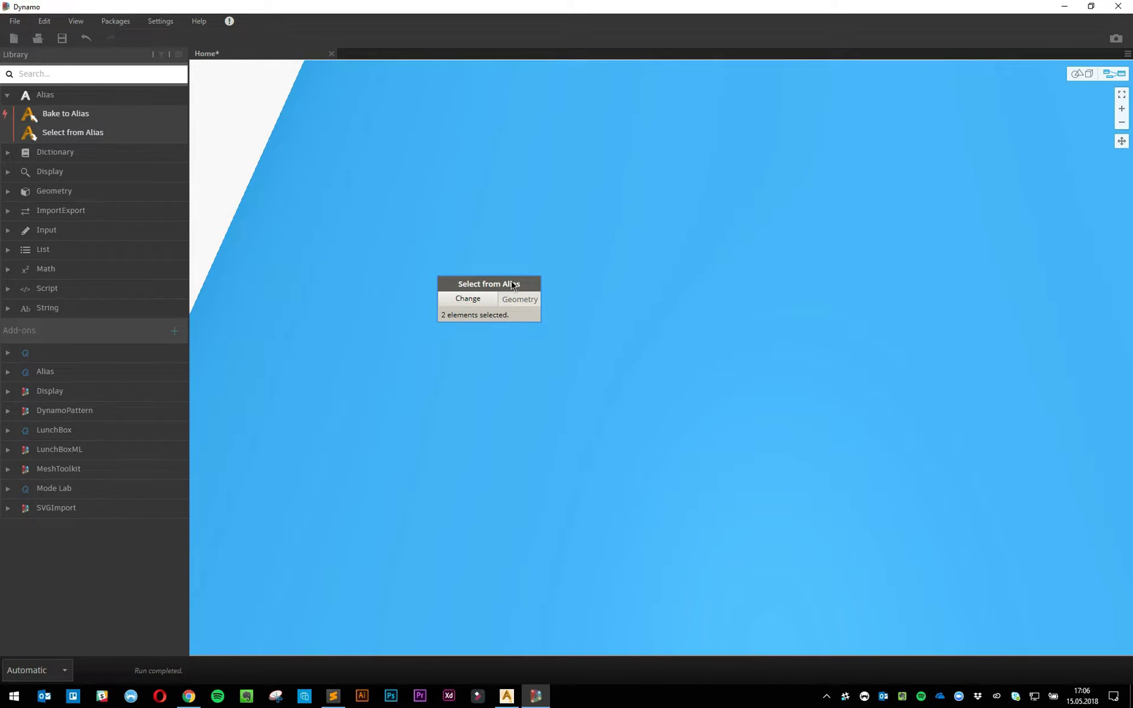
{"action": "left_click", "coordinate": [1082, 74]}
{"action": "left_click", "coordinate": [1121, 95]}
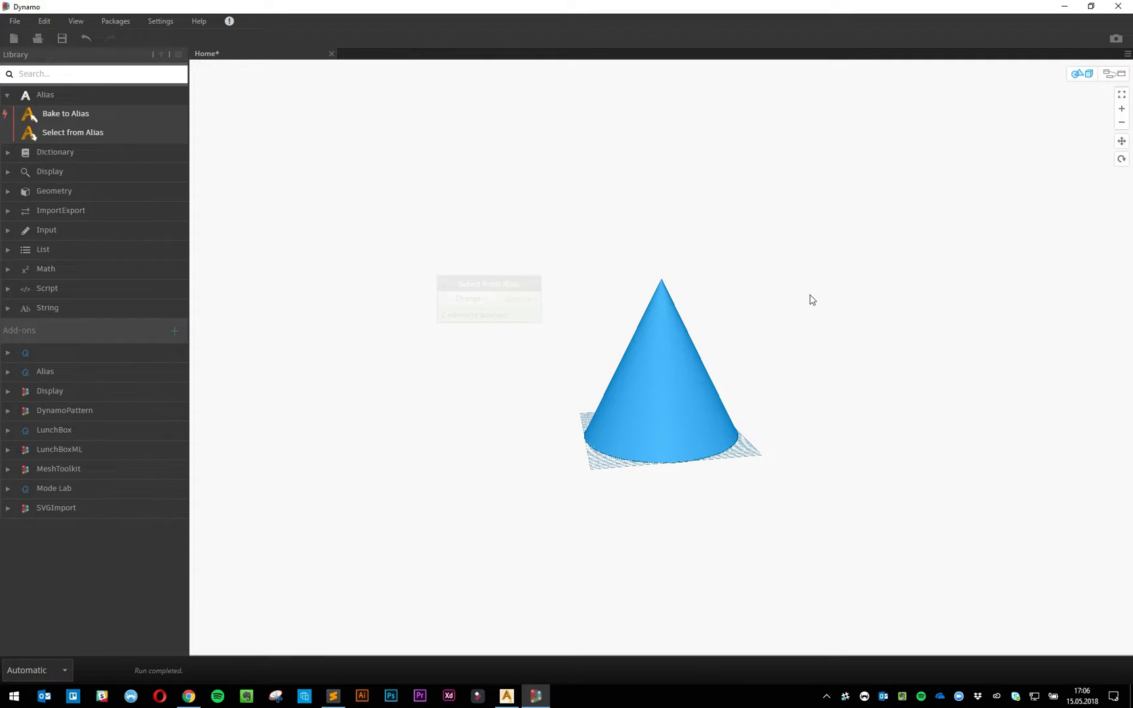
{"action": "left_click", "coordinate": [1115, 74]}
{"action": "left_click", "coordinate": [621, 313]}
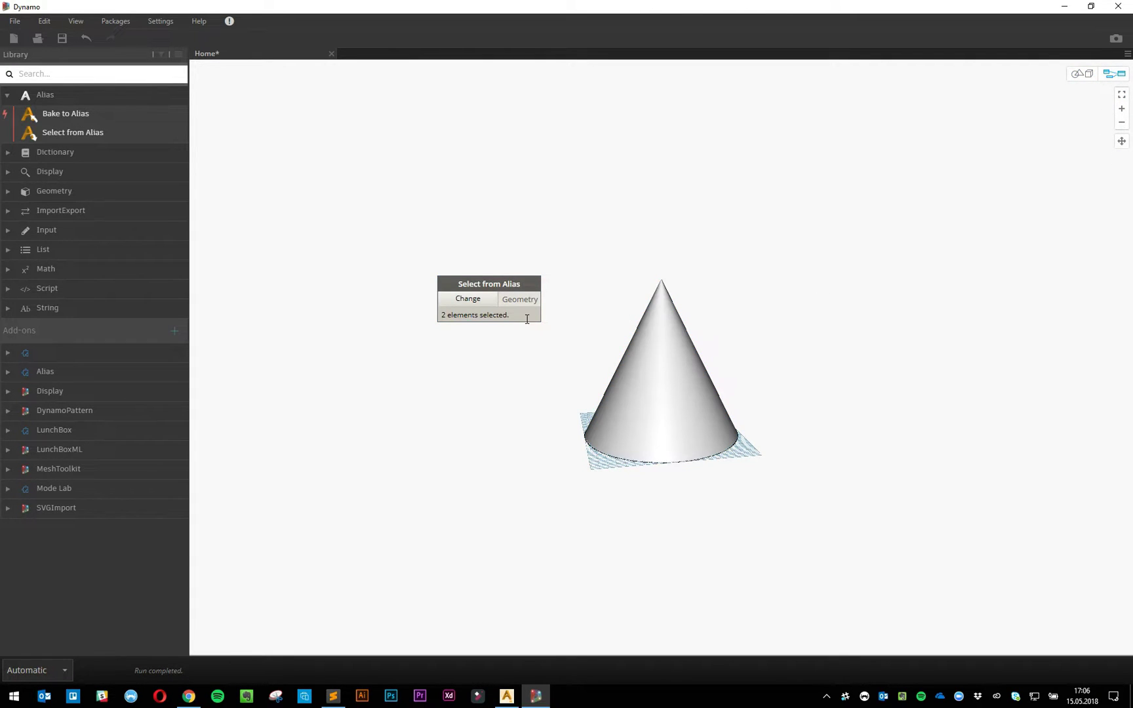
{"action": "left_click", "coordinate": [533, 333]}
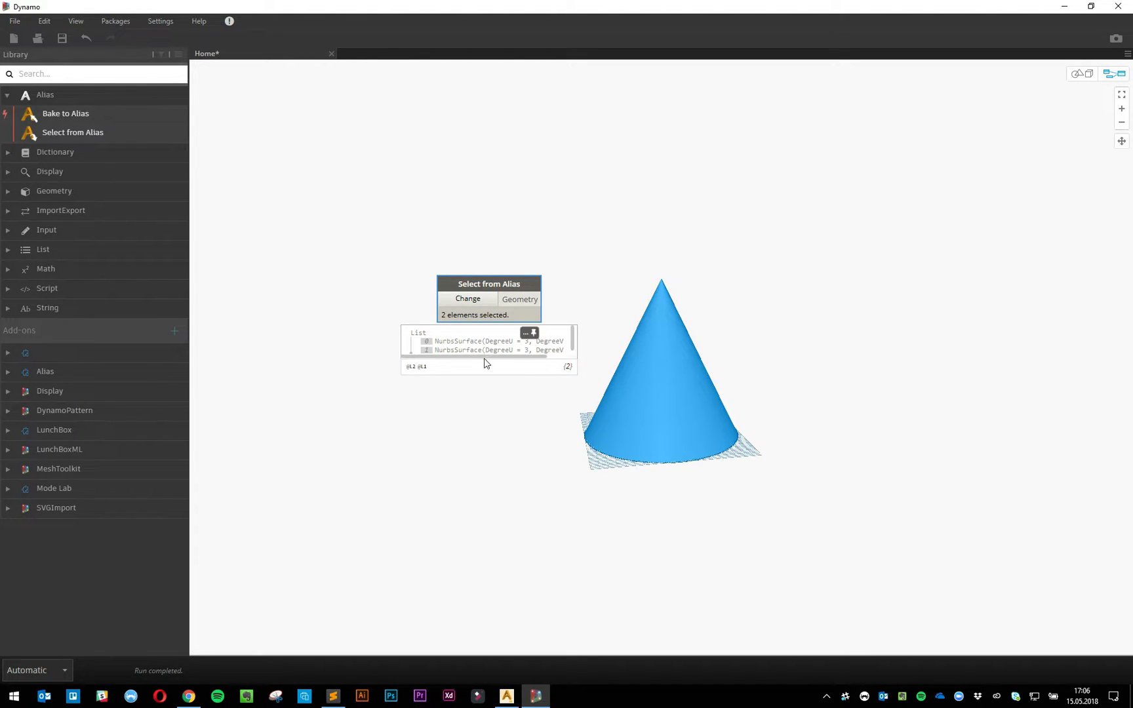
{"action": "left_click", "coordinate": [512, 435]}
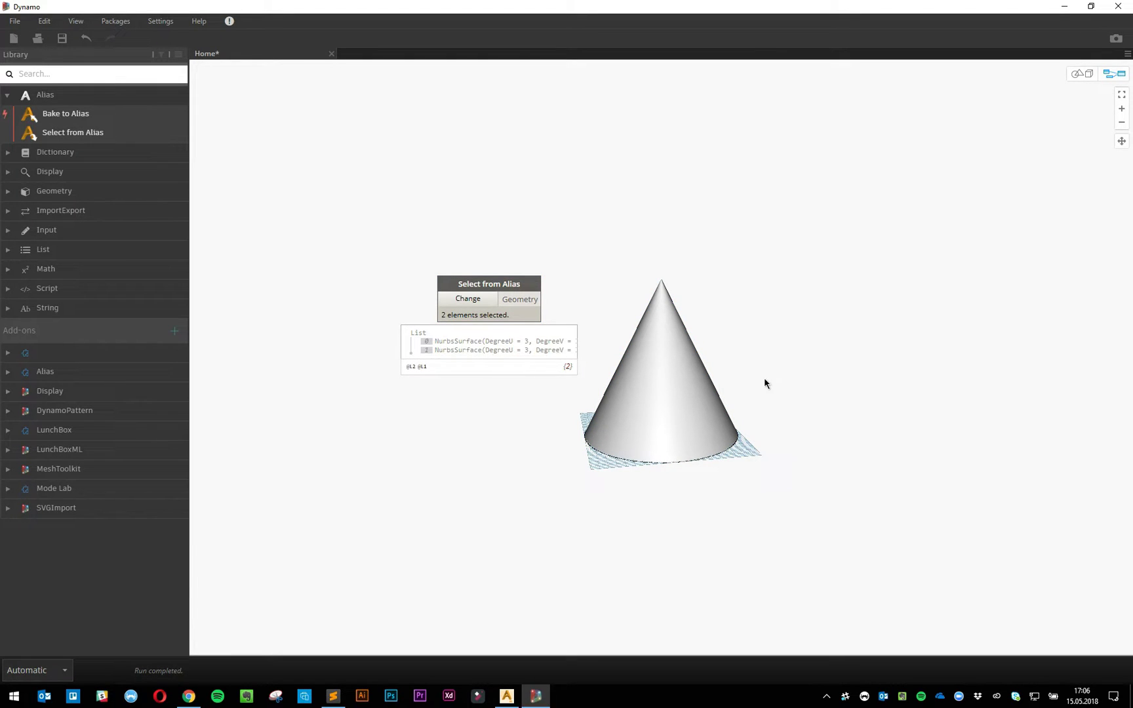
Step: Orbit the 3D preview to view the cone from above and from near the side
{"action": "left_click", "coordinate": [1081, 74]}
{"action": "right_click_drag", "start_coordinate": [797, 493], "coordinate": [611, 441]}
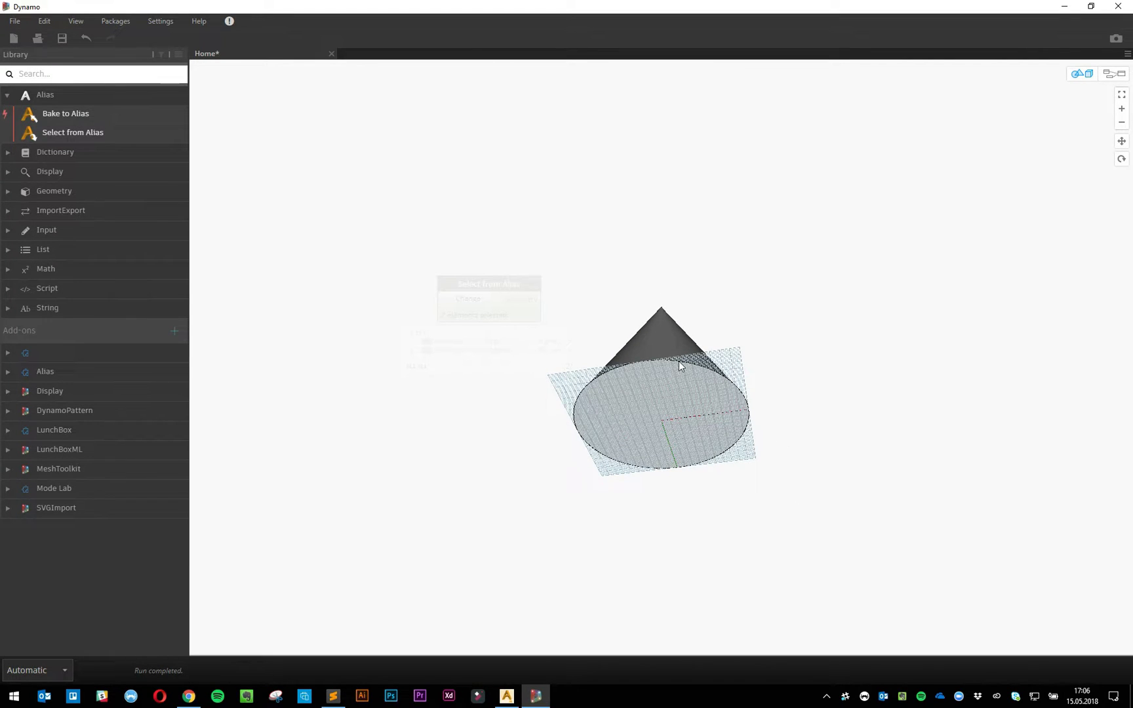
{"action": "right_click_drag", "start_coordinate": [679, 366], "coordinate": [619, 342]}
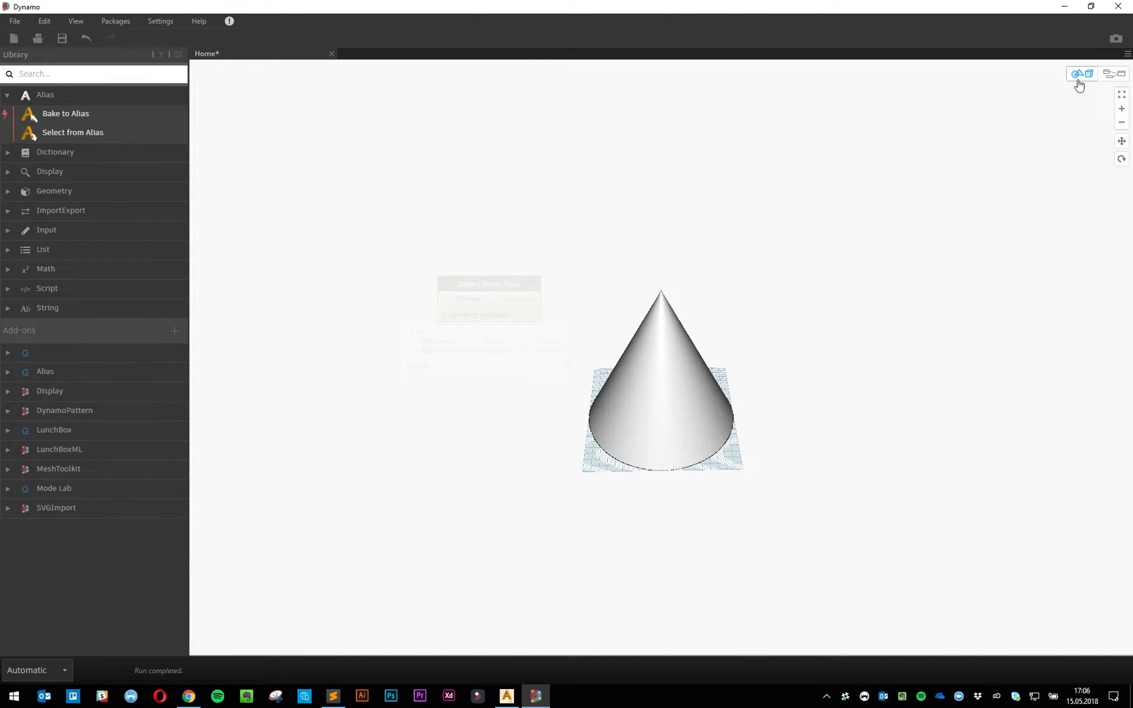
{"action": "left_click", "coordinate": [1114, 75]}
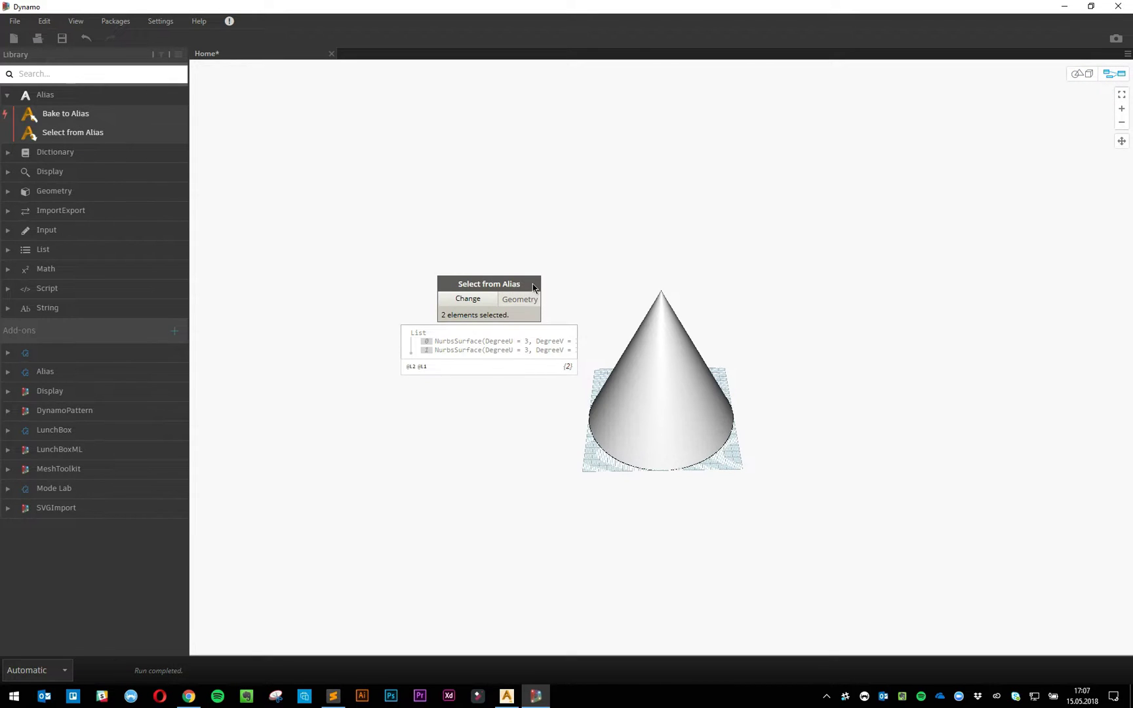
Step: Highlight surface item 0 in the watch list and orbit the preview to confirm it is the cone's side
{"action": "left_click_drag", "start_coordinate": [534, 288], "coordinate": [457, 337]}
{"action": "left_click", "coordinate": [540, 350]}
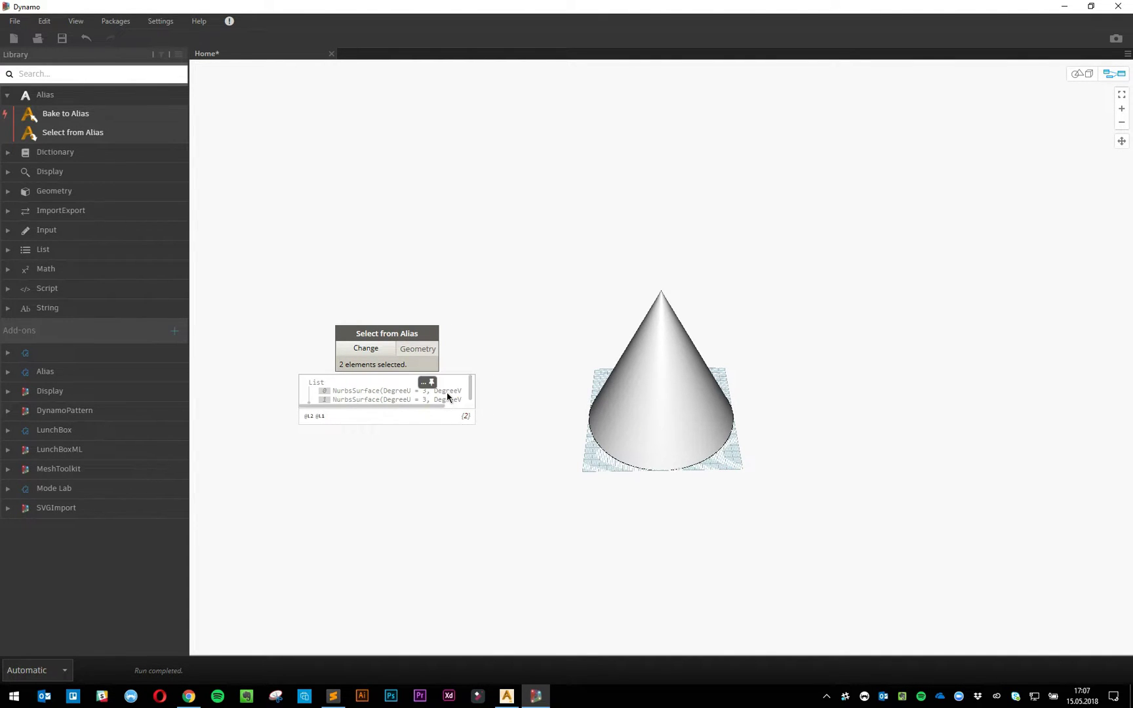
{"action": "left_click", "coordinate": [445, 392]}
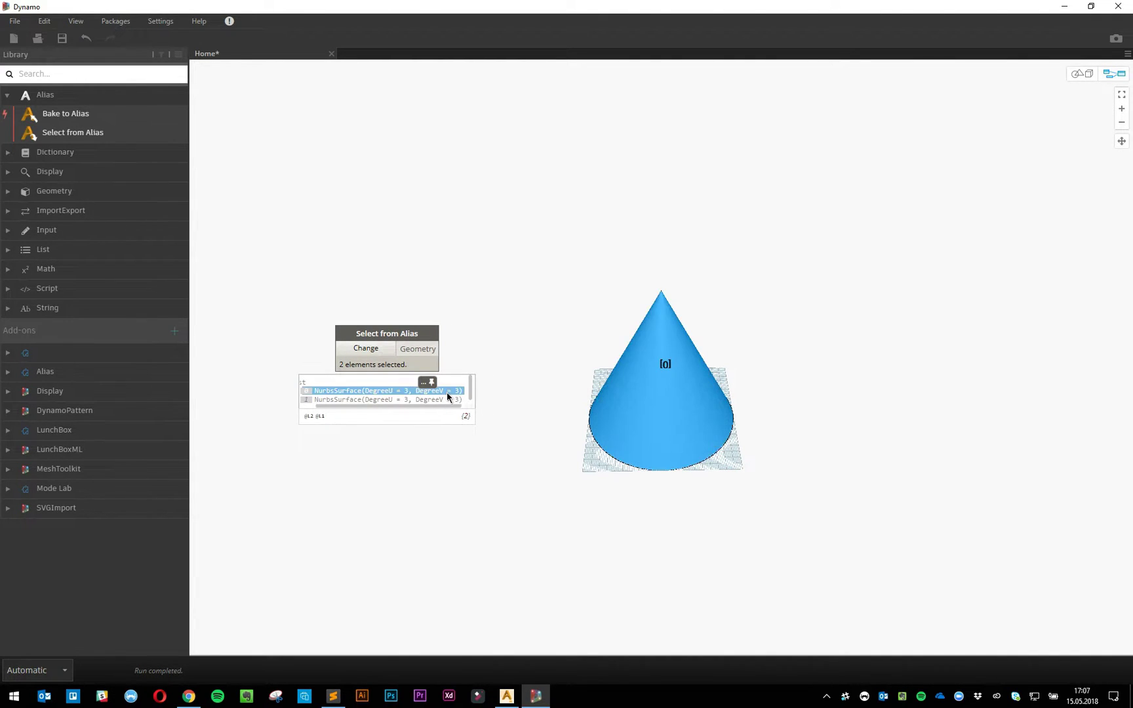
{"action": "left_click", "coordinate": [1085, 77]}
{"action": "right_click_drag", "start_coordinate": [842, 328], "coordinate": [766, 286]}
{"action": "right_click_drag", "start_coordinate": [668, 286], "coordinate": [710, 311]}
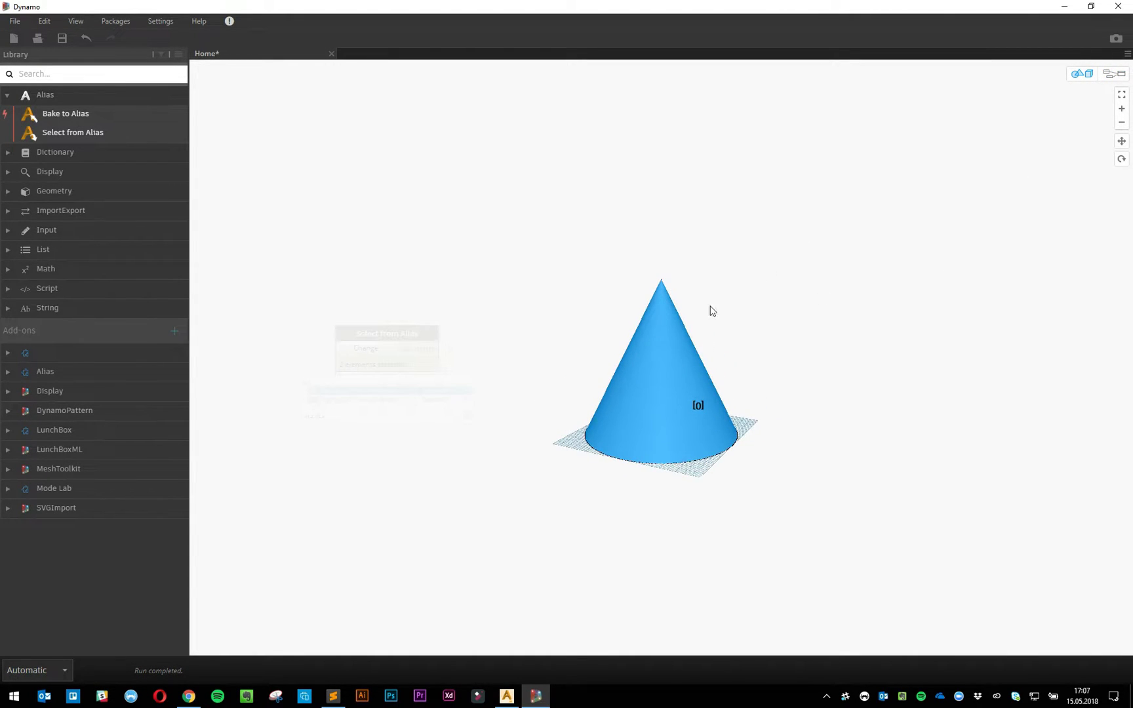
{"action": "left_click", "coordinate": [1113, 79]}
{"action": "right_click", "coordinate": [701, 317]}
Step: Add a List.FirstItem node fed by the Select from Alias geometry and toggle that node's preview
{"action": "type", "text": "first"}
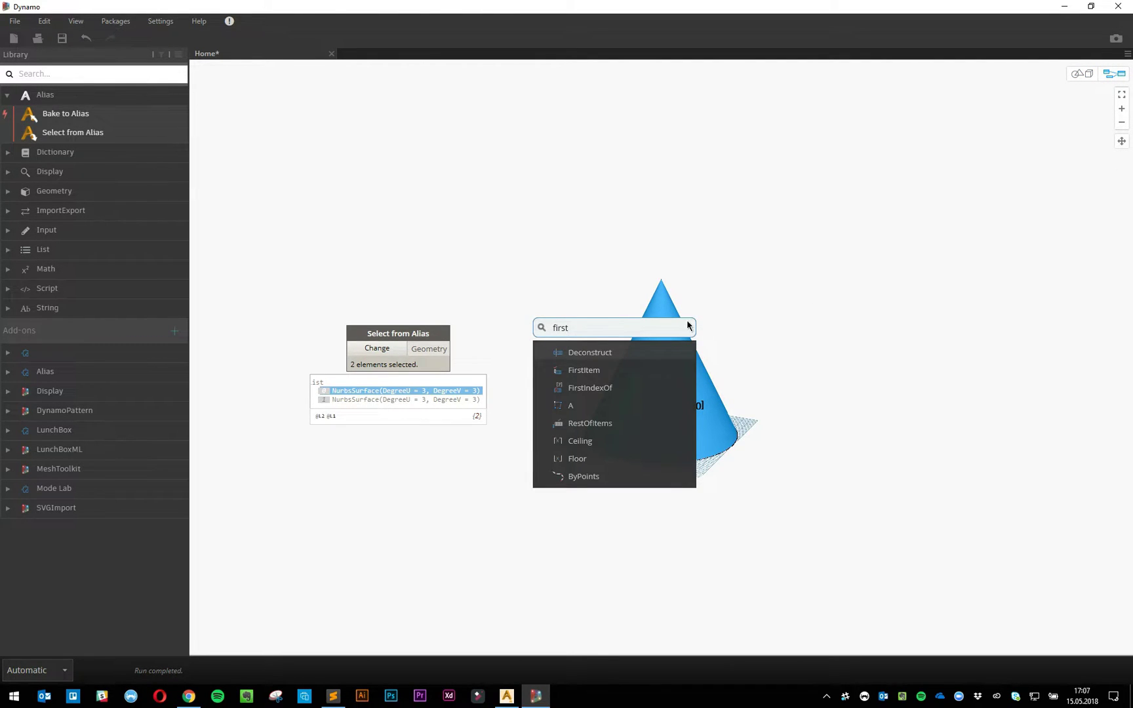
{"action": "left_click", "coordinate": [585, 369]}
{"action": "left_click_drag", "start_coordinate": [437, 354], "coordinate": [588, 396]}
{"action": "right_click", "coordinate": [417, 334]}
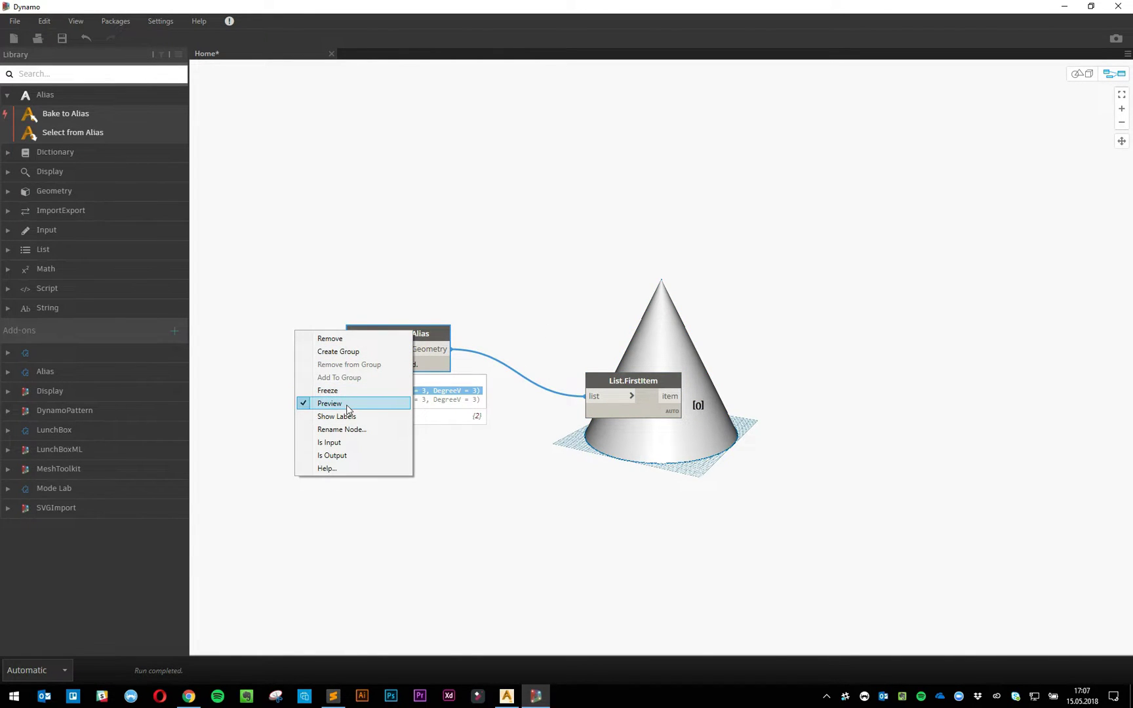
{"action": "left_click", "coordinate": [328, 399]}
{"action": "left_click", "coordinate": [386, 429]}
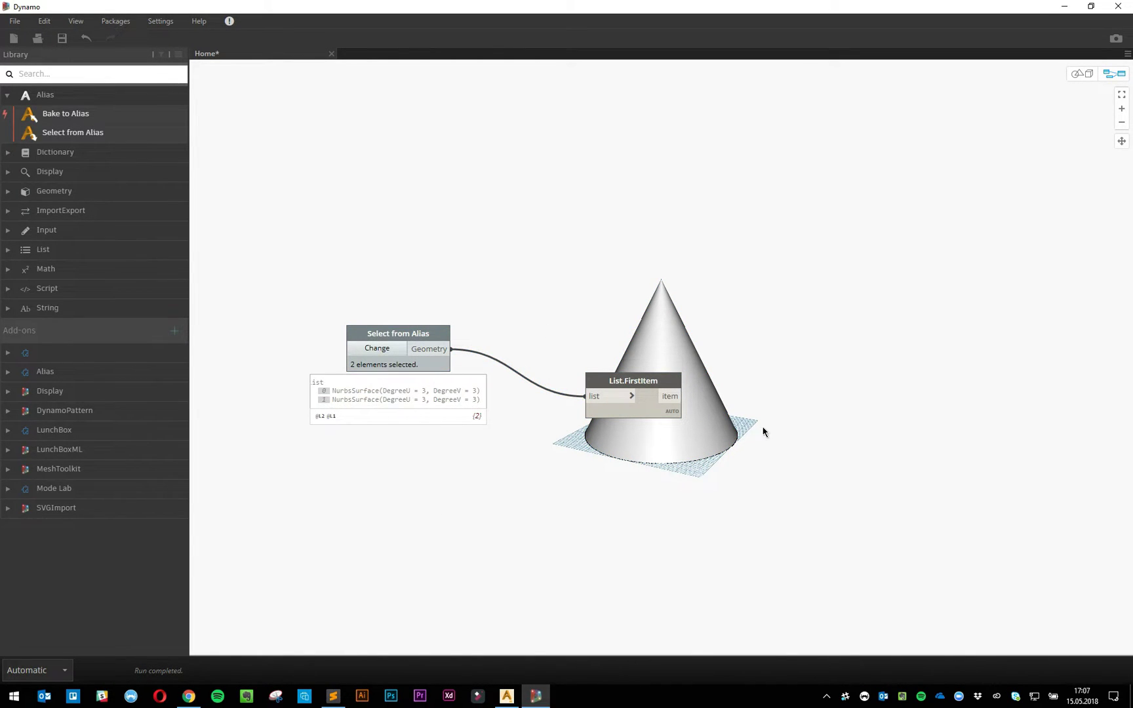
{"action": "left_click", "coordinate": [847, 295]}
Step: Tilt the cone preview toward the viewer and place List.FirstItem beside Select from Alias
{"action": "left_click", "coordinate": [1081, 73]}
{"action": "right_click_drag", "start_coordinate": [845, 298], "coordinate": [708, 326]}
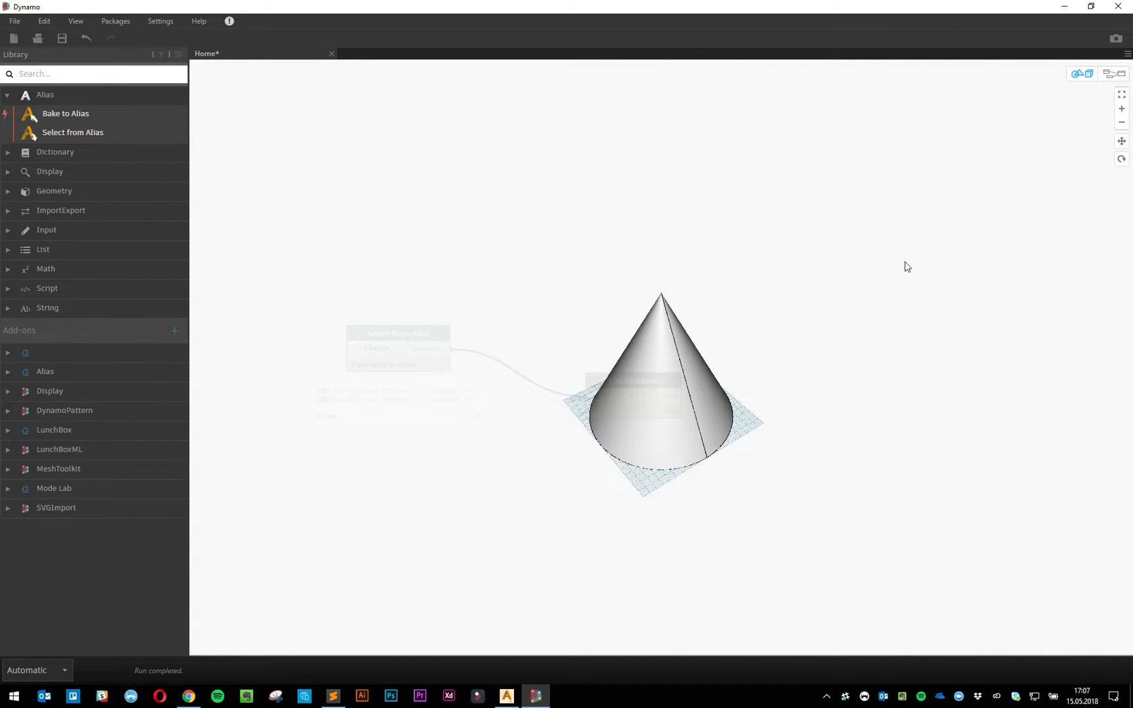
{"action": "left_click", "coordinate": [1114, 72]}
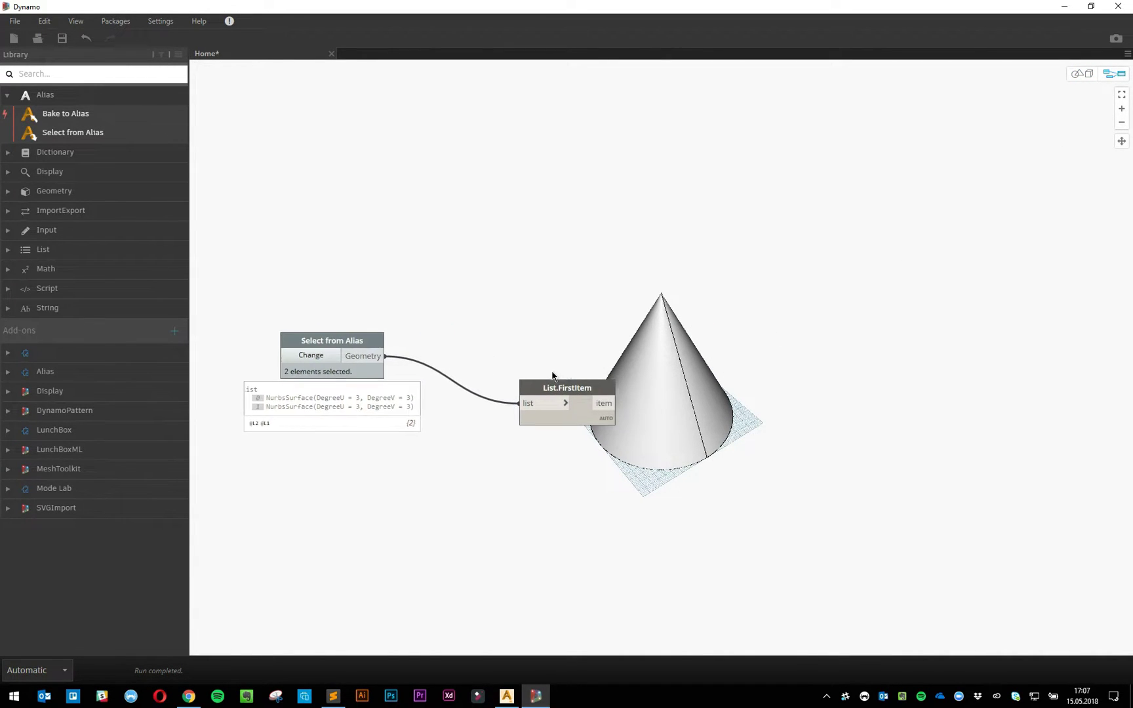
{"action": "left_click_drag", "start_coordinate": [554, 391], "coordinate": [515, 348]}
{"action": "left_click", "coordinate": [854, 300]}
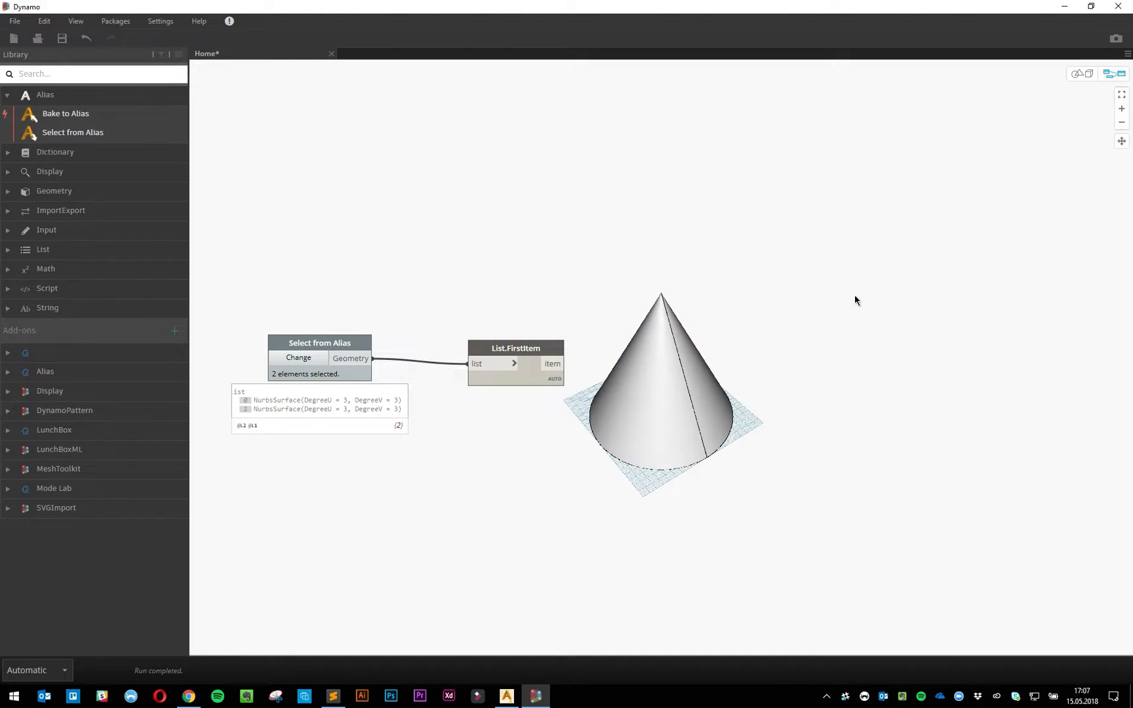
Step: Add a Geometry.Translate node and feed it List.FirstItem's first cone surface
{"action": "right_click", "coordinate": [854, 300]}
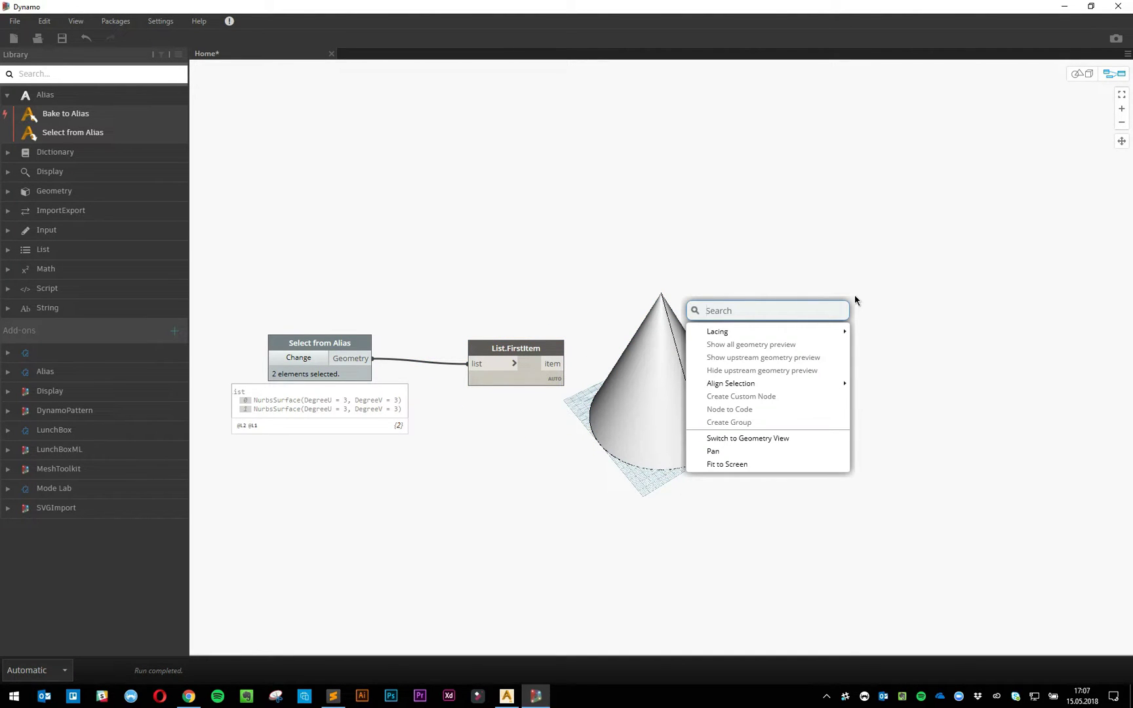
{"action": "type", "text": "tran"}
{"action": "type", "text": "ska"}
{"action": "key", "text": "BackSpace"}
{"action": "key", "text": "BackSpace"}
{"action": "type", "text": "la"}
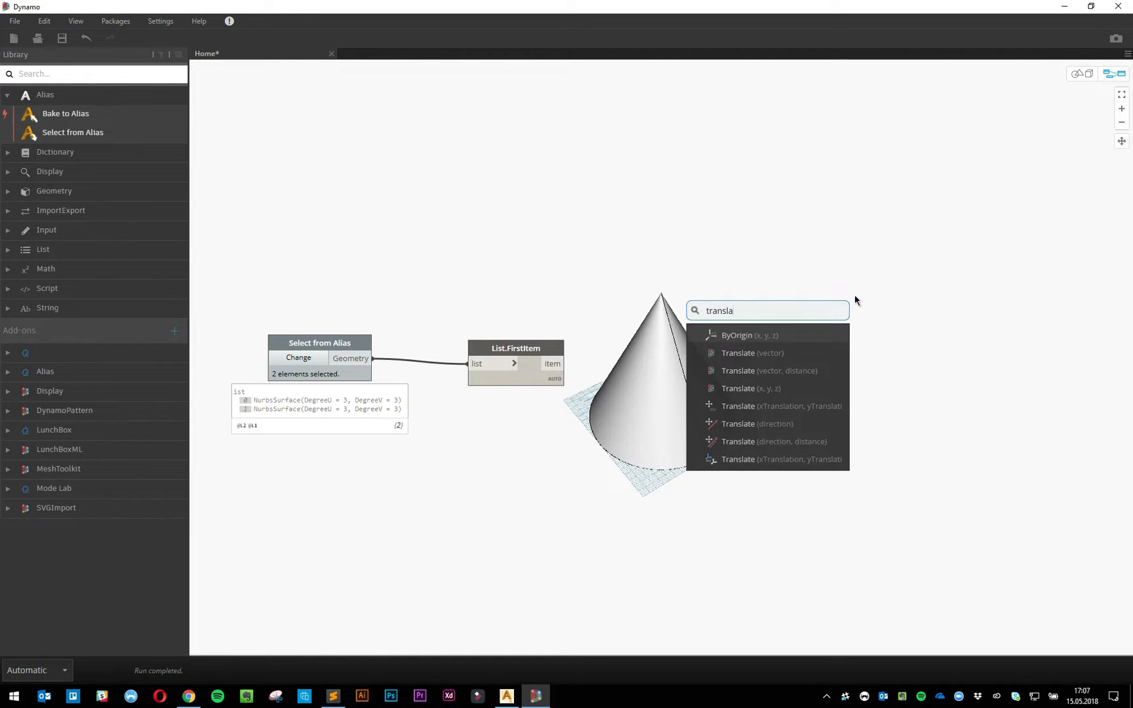
{"action": "left_click", "coordinate": [778, 406]}
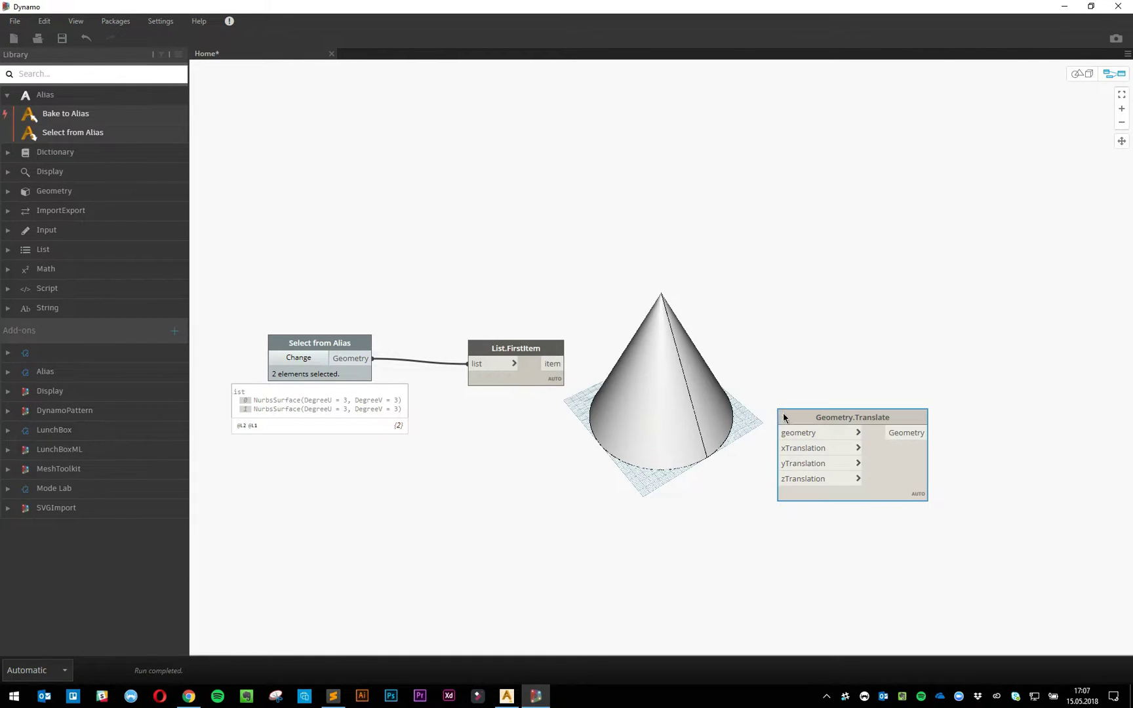
{"action": "left_click_drag", "start_coordinate": [554, 364], "coordinate": [774, 359]}
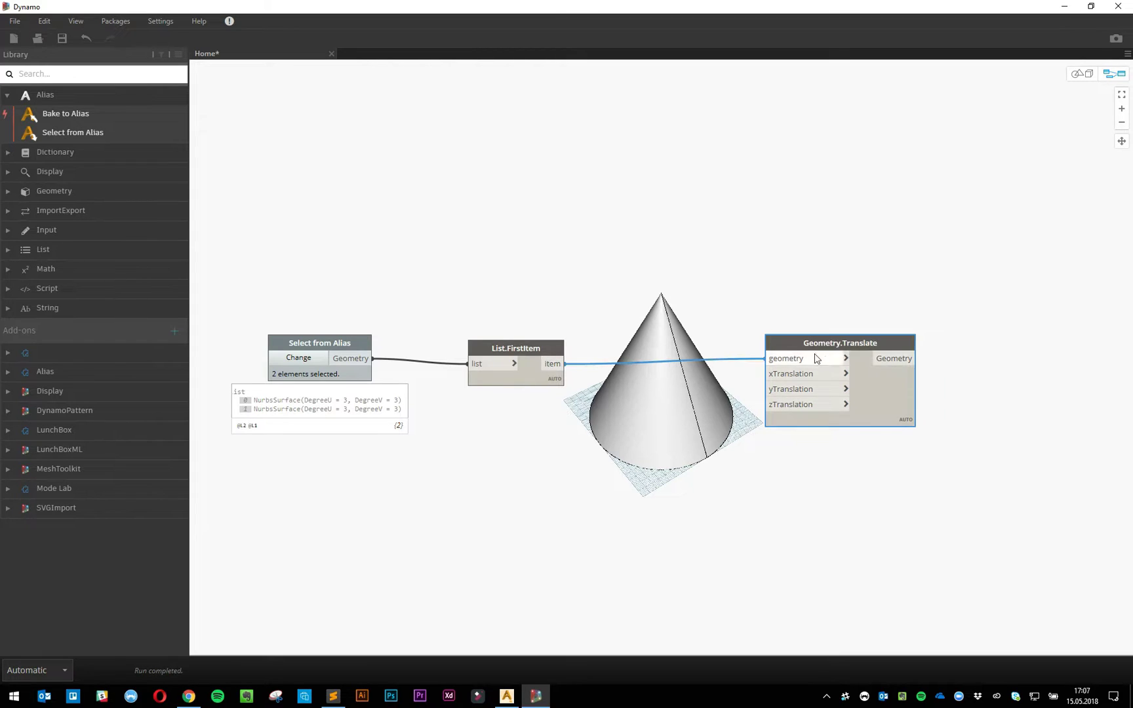
Step: Drive zTranslation with an Integer Slider set to 100, lifting a cone copy, and orbit to view it
{"action": "right_click", "coordinate": [631, 440]}
{"action": "type", "text": "slider"}
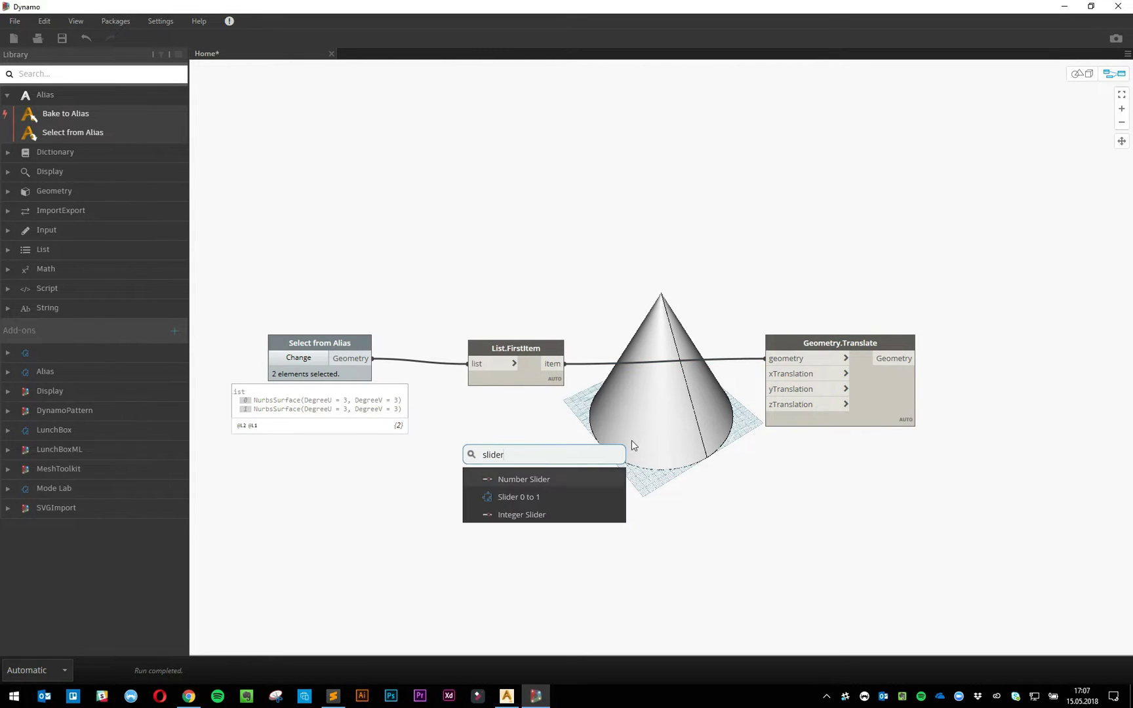
{"action": "left_click", "coordinate": [578, 510]}
{"action": "left_click_drag", "start_coordinate": [749, 538], "coordinate": [767, 405]}
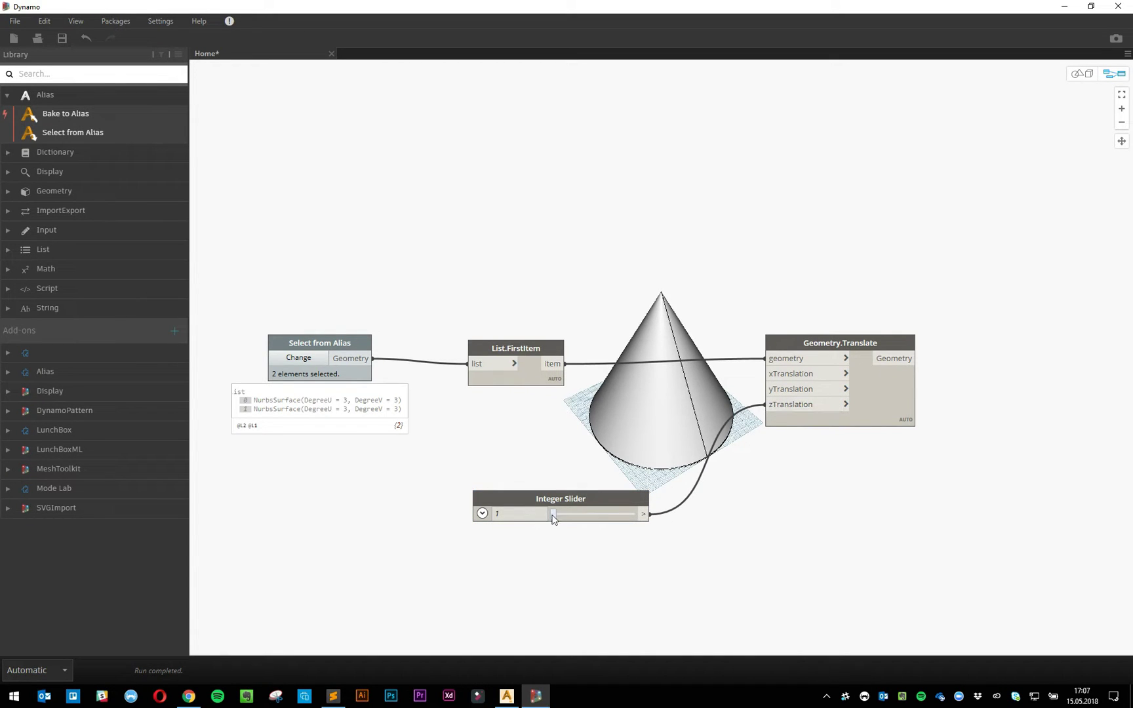
{"action": "left_click_drag", "start_coordinate": [553, 516], "coordinate": [593, 458]}
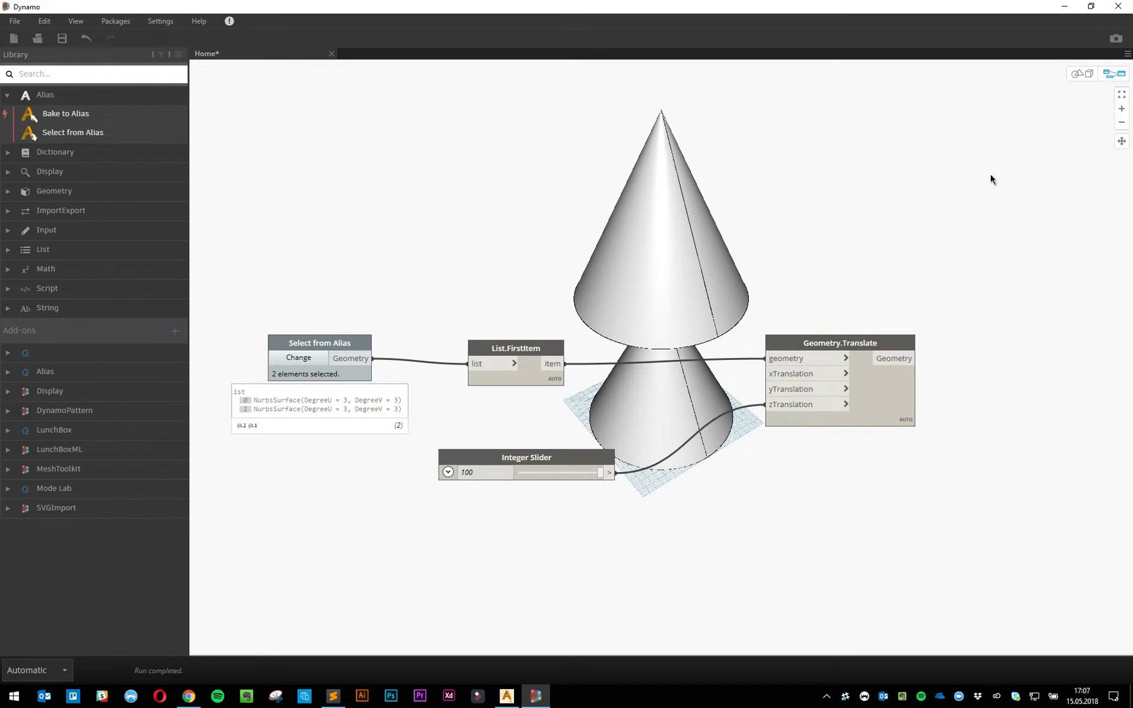
{"action": "left_click", "coordinate": [1082, 73]}
{"action": "right_click_drag", "start_coordinate": [930, 263], "coordinate": [863, 224]}
Step: Delete the Integer Slider with its raised copy and disconnect Geometry.Translate's geometry input
{"action": "left_click", "coordinate": [1112, 73]}
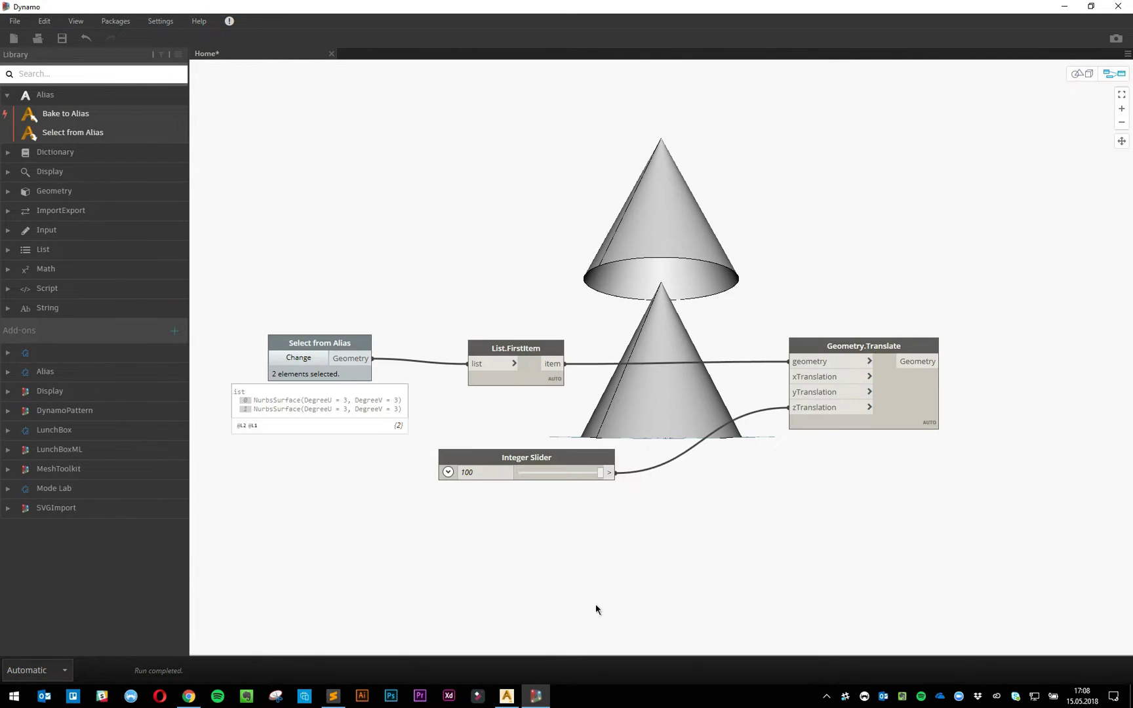
{"action": "left_click", "coordinate": [547, 461]}
{"action": "key", "text": "Delete"}
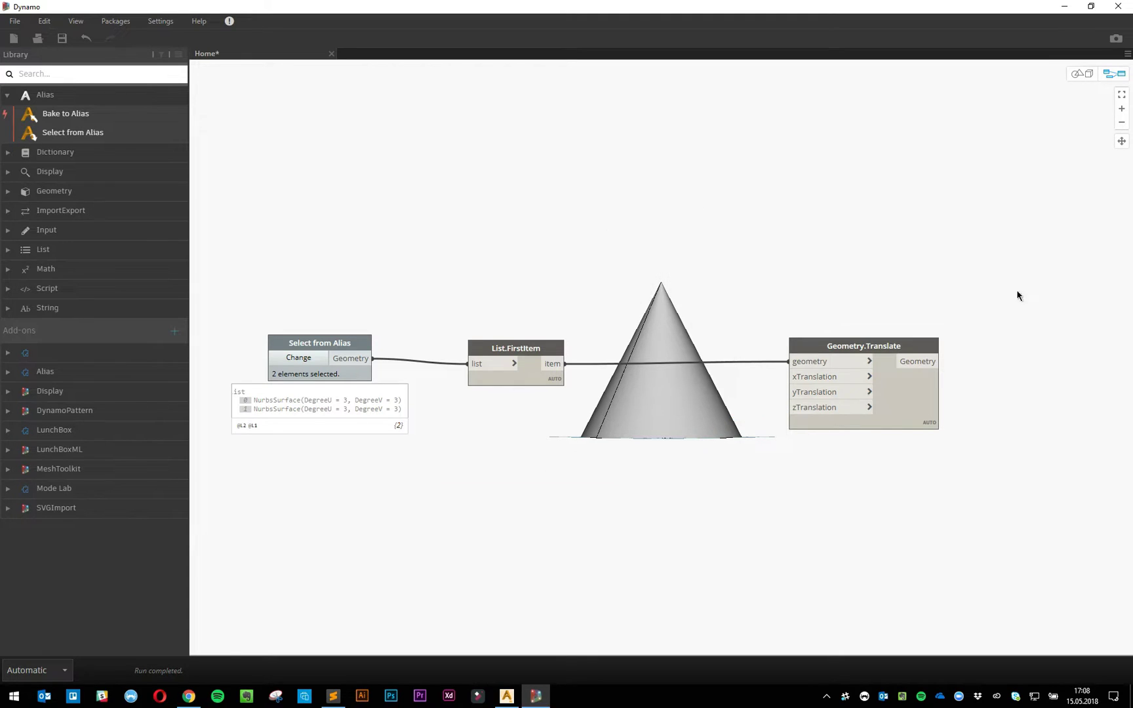
{"action": "left_click_drag", "start_coordinate": [815, 351], "coordinate": [914, 348]}
{"action": "left_click", "coordinate": [918, 360]}
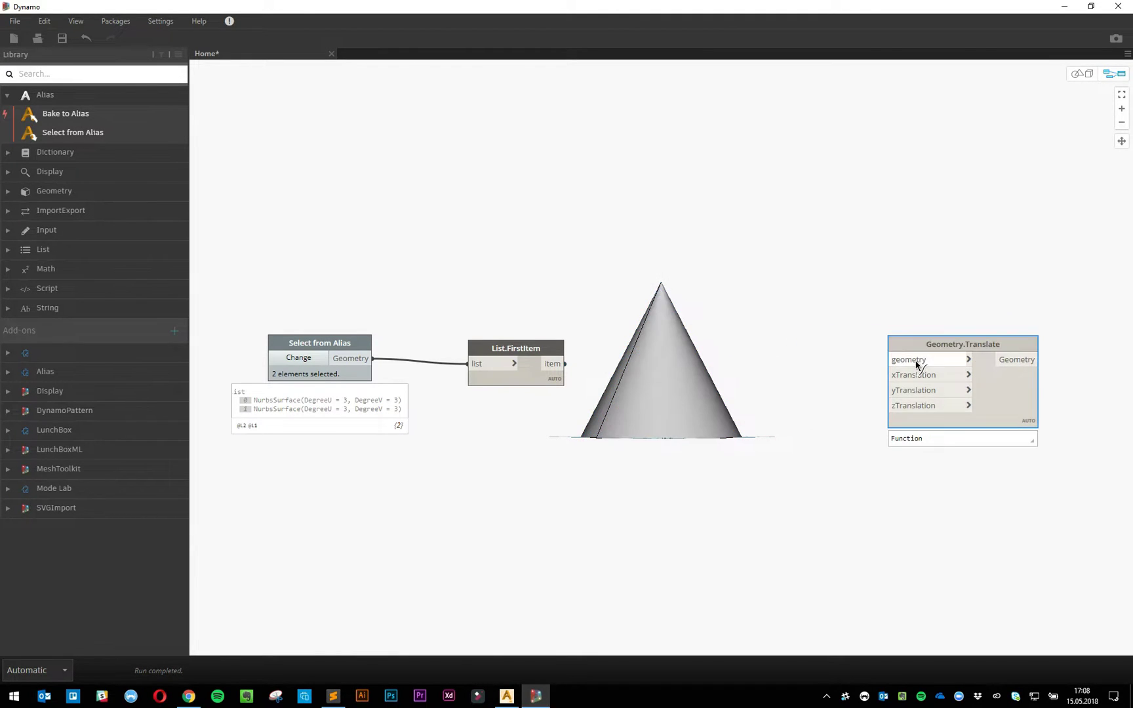
{"action": "left_click", "coordinate": [781, 369]}
{"action": "left_click_drag", "start_coordinate": [512, 354], "coordinate": [490, 350]}
{"action": "left_click", "coordinate": [668, 481]}
Step: Add a Geometry.BoundingBox node fed by List.FirstItem's surface and rearrange the nodes
{"action": "right_click", "coordinate": [668, 483]}
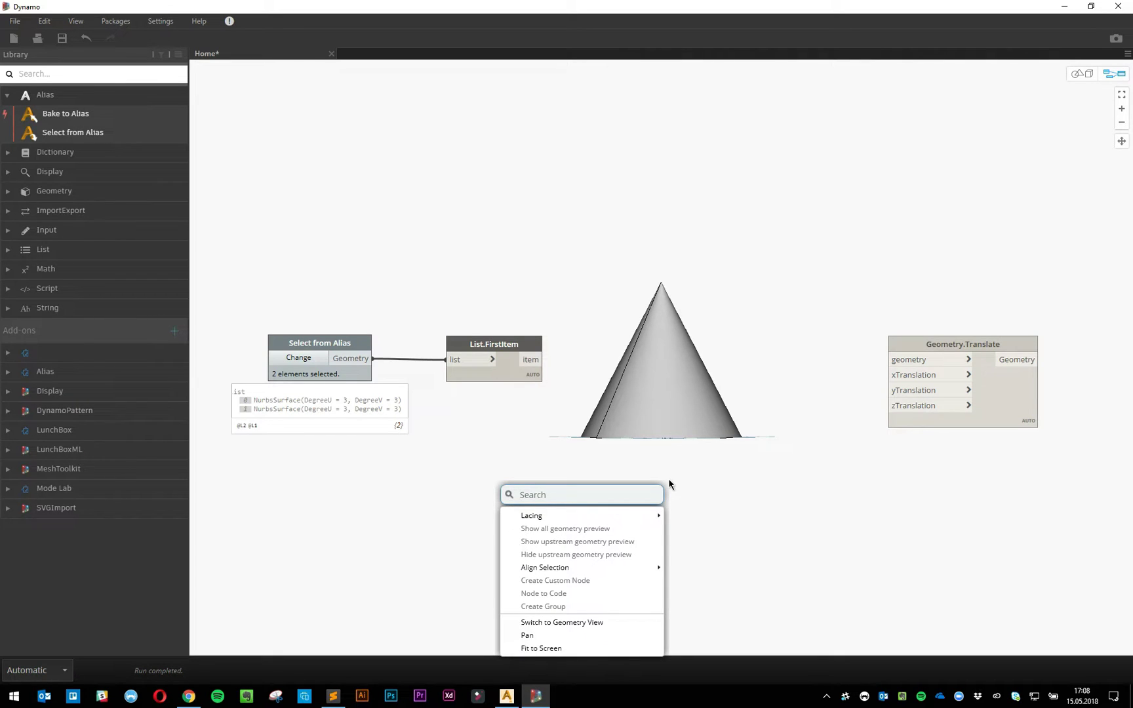
{"action": "type", "text": "bounding"}
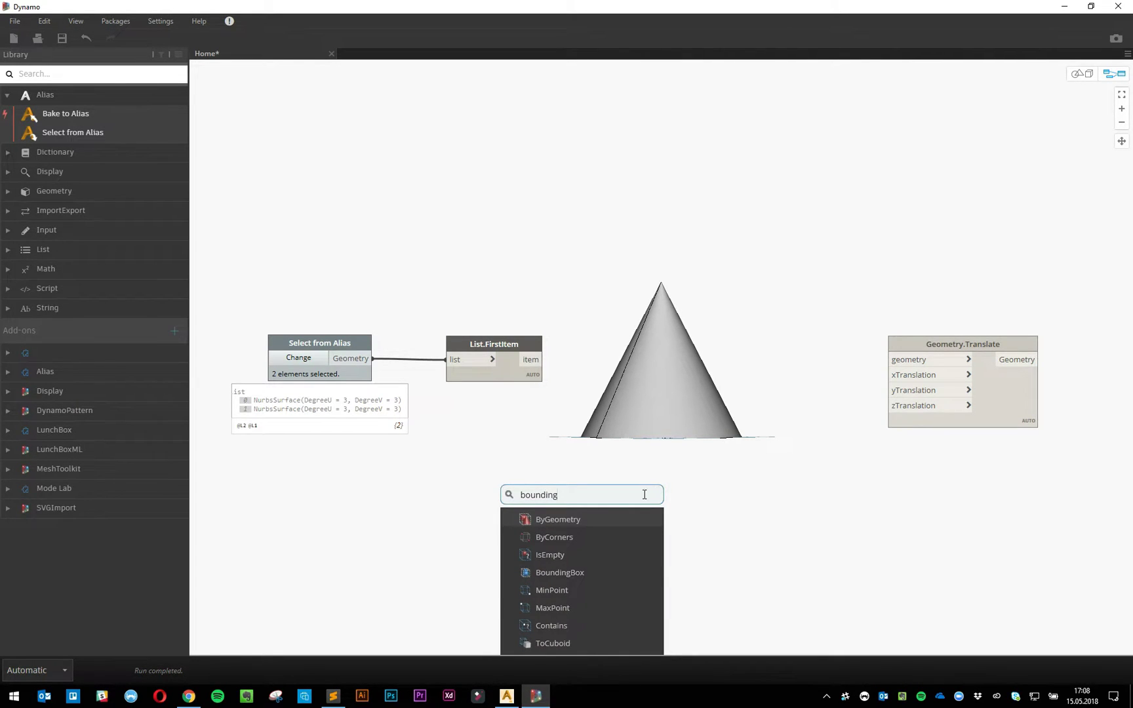
{"action": "left_click", "coordinate": [592, 578]}
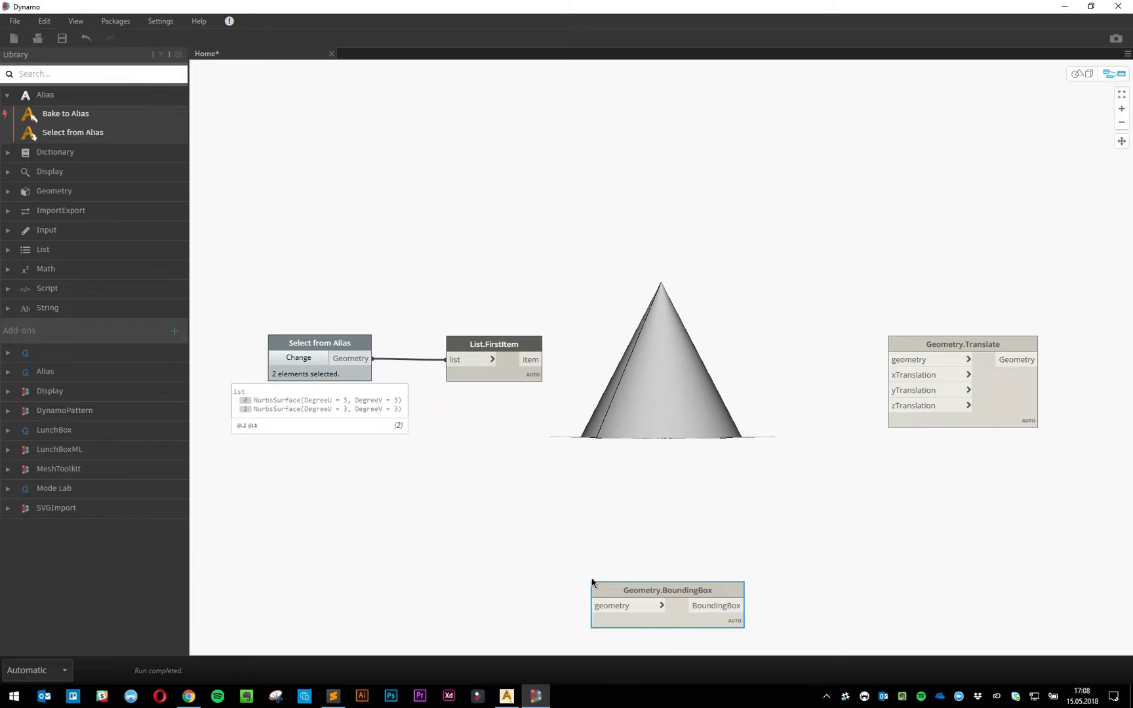
{"action": "left_click_drag", "start_coordinate": [600, 582], "coordinate": [605, 380]}
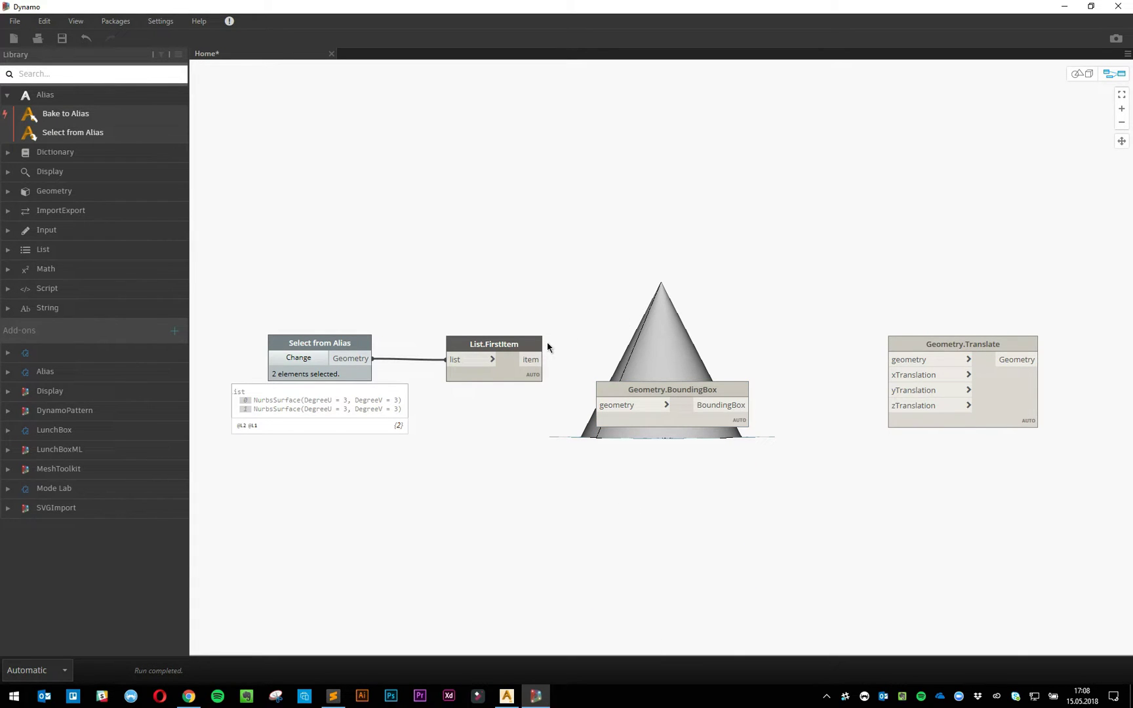
{"action": "left_click", "coordinate": [542, 359]}
{"action": "left_click", "coordinate": [597, 404]}
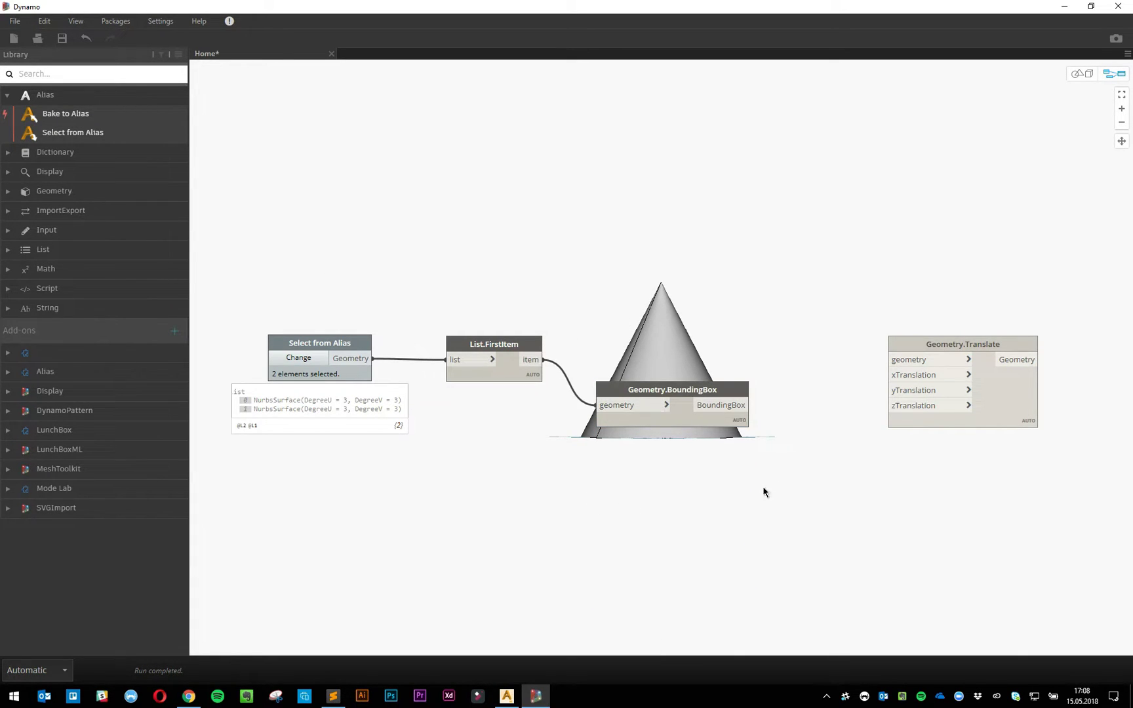
{"action": "middle_click_drag", "start_coordinate": [664, 507], "coordinate": [538, 490]}
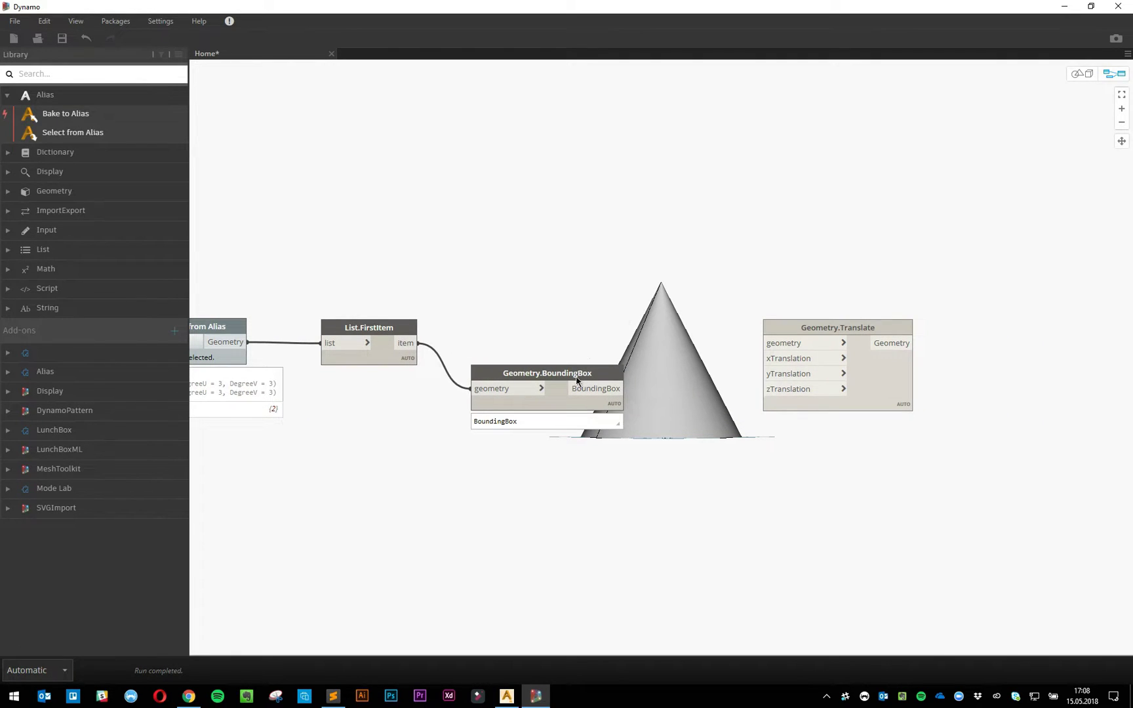
{"action": "left_click_drag", "start_coordinate": [577, 379], "coordinate": [587, 336]}
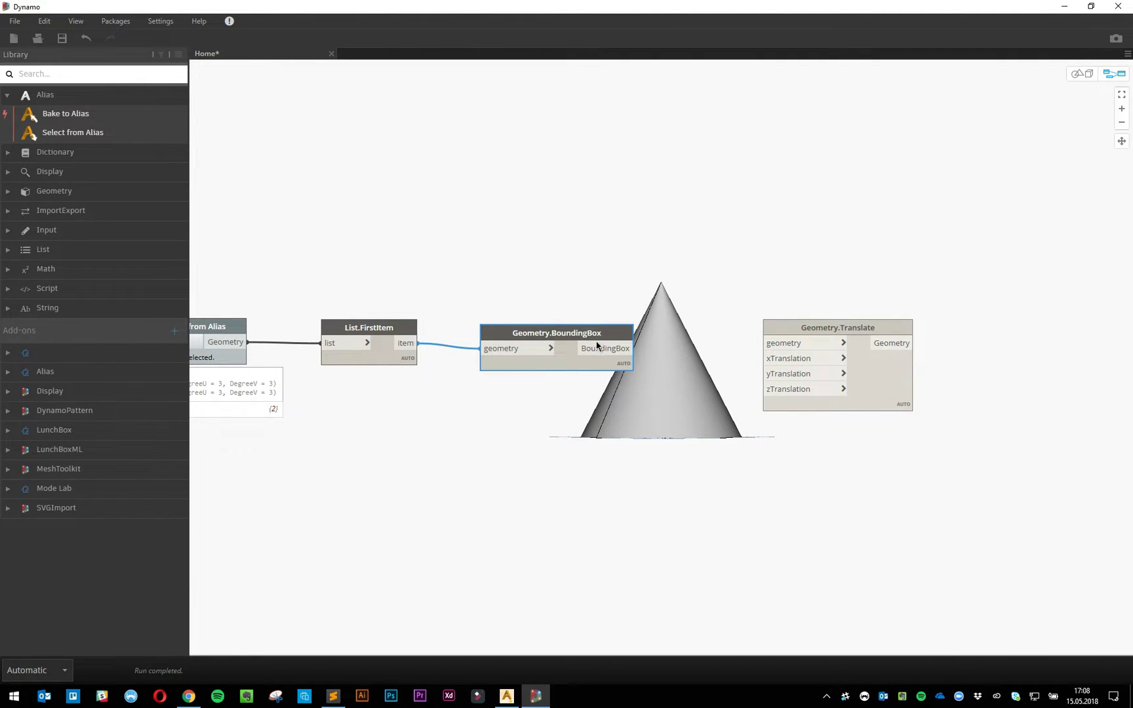
{"action": "left_click_drag", "start_coordinate": [818, 325], "coordinate": [842, 333]}
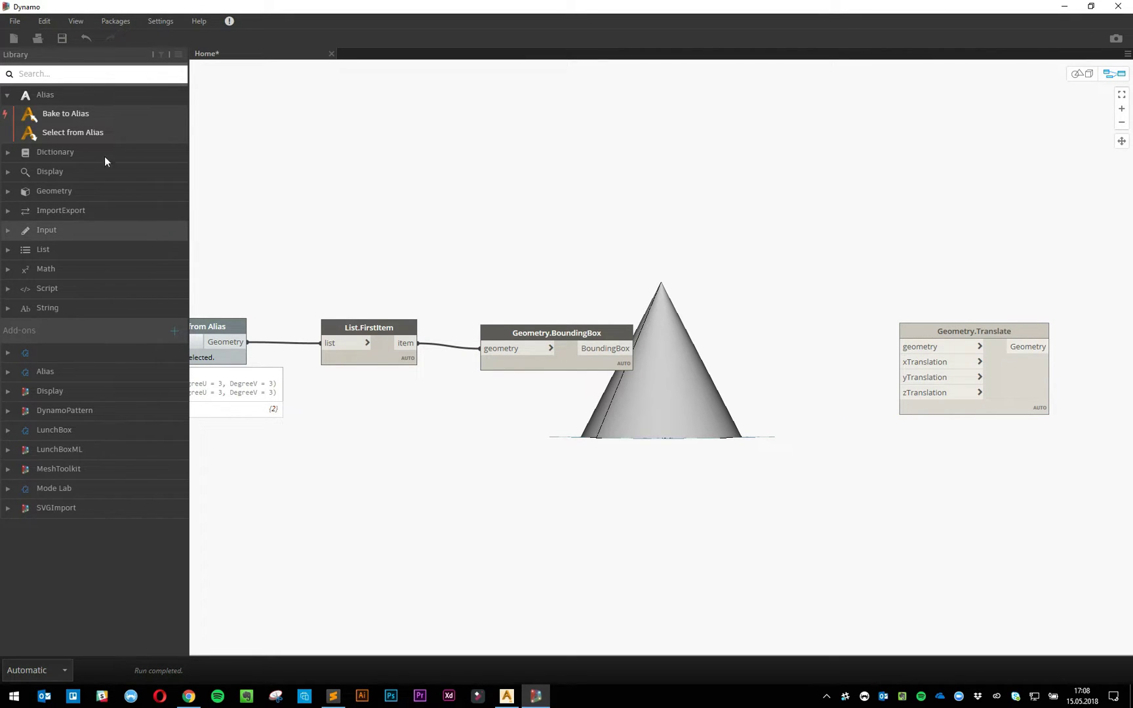
Step: Add BoundingBox.MaxPoint and BoundingBox.MinPoint from Geometry > Abstract > BoundingBox and wire the bounding box into them
{"action": "left_click", "coordinate": [41, 190]}
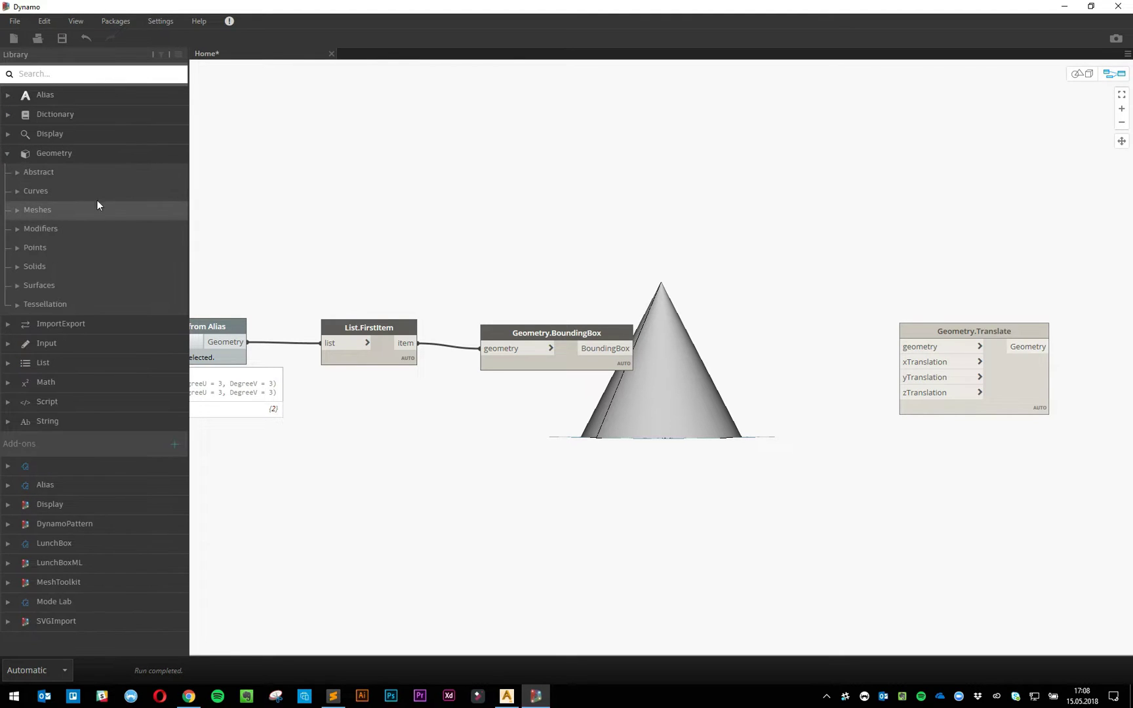
{"action": "left_click", "coordinate": [61, 174]}
{"action": "left_click", "coordinate": [57, 192]}
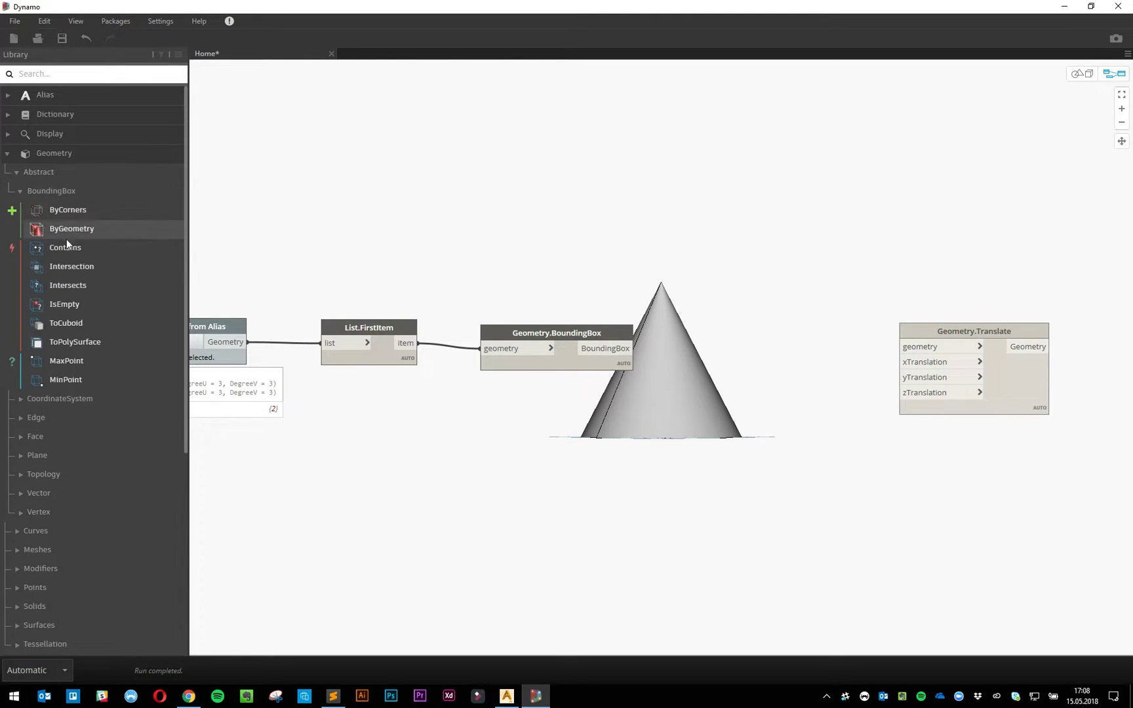
{"action": "left_click", "coordinate": [68, 358]}
{"action": "left_click", "coordinate": [82, 380]}
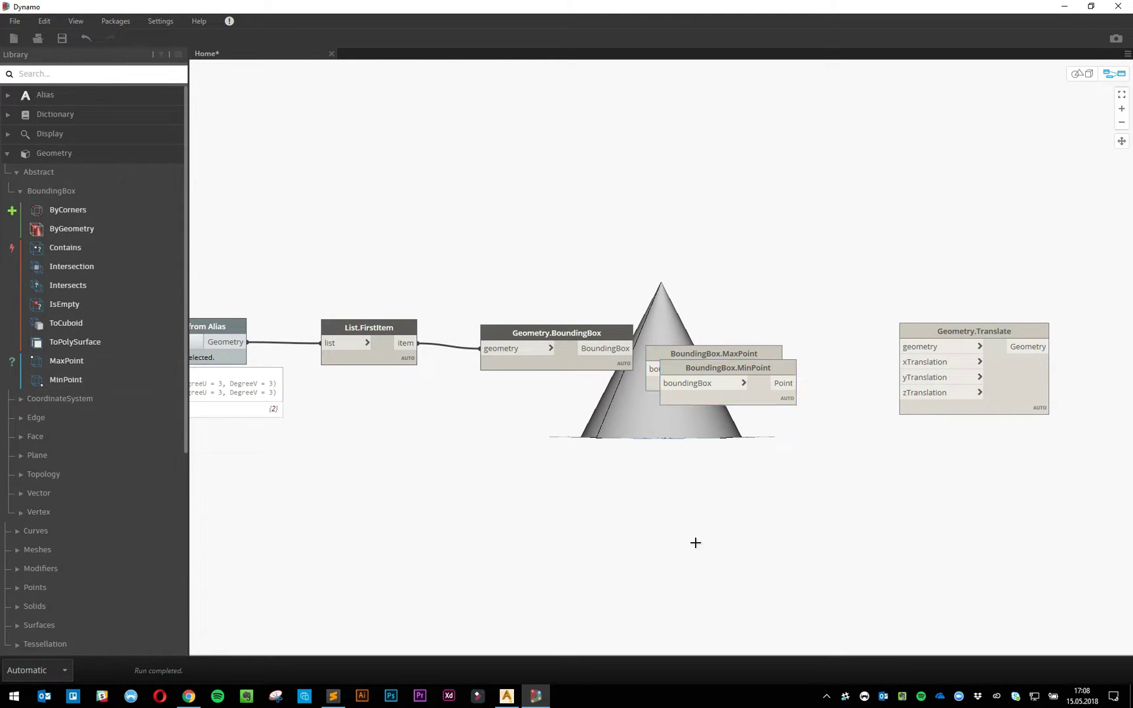
{"action": "mouse_move", "coordinate": [700, 373]}
{"action": "left_mouse_down"}
{"action": "mouse_move", "coordinate": [712, 469]}
{"action": "mouse_move", "coordinate": [707, 303]}
{"action": "mouse_move", "coordinate": [619, 352]}
{"action": "mouse_move", "coordinate": [701, 475]}
{"action": "mouse_move", "coordinate": [675, 480]}
{"action": "mouse_move", "coordinate": [743, 410]}
{"action": "left_mouse_up"}
Step: View the cone's corner points from above and move Geometry.Translate to the lower right
{"action": "left_click", "coordinate": [1077, 74]}
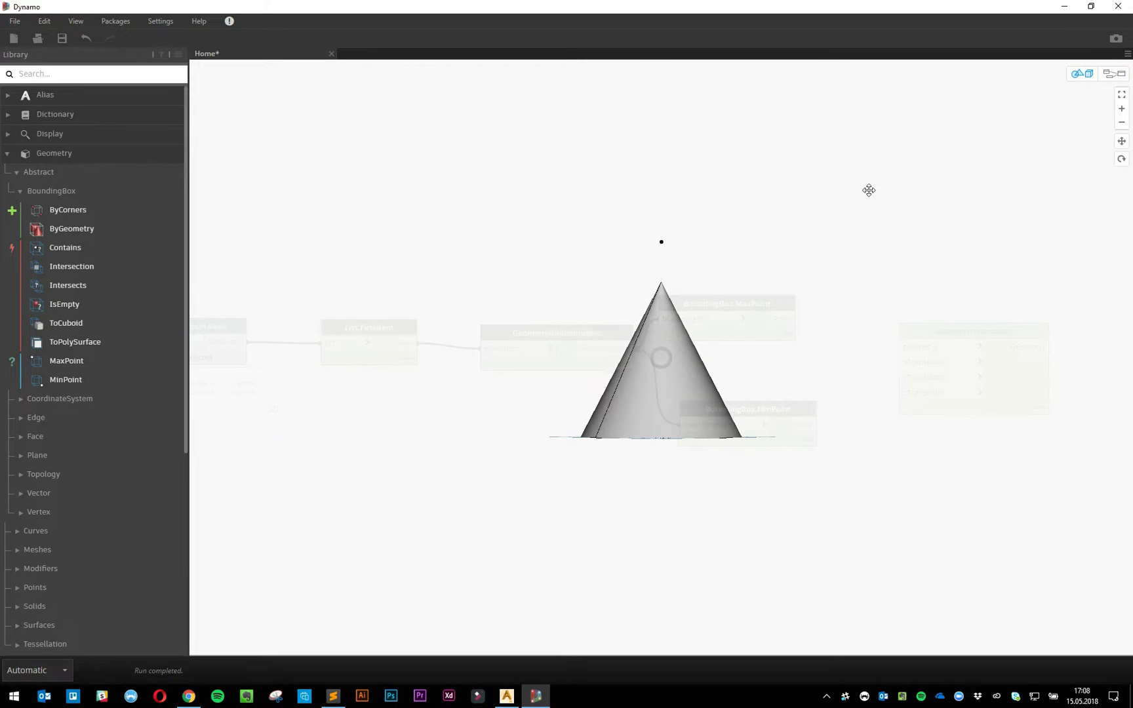
{"action": "right_click_drag", "start_coordinate": [860, 191], "coordinate": [599, 286]}
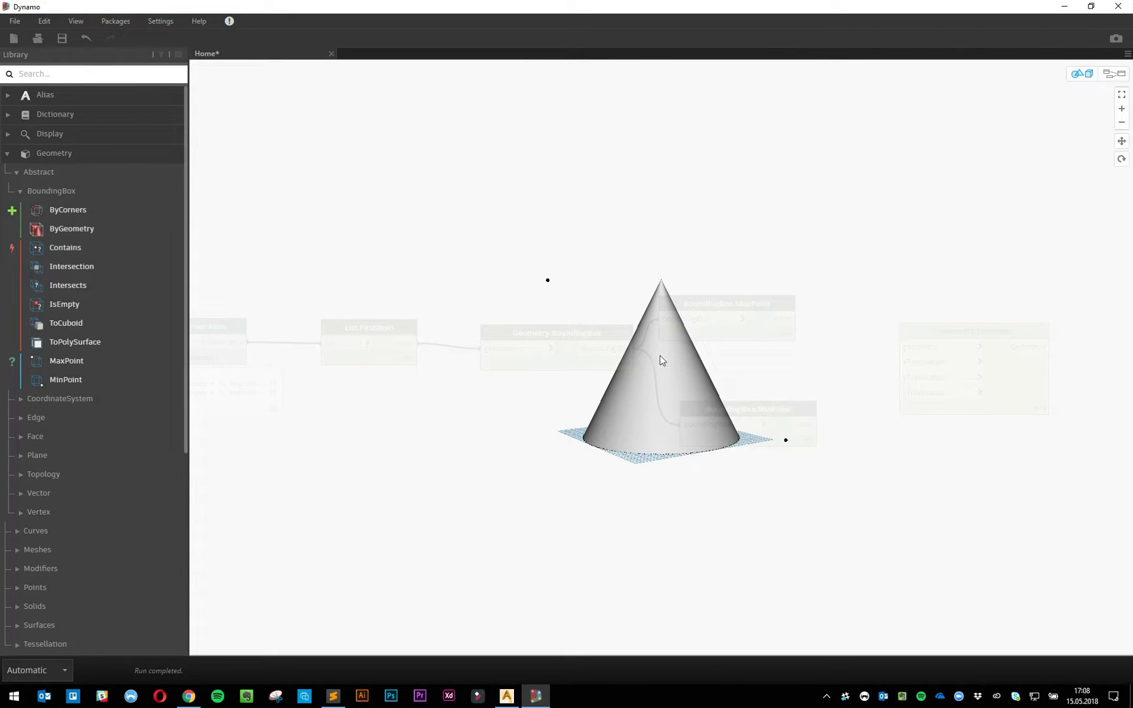
{"action": "left_click", "coordinate": [1113, 74]}
{"action": "middle_click_drag", "start_coordinate": [961, 139], "coordinate": [604, 175]}
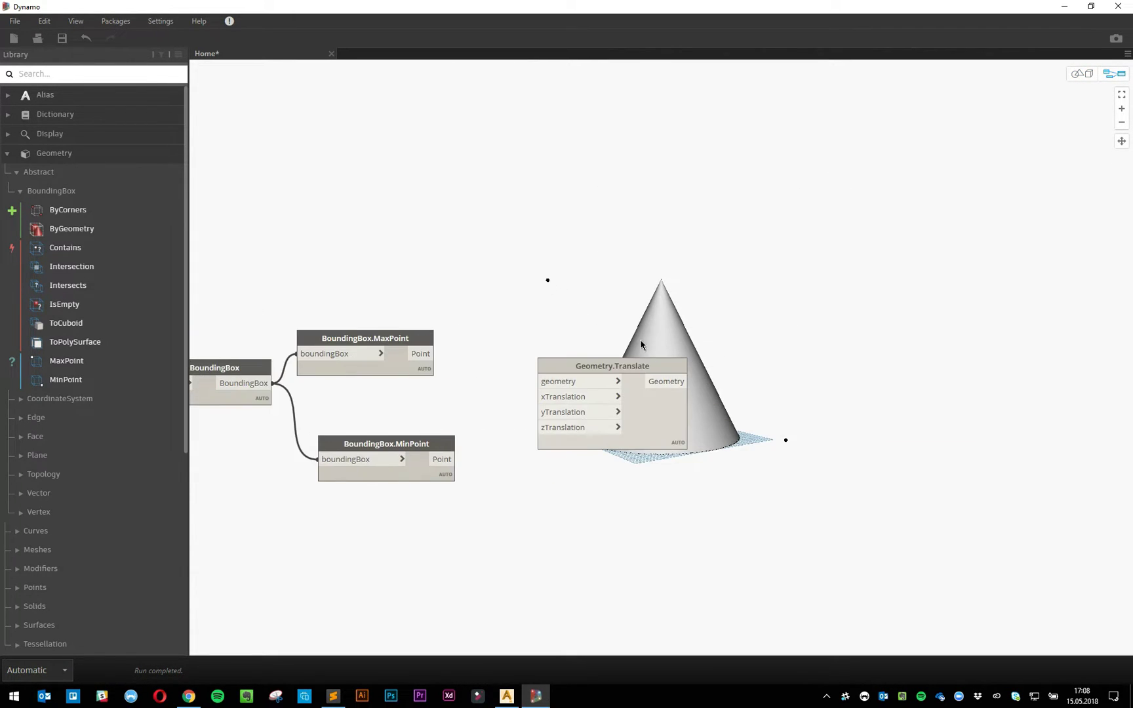
{"action": "left_click", "coordinate": [637, 365]}
{"action": "left_click_drag", "start_coordinate": [682, 410], "coordinate": [996, 545]}
{"action": "left_click", "coordinate": [817, 316]}
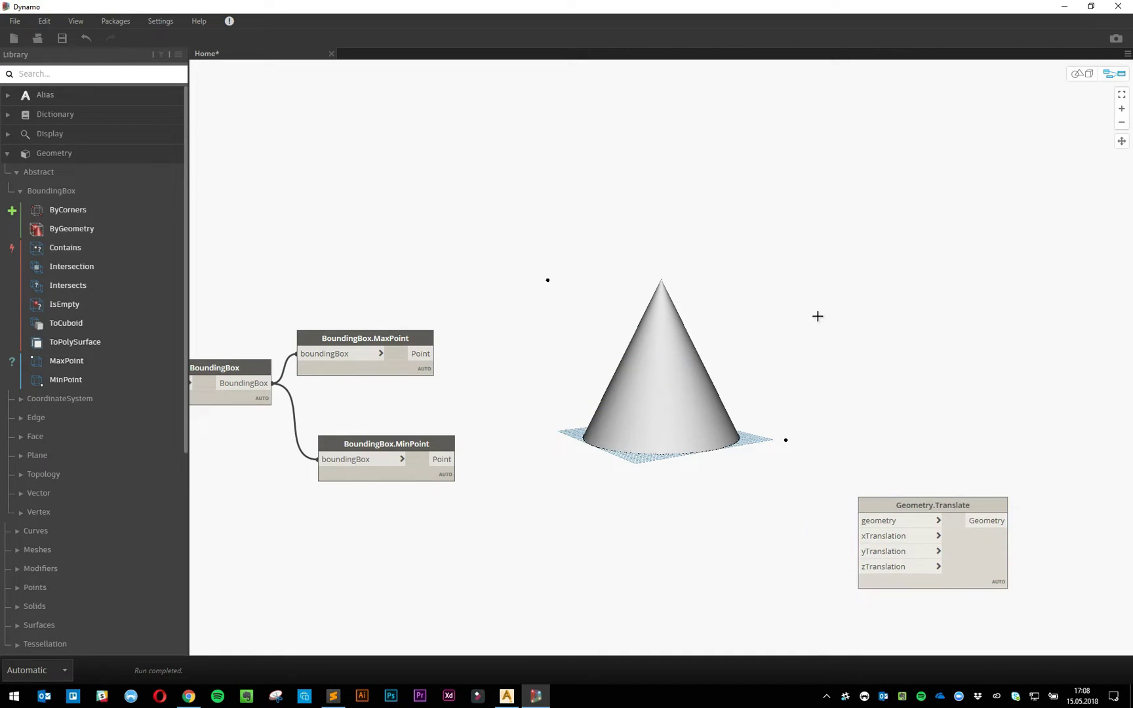
Step: Add two Point.Z nodes reading the Z of the bounding box's maximum and minimum points
{"action": "right_click", "coordinate": [608, 357]}
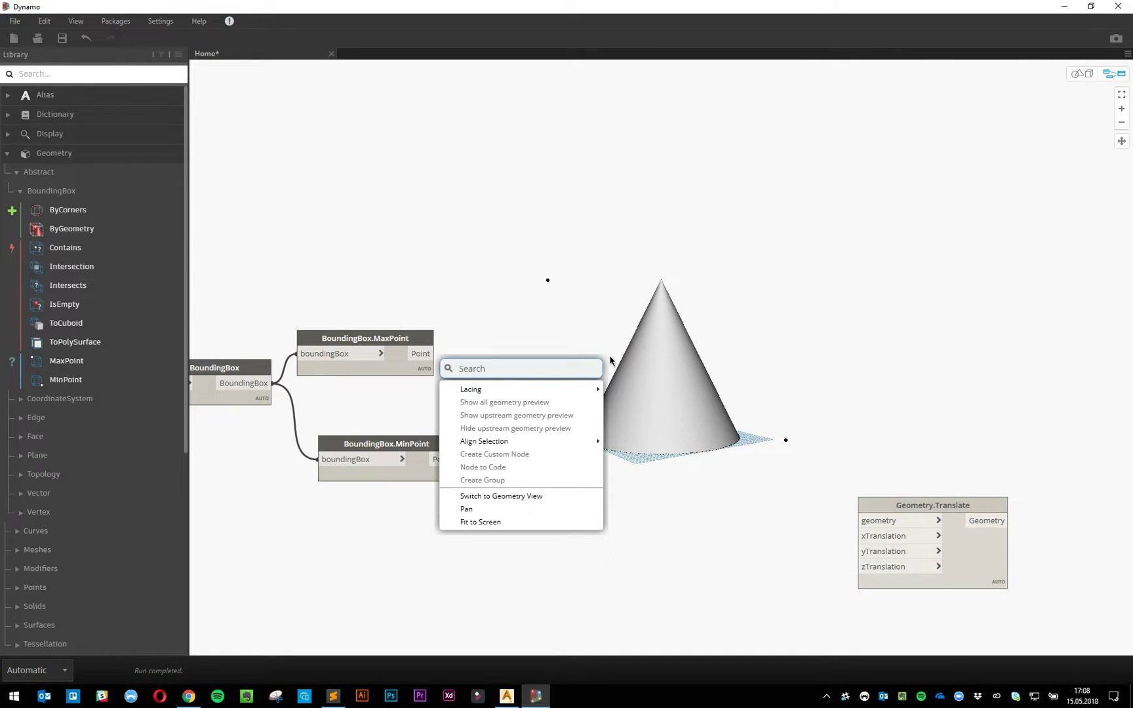
{"action": "type", "text": "z"}
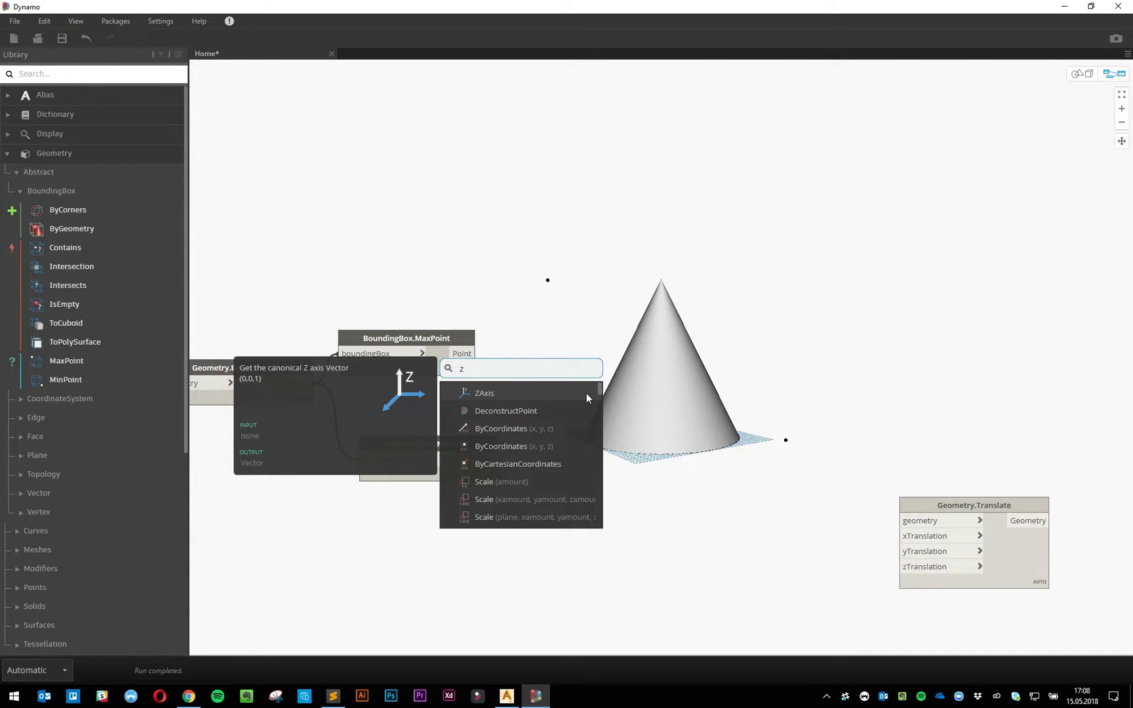
{"action": "type", "text": " point"}
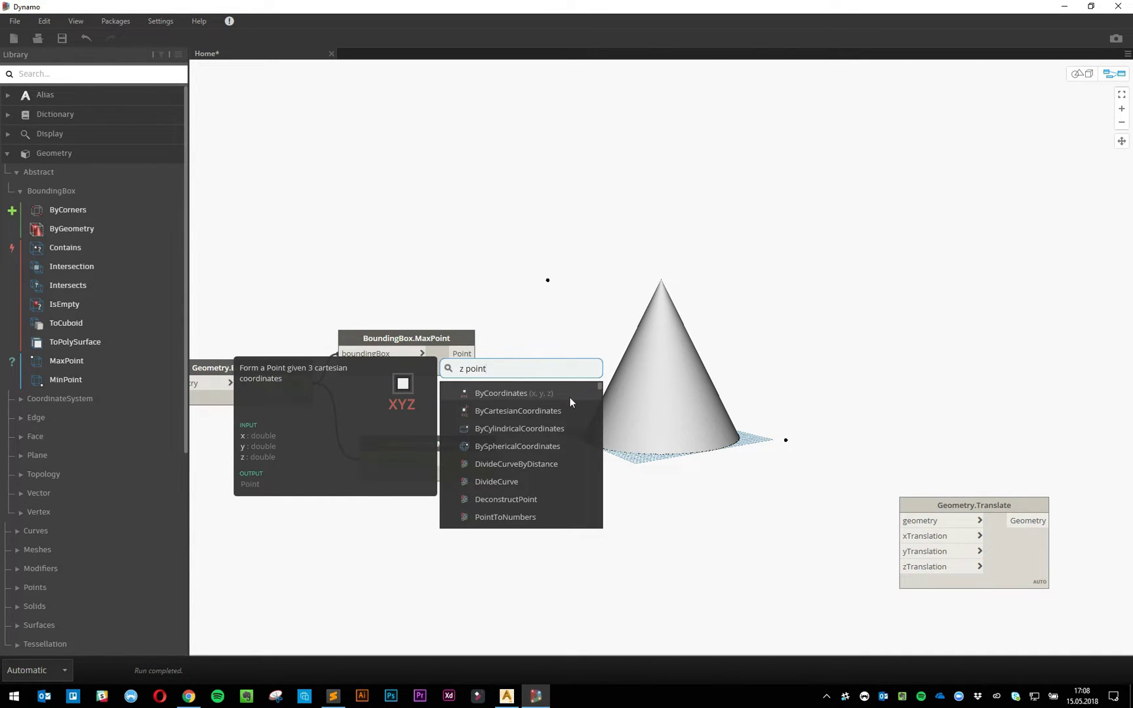
{"action": "key", "text": "BackSpace"}
{"action": "key", "text": "BackSpace"}
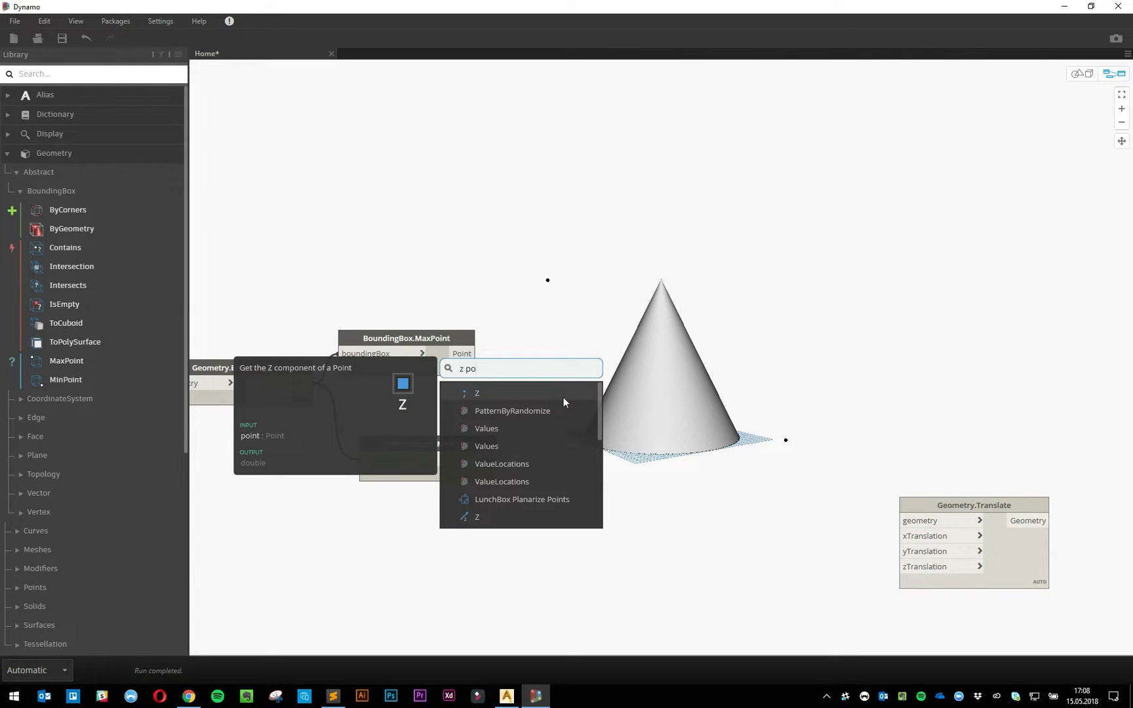
{"action": "left_click", "coordinate": [564, 398]}
{"action": "left_click_drag", "start_coordinate": [606, 410], "coordinate": [631, 331]}
{"action": "key", "text": "ctrl+c"}
{"action": "key", "text": "ctrl+v"}
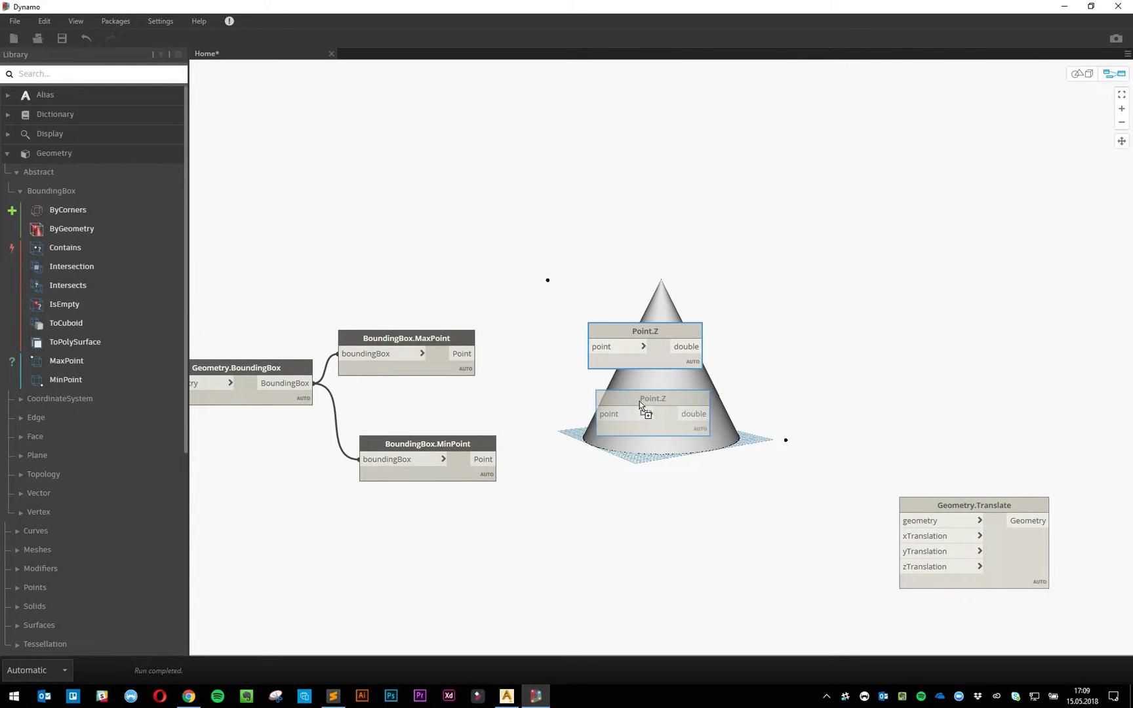
{"action": "left_click", "coordinate": [474, 354]}
{"action": "left_click", "coordinate": [601, 349]}
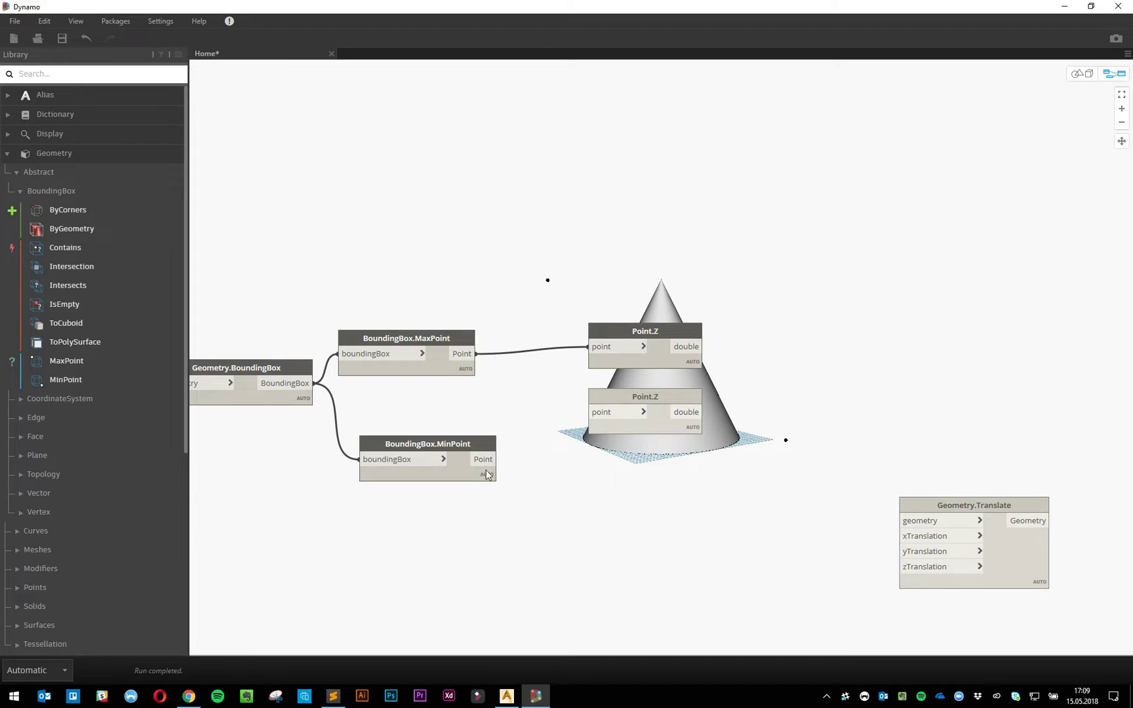
{"action": "left_click", "coordinate": [491, 459]}
{"action": "left_click", "coordinate": [602, 413]}
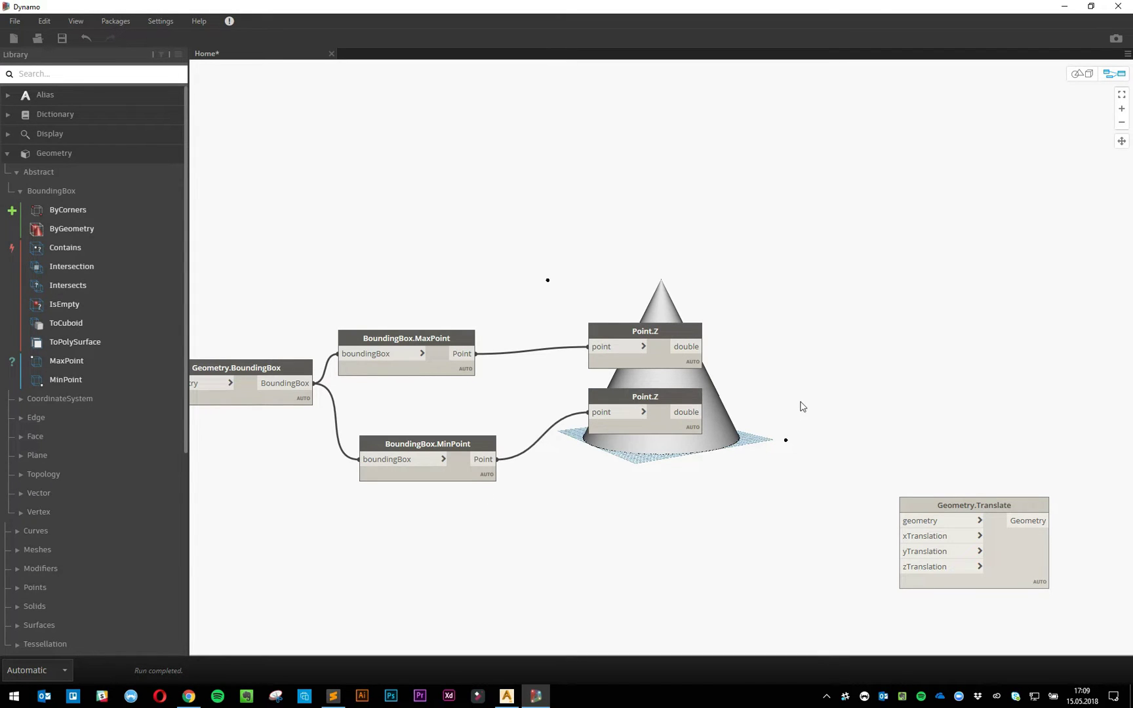
Step: Add a '-' node taking the upper Point.Z as x and the lower as y, giving 100
{"action": "middle_click_drag", "start_coordinate": [791, 401], "coordinate": [682, 397]}
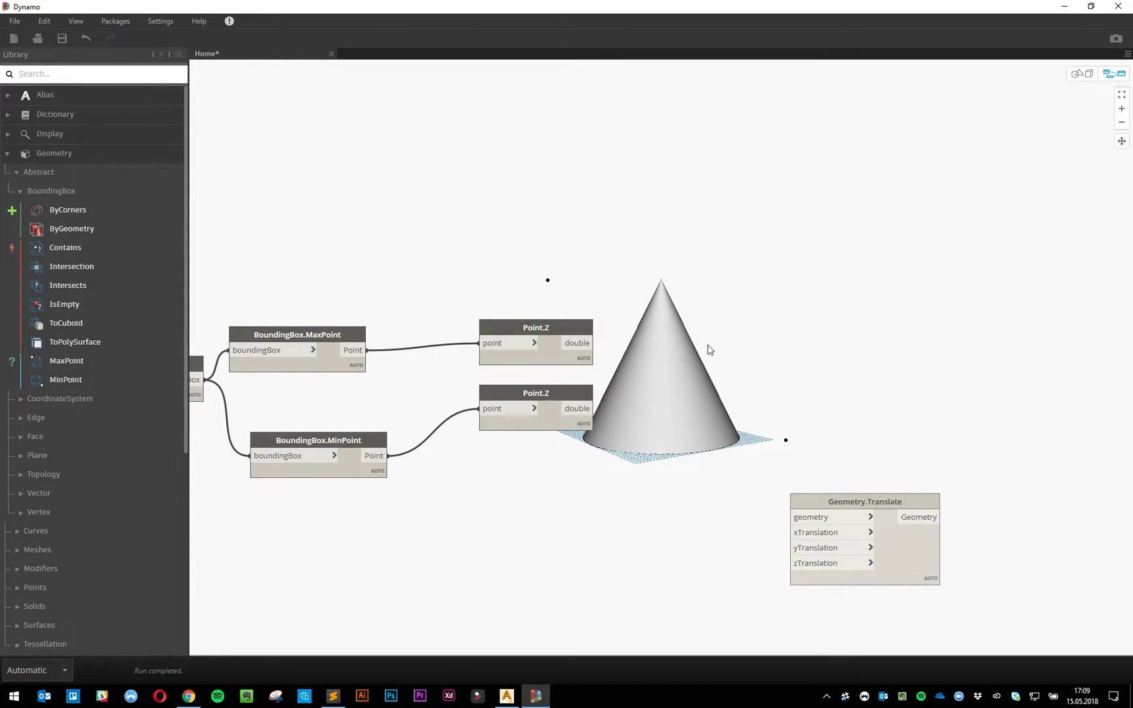
{"action": "right_click", "coordinate": [707, 349]}
{"action": "type", "text": "-"}
{"action": "key", "text": "Return"}
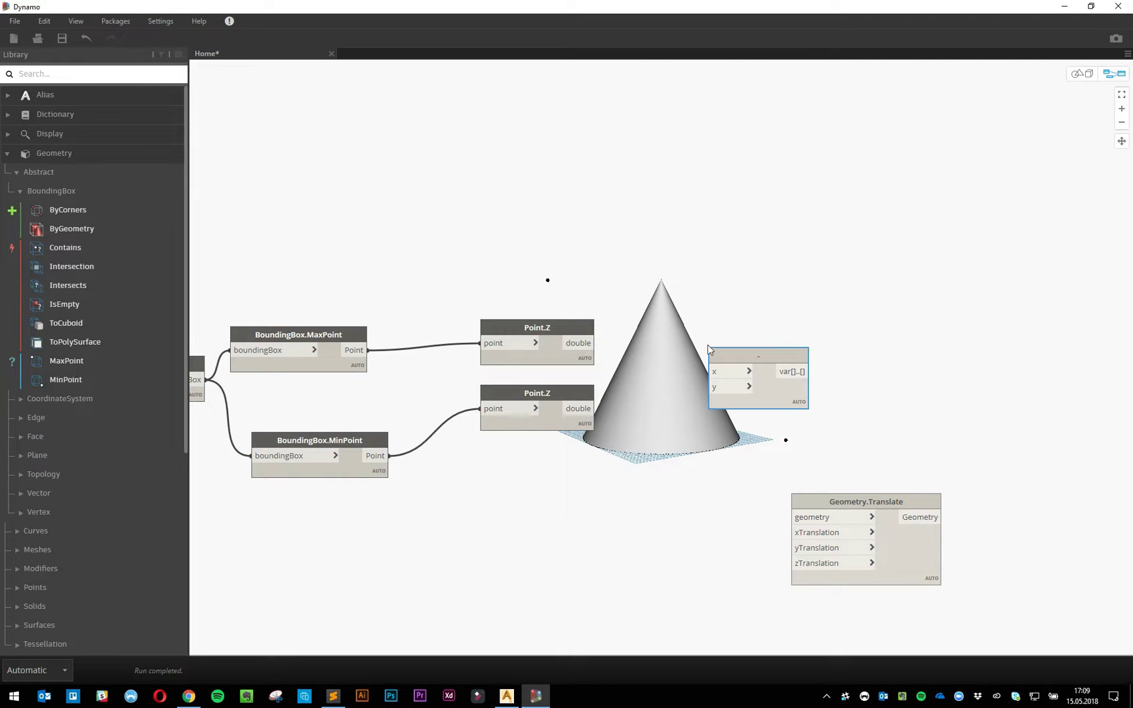
{"action": "left_click", "coordinate": [594, 343]}
{"action": "left_click", "coordinate": [711, 372]}
{"action": "left_click", "coordinate": [594, 408]}
{"action": "left_click", "coordinate": [711, 386]}
{"action": "left_click_drag", "start_coordinate": [753, 383], "coordinate": [697, 365]}
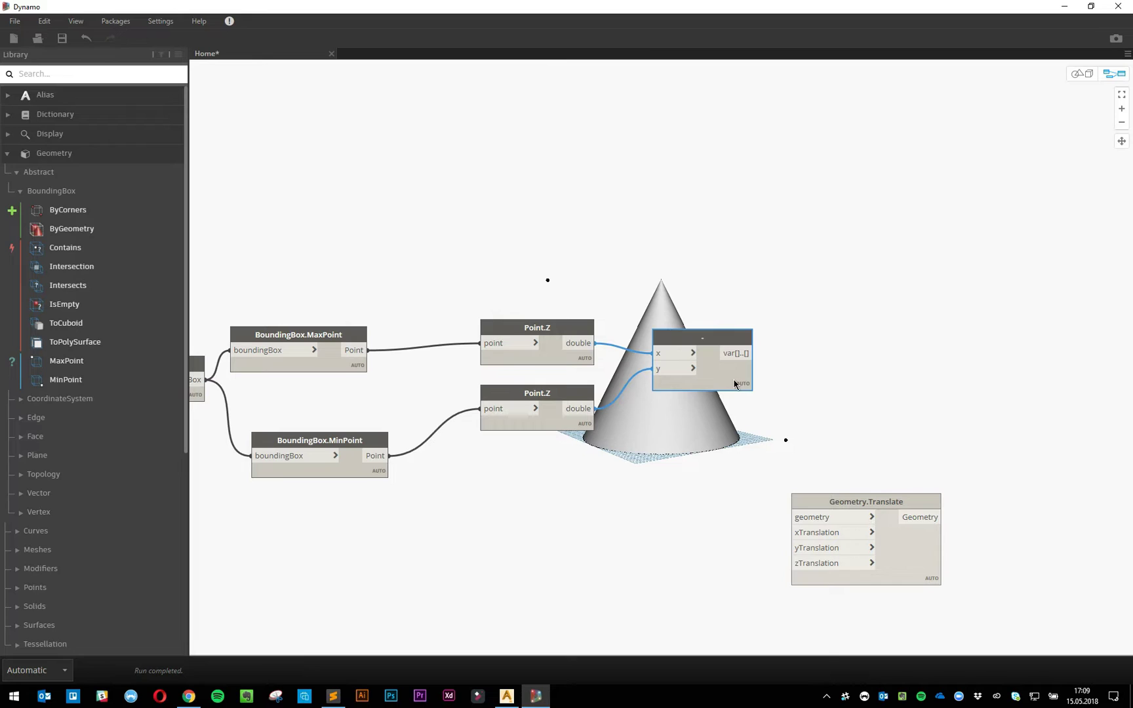
{"action": "mouse_move", "coordinate": [735, 383]}
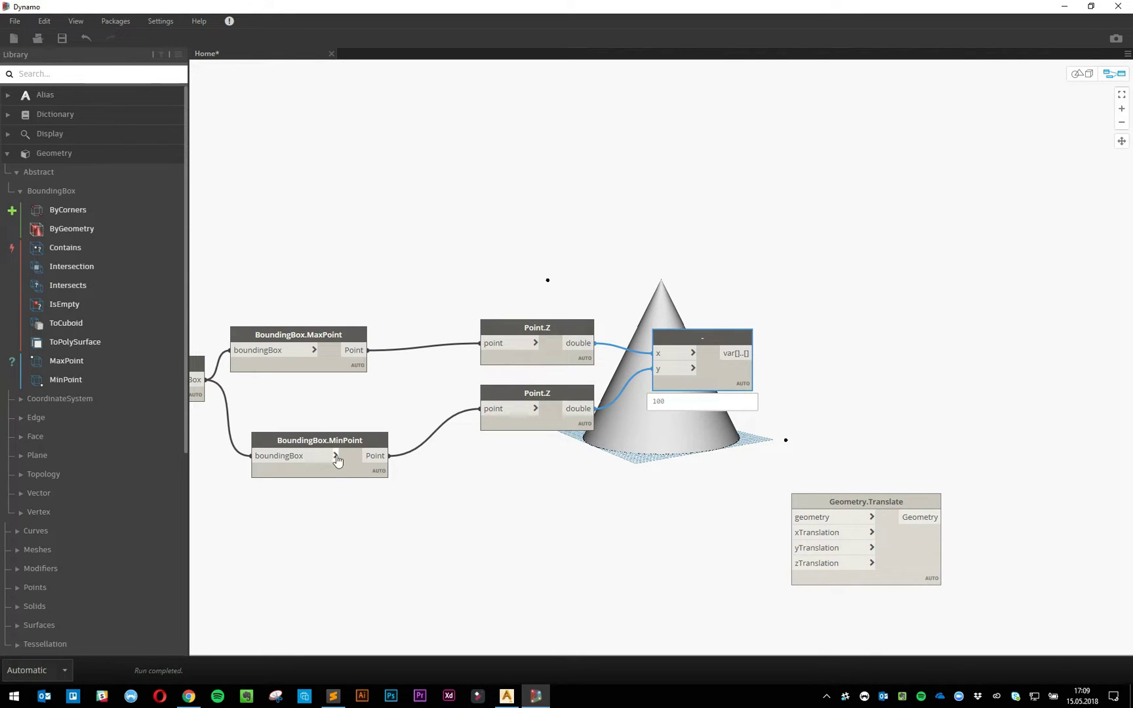
{"action": "left_click_drag", "start_coordinate": [334, 435], "coordinate": [327, 405]}
{"action": "middle_click_drag", "start_coordinate": [504, 545], "coordinate": [344, 523]}
{"action": "right_click", "coordinate": [747, 310]}
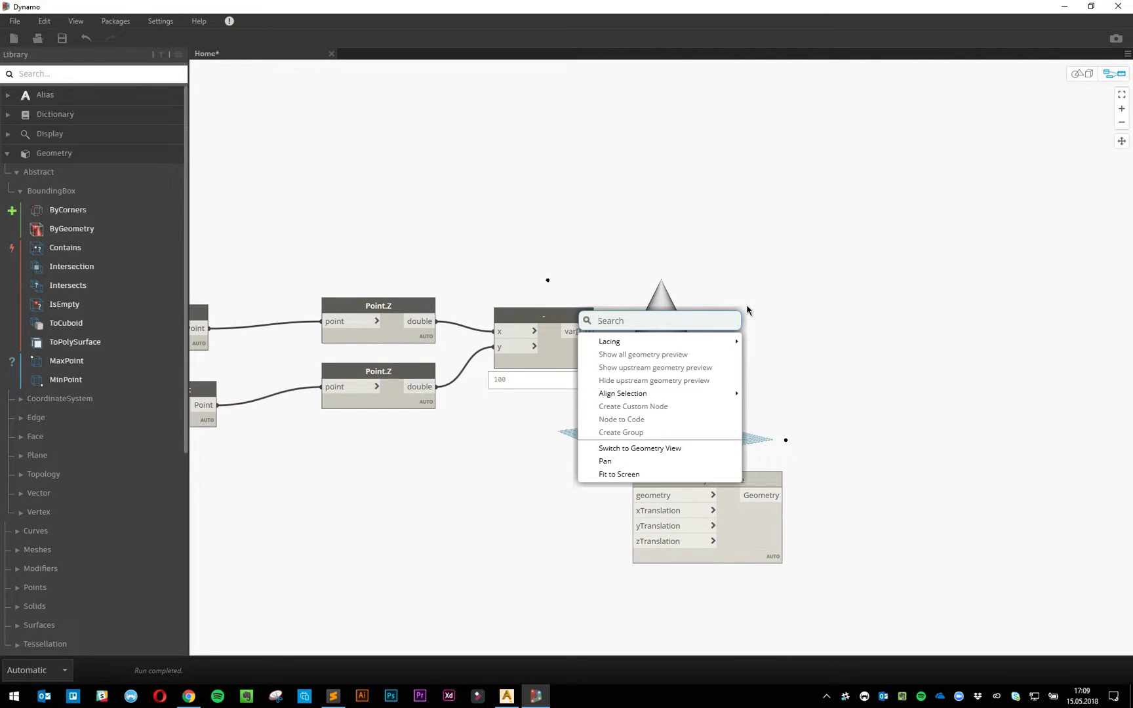
Step: Feed the subtraction result into a new Math.Abs node
{"action": "type", "text": "abs"}
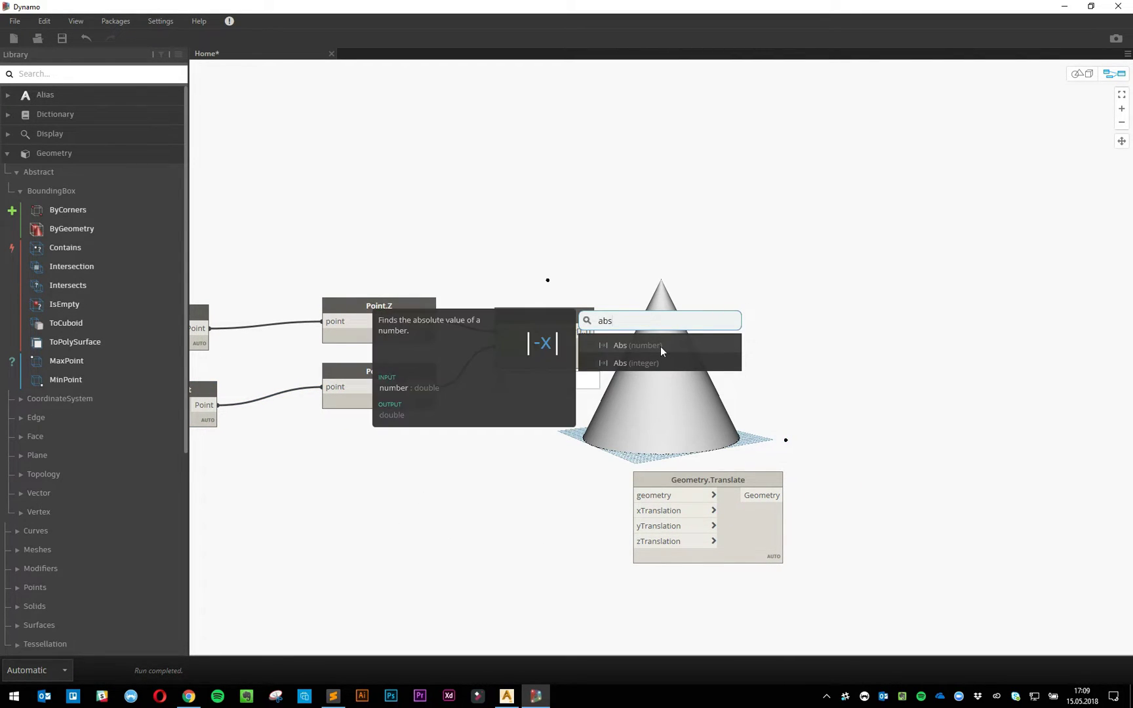
{"action": "left_click", "coordinate": [660, 346]}
{"action": "left_click_drag", "start_coordinate": [667, 354], "coordinate": [658, 311]}
{"action": "left_click", "coordinate": [596, 331]}
{"action": "left_click", "coordinate": [650, 333]}
{"action": "left_click_drag", "start_coordinate": [743, 311], "coordinate": [737, 314]}
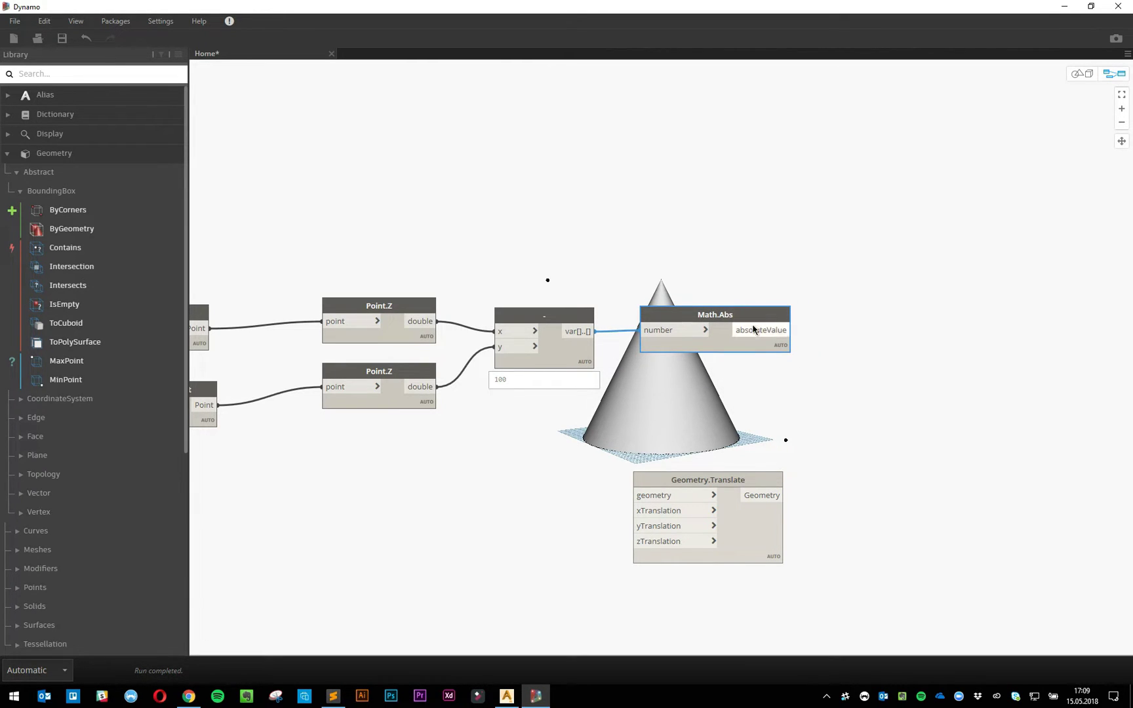
{"action": "left_click", "coordinate": [861, 388]}
{"action": "left_click_drag", "start_coordinate": [741, 480], "coordinate": [959, 467]}
{"action": "middle_click_drag", "start_coordinate": [966, 425], "coordinate": [822, 416]}
{"action": "left_click_drag", "start_coordinate": [780, 464], "coordinate": [954, 460]}
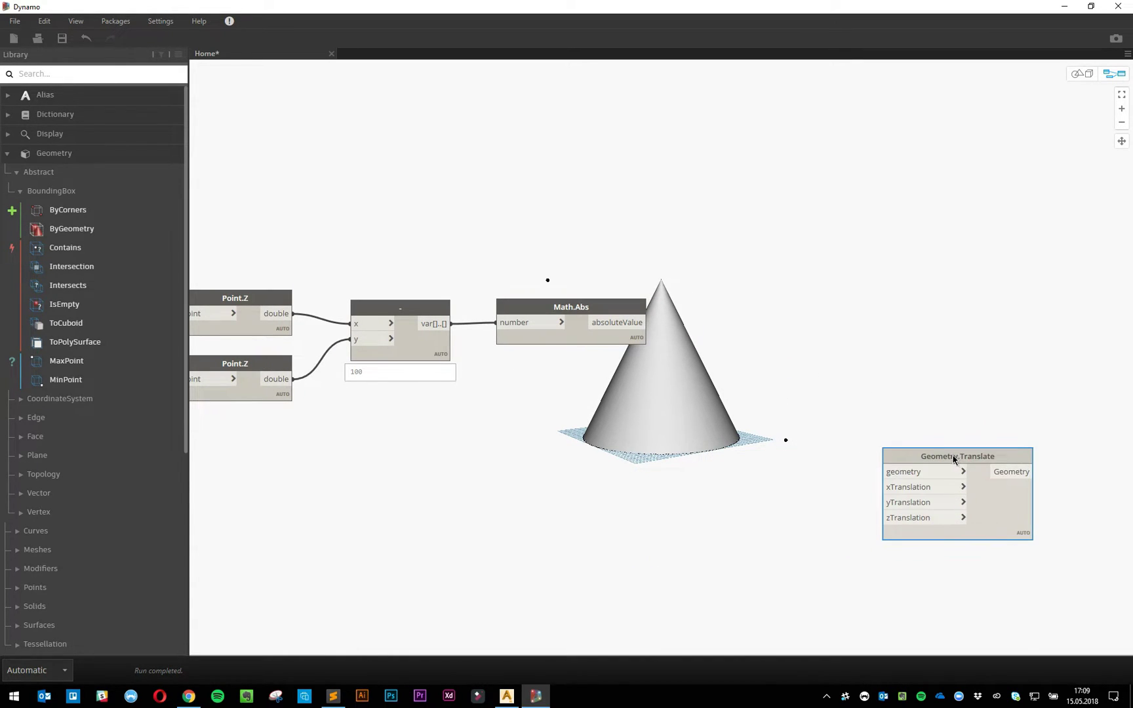
Step: Create a Code Block containing the range 0..1000..coneHeight;
{"action": "double_click", "coordinate": [765, 368]}
{"action": "type", "text": "0"}
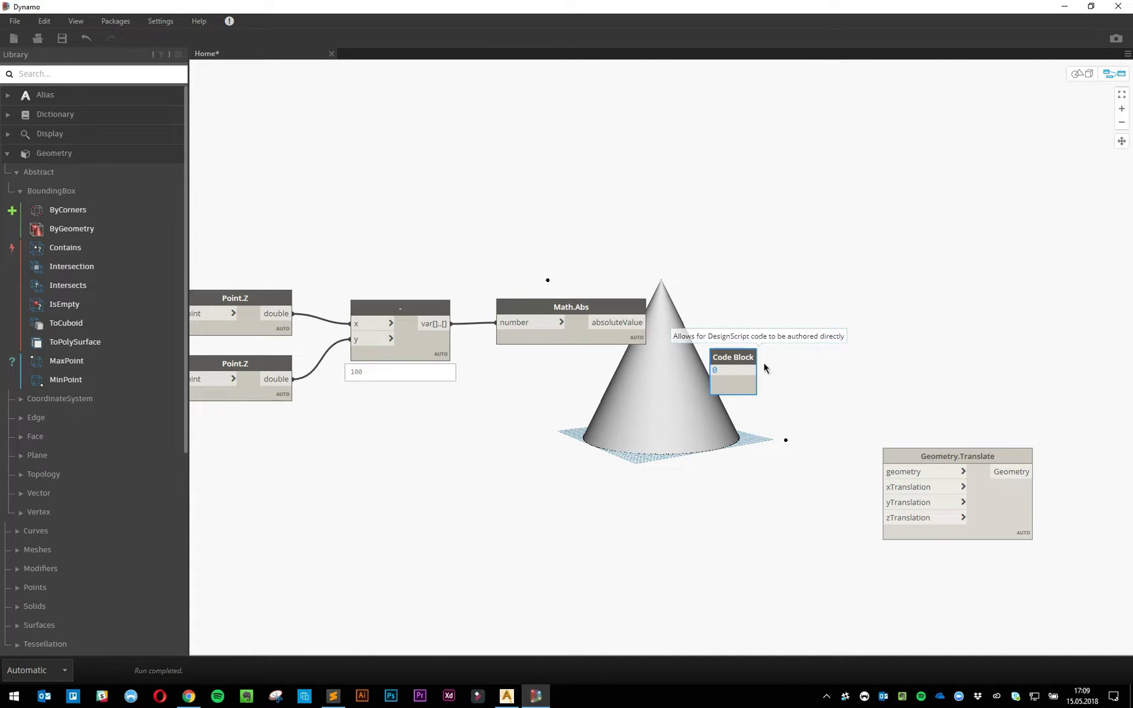
{"action": "type", "text": "..1000"}
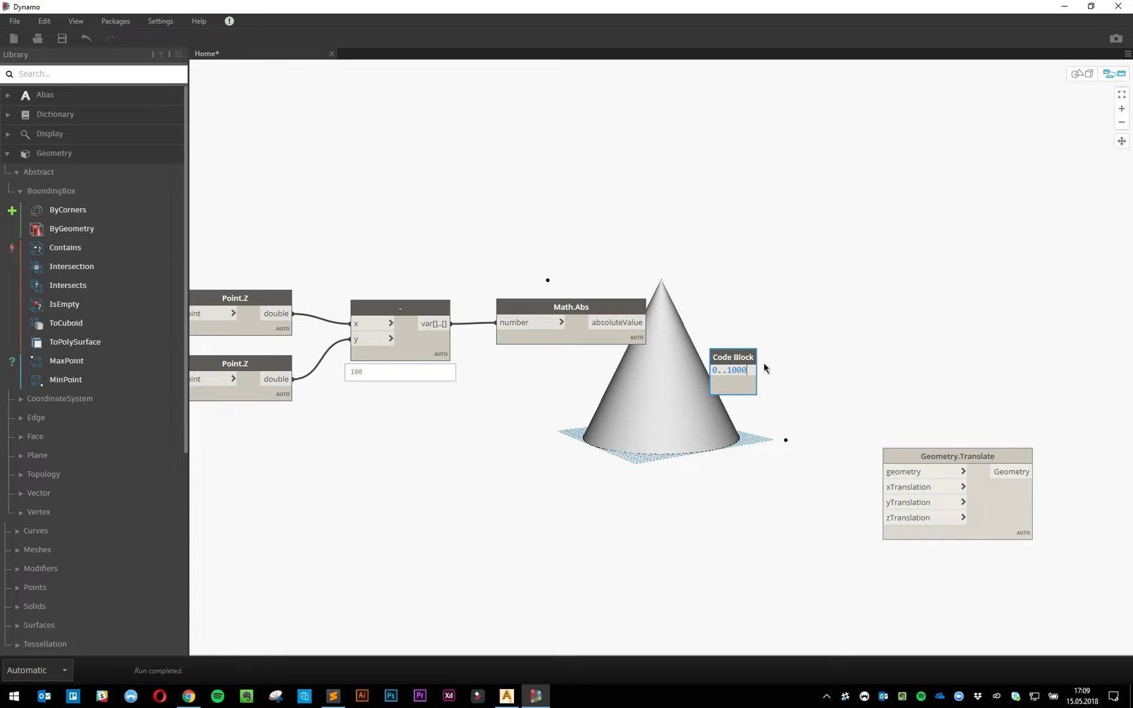
{"action": "type", "text": ".."}
{"action": "mouse_move", "coordinate": [572, 315]}
{"action": "type", "text": "coinHeight"}
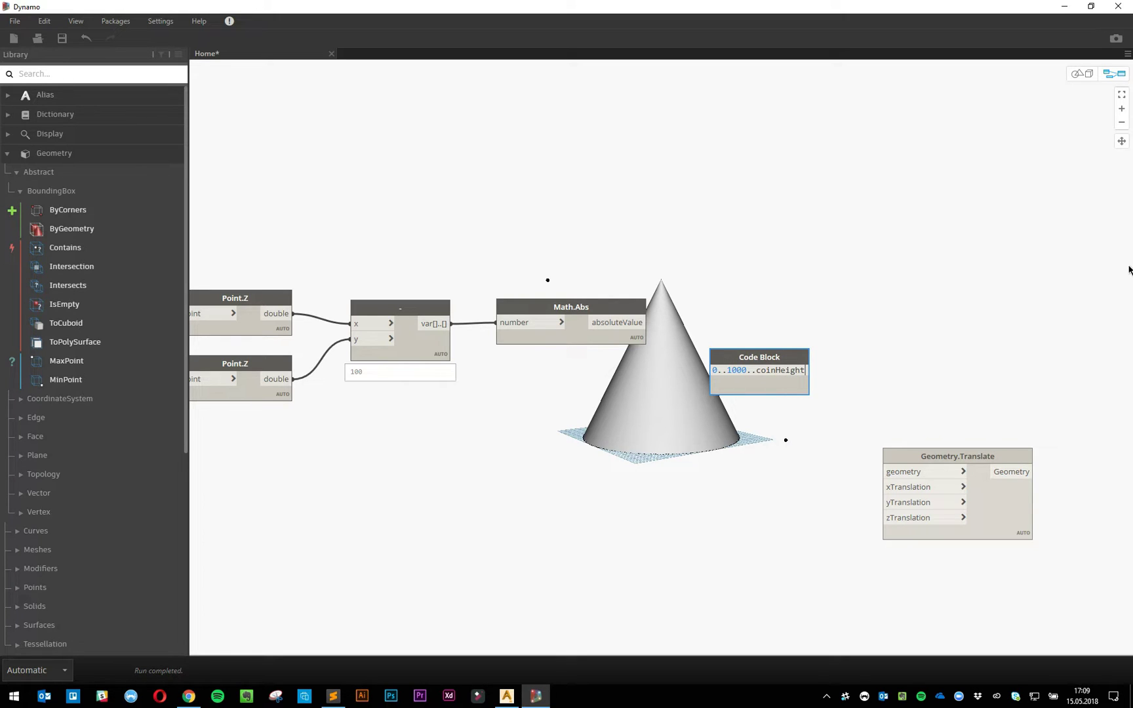
{"action": "key", "text": "BackSpace"}
{"action": "key", "text": "BackSpace"}
{"action": "key", "text": "BackSpace"}
{"action": "key", "text": "BackSpace"}
{"action": "key", "text": "BackSpace"}
{"action": "key", "text": "BackSpace"}
{"action": "key", "text": "BackSpace"}
{"action": "key", "text": "BackSpace"}
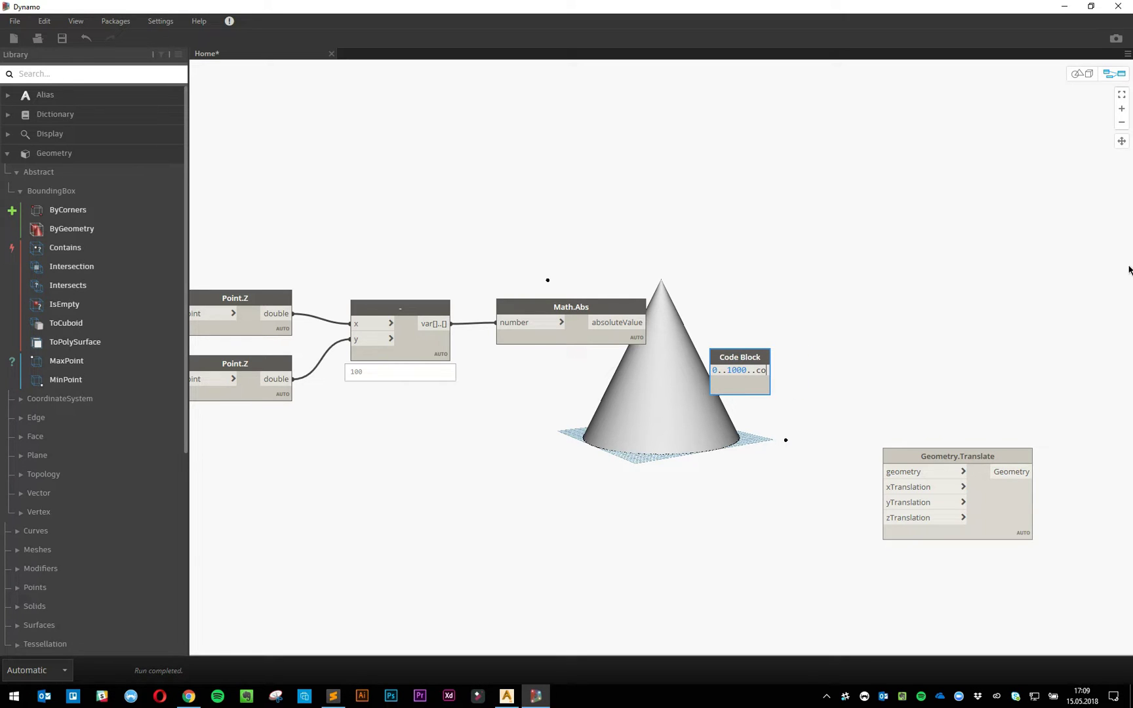
{"action": "type", "text": "neH"}
{"action": "type", "text": "ieght"}
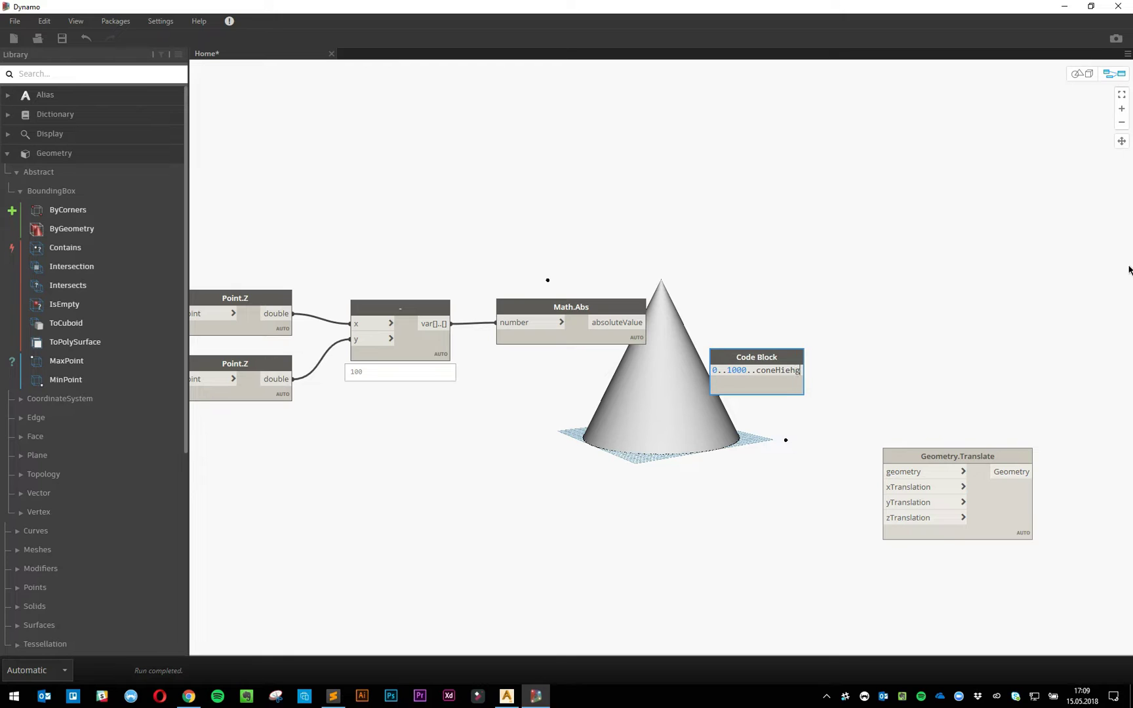
{"action": "key", "text": "BackSpace"}
{"action": "key", "text": "BackSpace"}
{"action": "key", "text": "BackSpace"}
{"action": "key", "text": "BackSpace"}
{"action": "key", "text": "BackSpace"}
{"action": "type", "text": "eight;"}
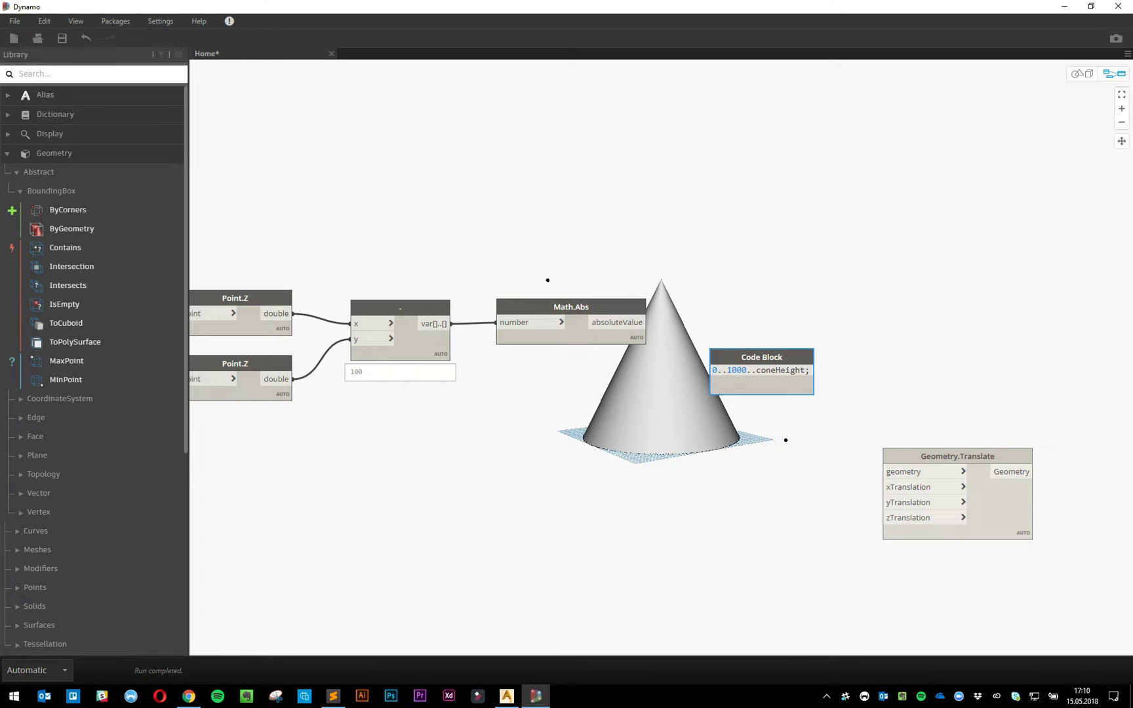
Step: Wire Math.Abs into the code block's coneHeight input and pin its 0–1000 list preview
{"action": "left_click", "coordinate": [801, 346]}
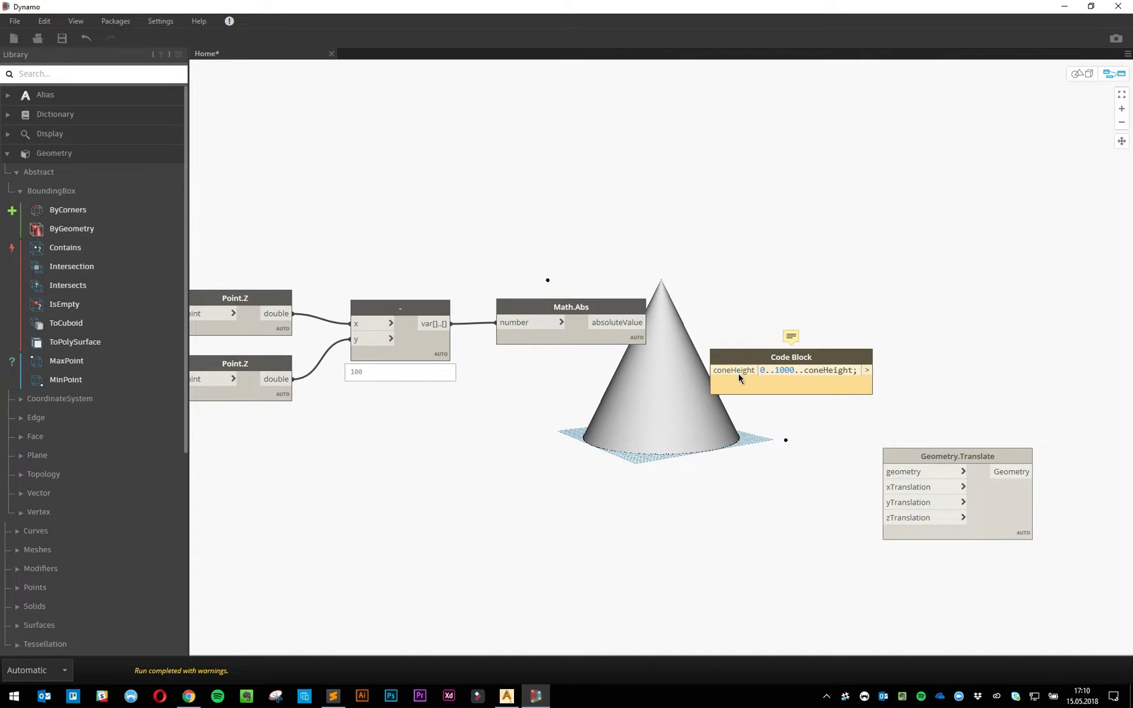
{"action": "mouse_move", "coordinate": [738, 378]}
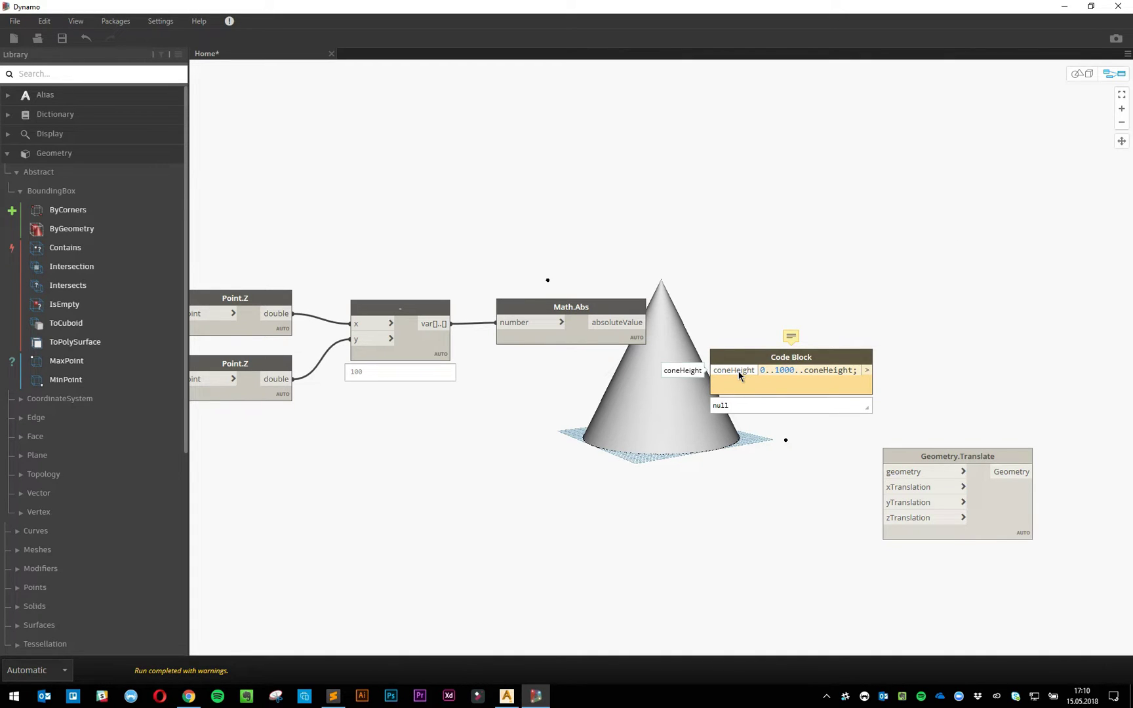
{"action": "left_click_drag", "start_coordinate": [718, 369], "coordinate": [723, 306]}
{"action": "left_click", "coordinate": [697, 372]}
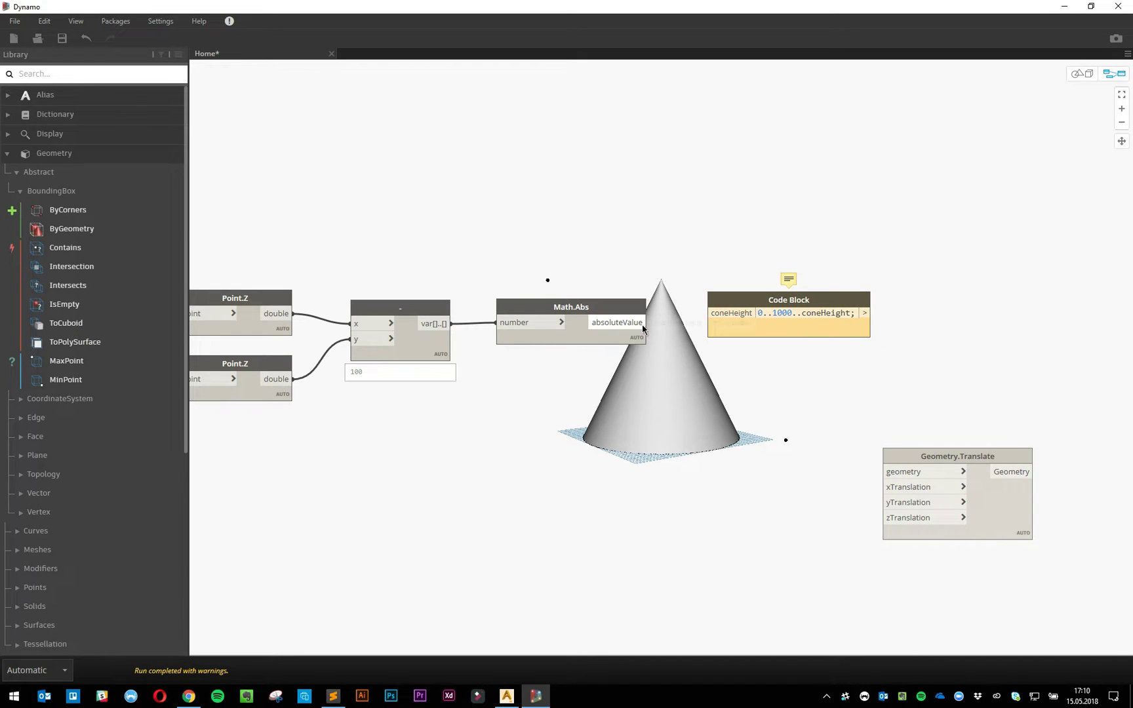
{"action": "left_click_drag", "start_coordinate": [643, 330], "coordinate": [725, 319]}
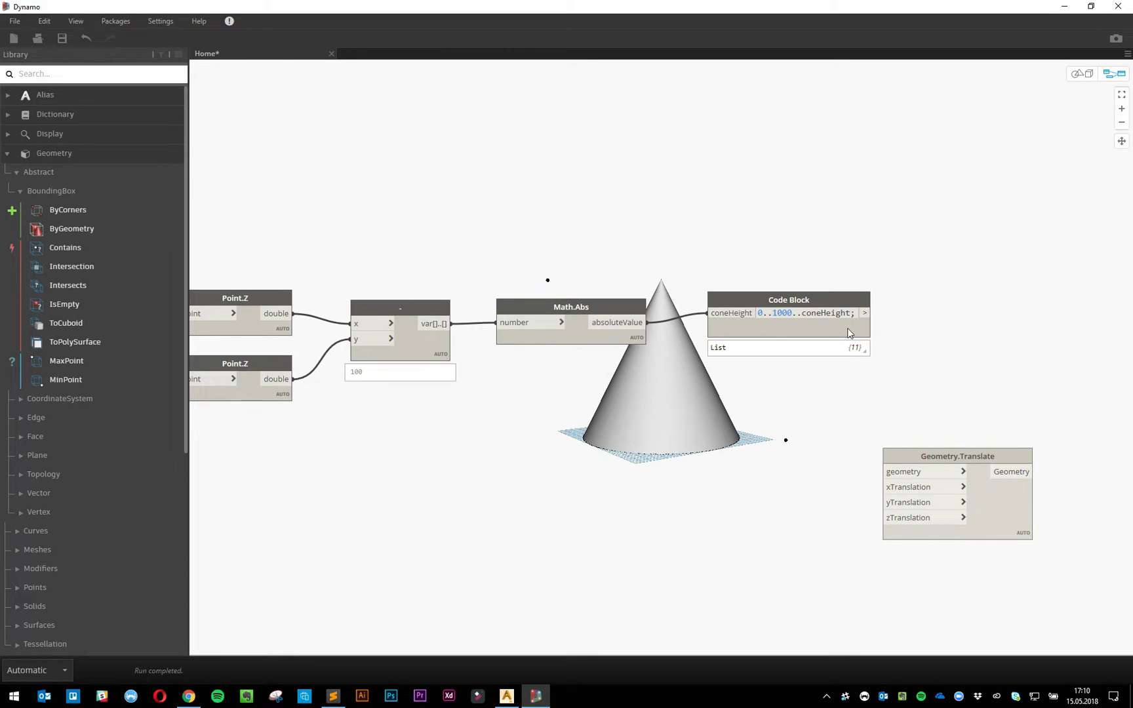
{"action": "left_click", "coordinate": [860, 349]}
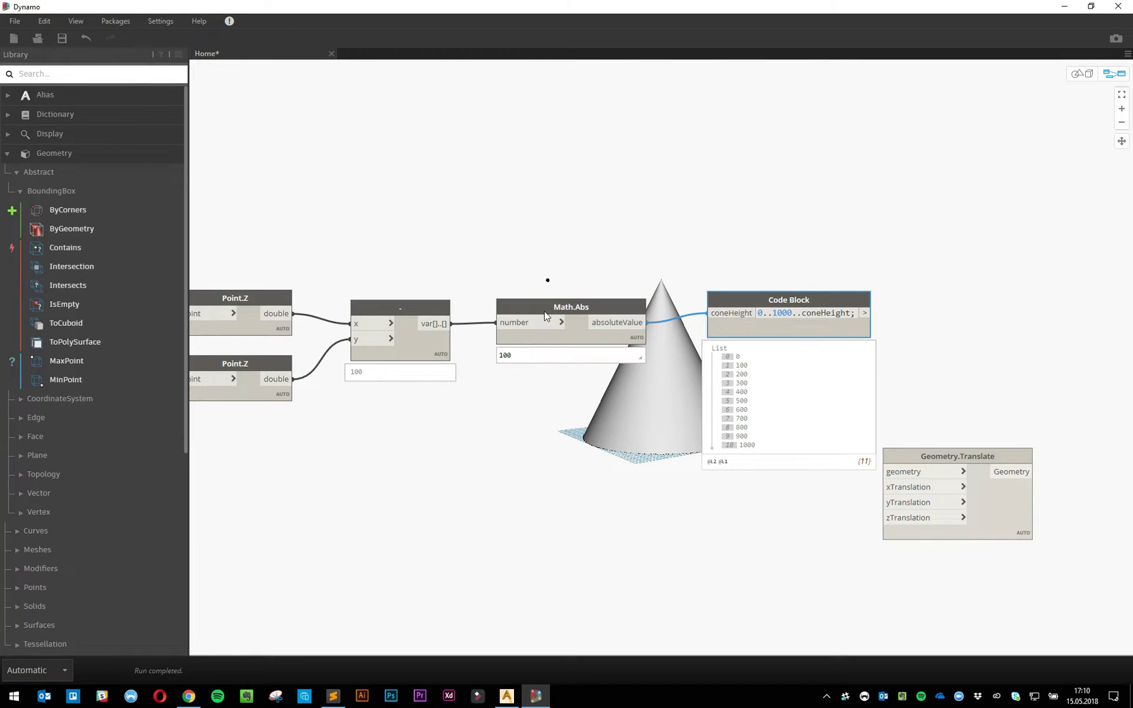
Step: Use the height list as Geometry.Translate's zTranslation and set its lacing to Longest
{"action": "left_click_drag", "start_coordinate": [544, 318], "coordinate": [548, 315]}
{"action": "left_click", "coordinate": [603, 404]}
{"action": "middle_click_drag", "start_coordinate": [756, 481], "coordinate": [520, 511]}
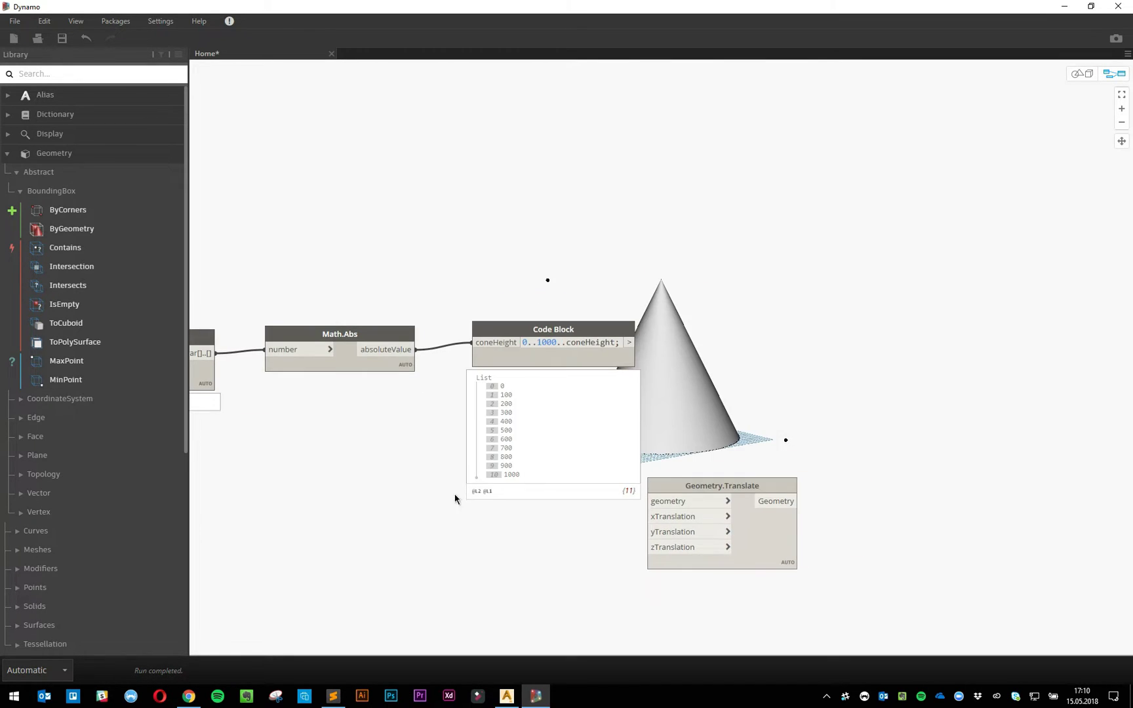
{"action": "left_click_drag", "start_coordinate": [761, 492], "coordinate": [906, 361]}
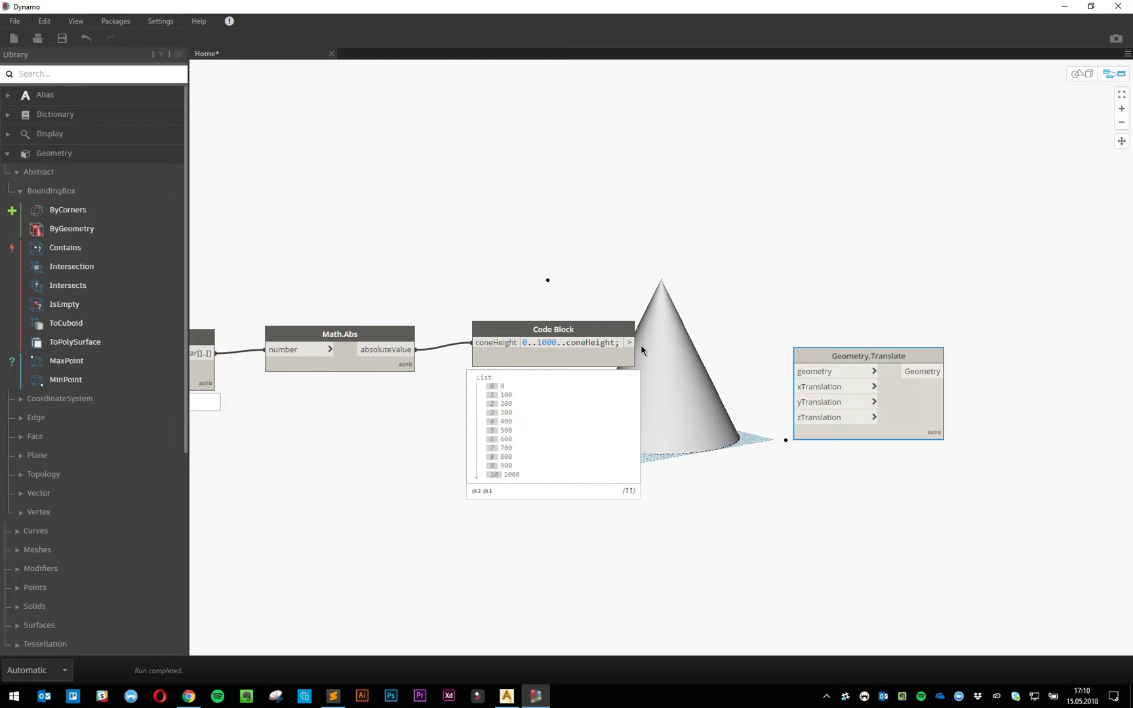
{"action": "left_click_drag", "start_coordinate": [629, 342], "coordinate": [812, 426]}
{"action": "right_click", "coordinate": [917, 408]}
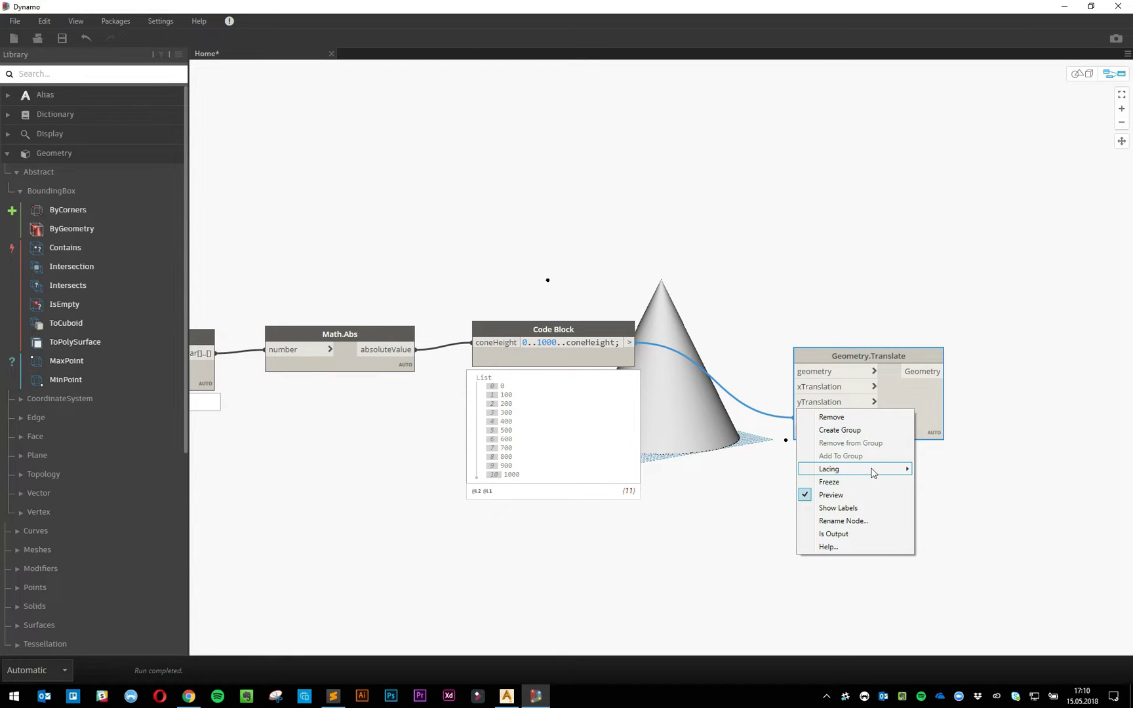
{"action": "mouse_move", "coordinate": [872, 472]}
{"action": "left_click", "coordinate": [758, 498]}
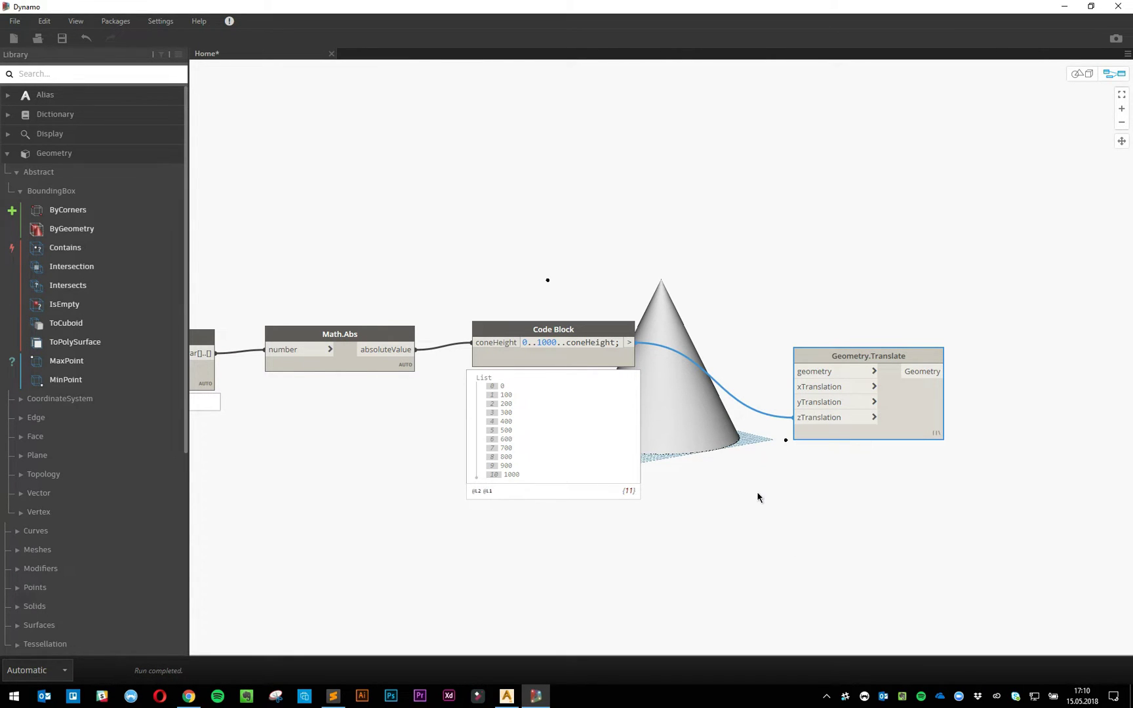
{"action": "left_click", "coordinate": [1078, 77]}
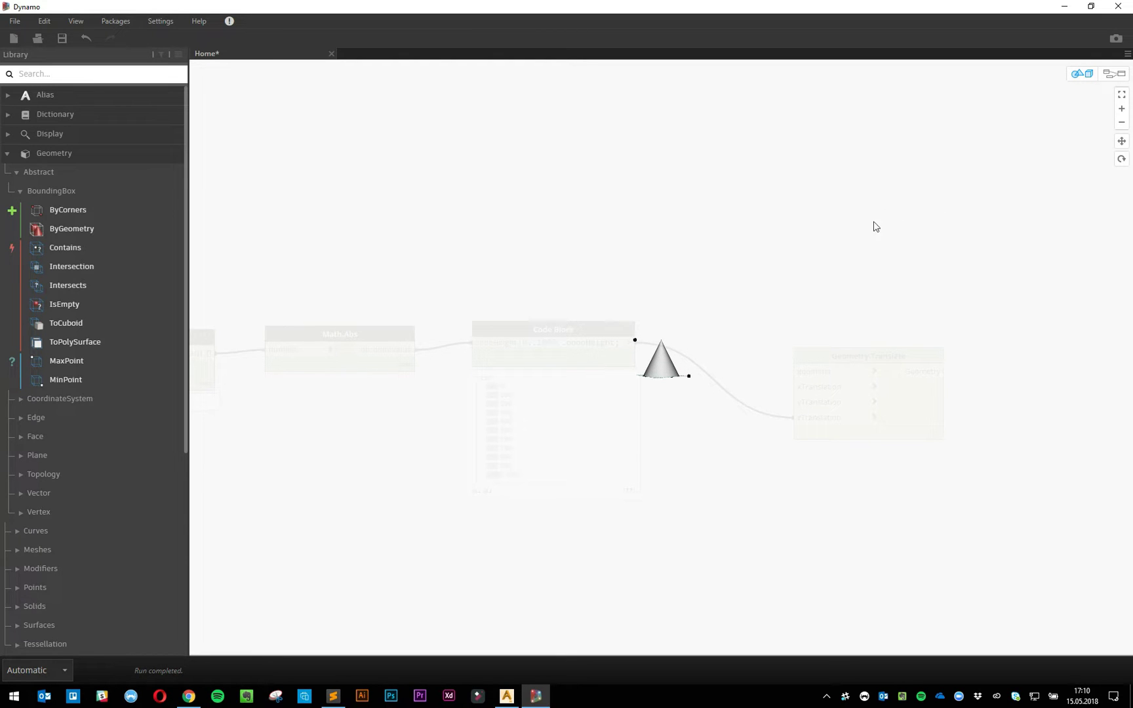
Step: Set Geometry.Translate's lacing back to Auto
{"action": "left_click", "coordinate": [1114, 73]}
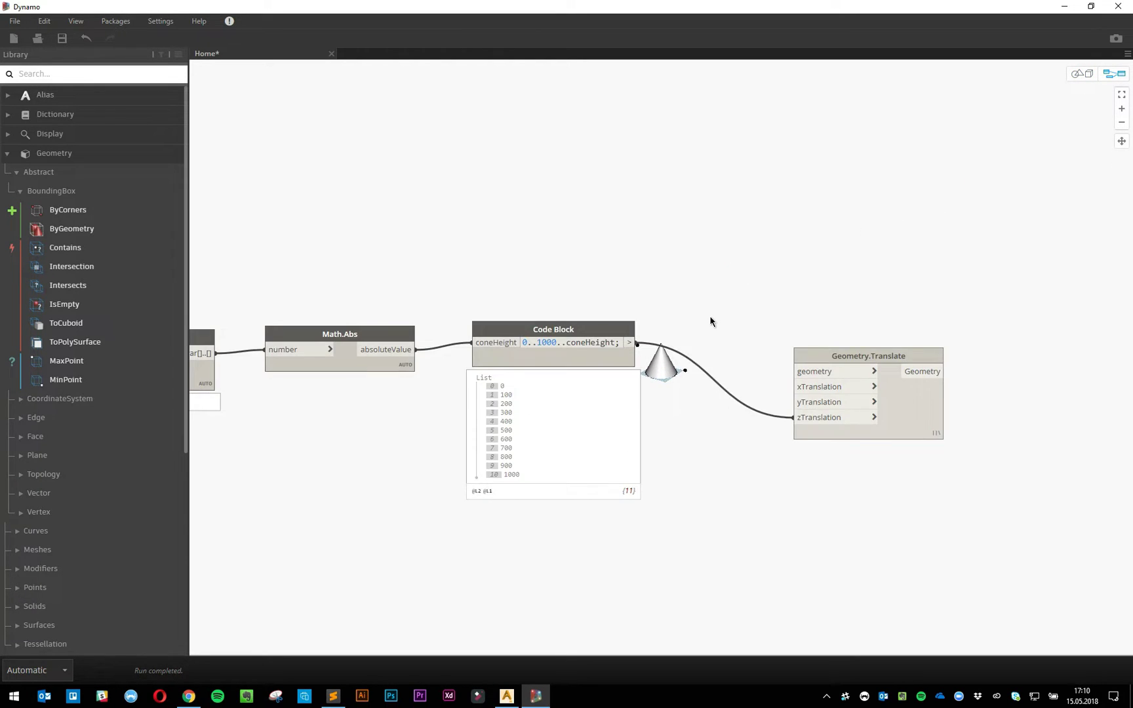
{"action": "scroll", "coordinate": [876, 407], "scroll_direction": "down", "scroll_amount": 3}
{"action": "scroll", "coordinate": [878, 413], "scroll_direction": "up", "scroll_amount": 3}
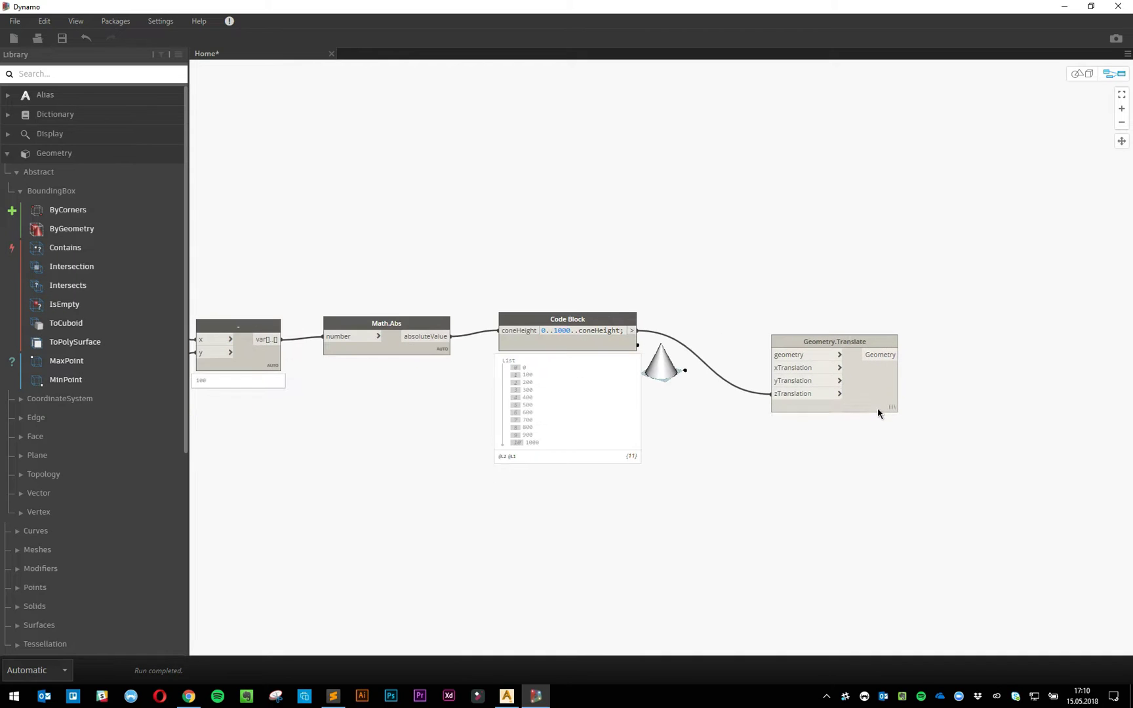
{"action": "left_click_drag", "start_coordinate": [793, 343], "coordinate": [742, 249]}
{"action": "right_click", "coordinate": [827, 293]}
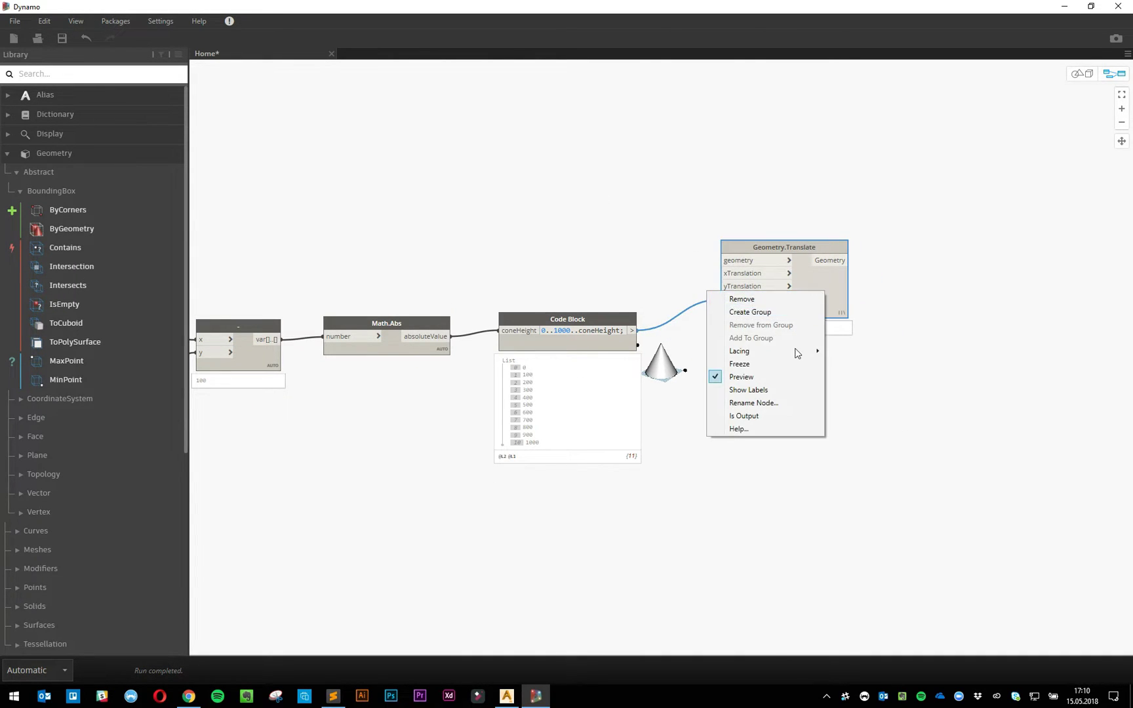
{"action": "mouse_move", "coordinate": [791, 354]}
{"action": "left_click", "coordinate": [690, 353]}
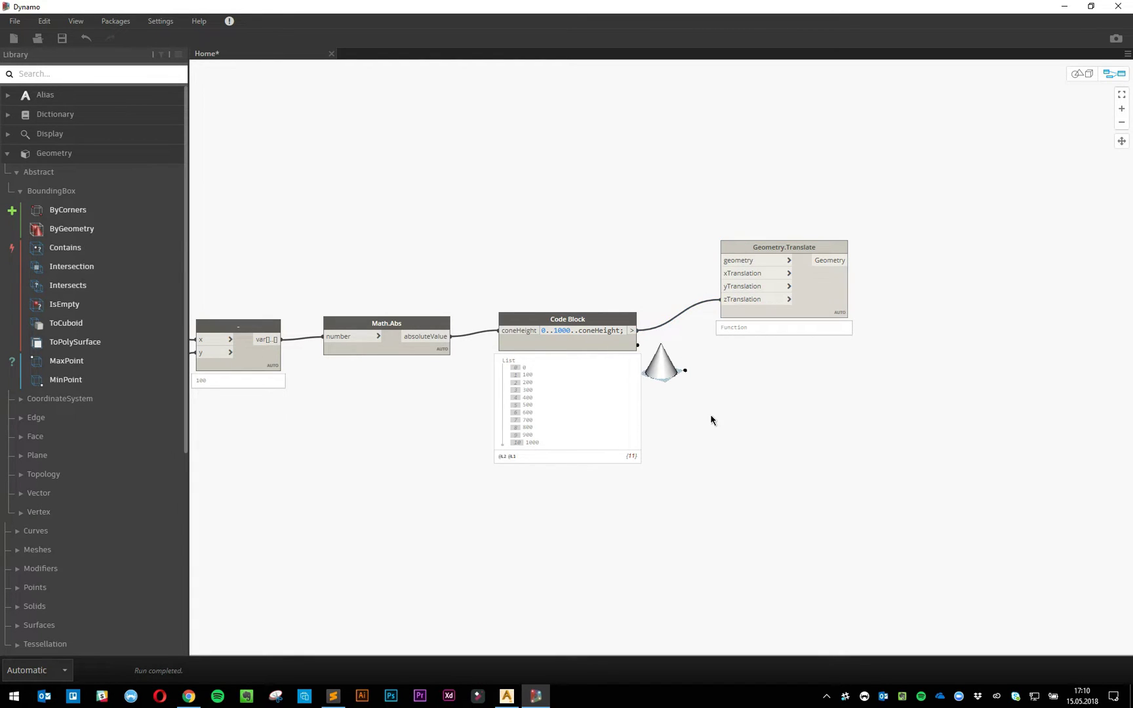
Step: Wire List.FirstItem's item output from the Alias selection into Geometry.Translate's geometry input
{"action": "middle_click_drag", "start_coordinate": [607, 304], "coordinate": [759, 302]}
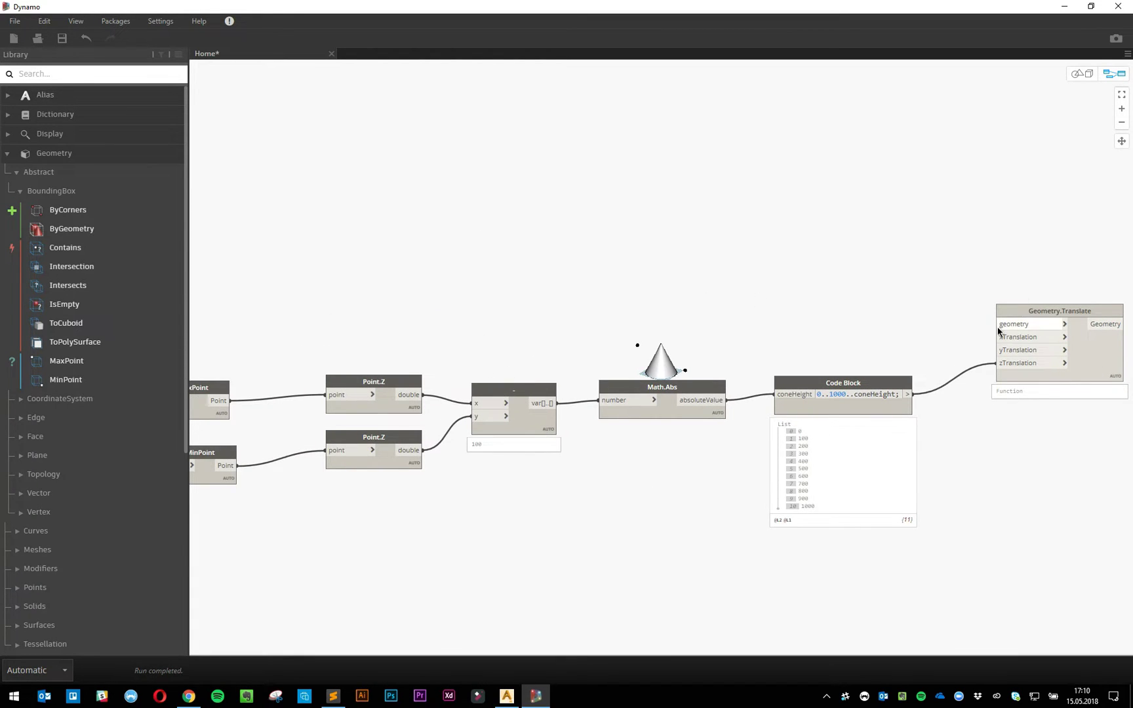
{"action": "middle_click_drag", "start_coordinate": [661, 287], "coordinate": [820, 285]}
{"action": "middle_click_drag", "start_coordinate": [584, 301], "coordinate": [718, 306]}
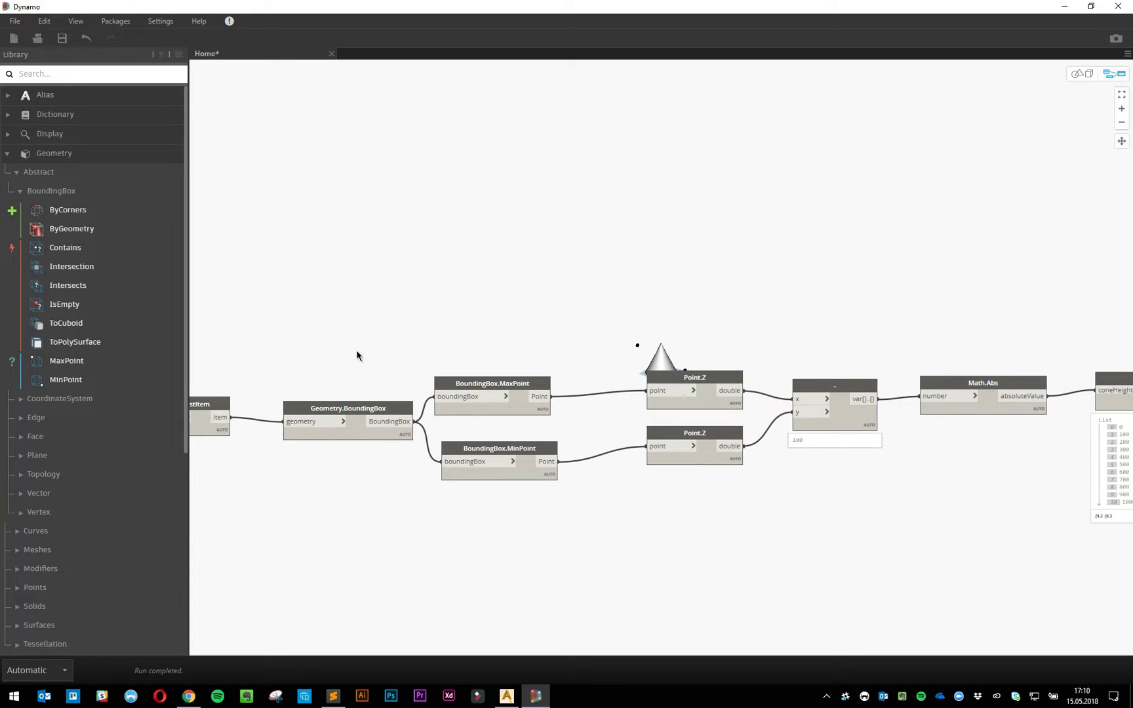
{"action": "scroll", "coordinate": [355, 354], "scroll_direction": "down", "scroll_amount": 2}
{"action": "middle_click_drag", "start_coordinate": [366, 286], "coordinate": [442, 348]}
{"action": "scroll", "coordinate": [365, 374], "scroll_direction": "up", "scroll_amount": 1}
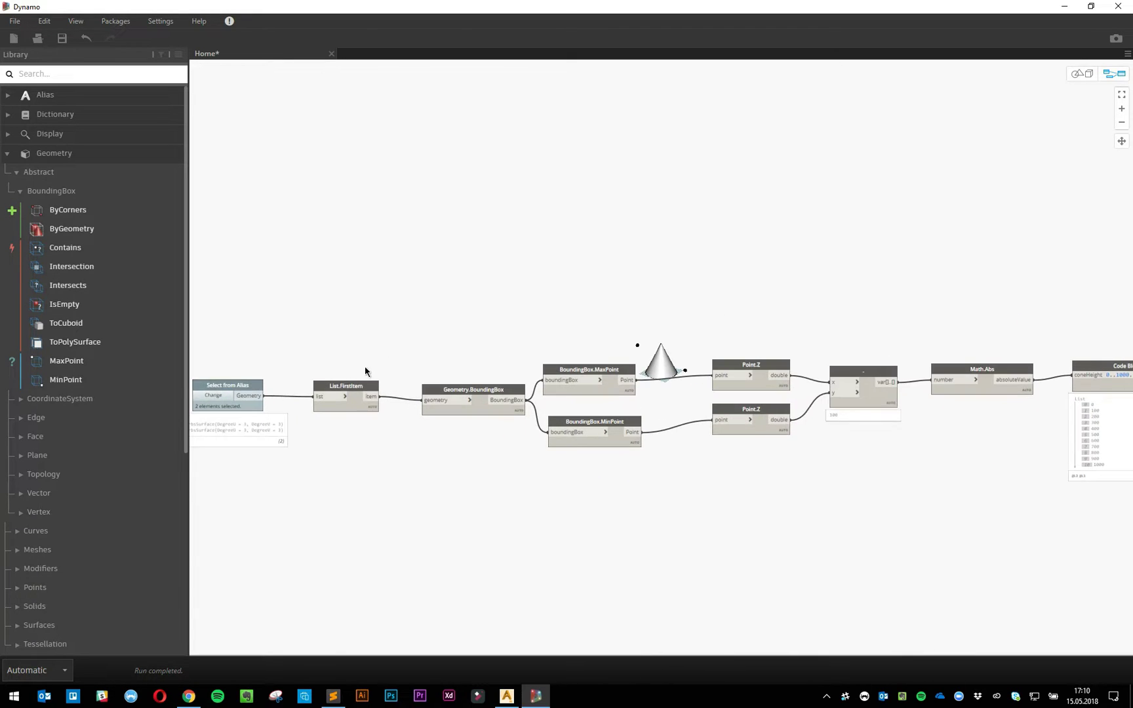
{"action": "scroll", "coordinate": [337, 324], "scroll_direction": "down", "scroll_amount": 2}
{"action": "scroll", "coordinate": [222, 336], "scroll_direction": "up", "scroll_amount": 1}
{"action": "left_click_drag", "start_coordinate": [222, 337], "coordinate": [459, 486]}
{"action": "left_click_drag", "start_coordinate": [410, 400], "coordinate": [407, 216]}
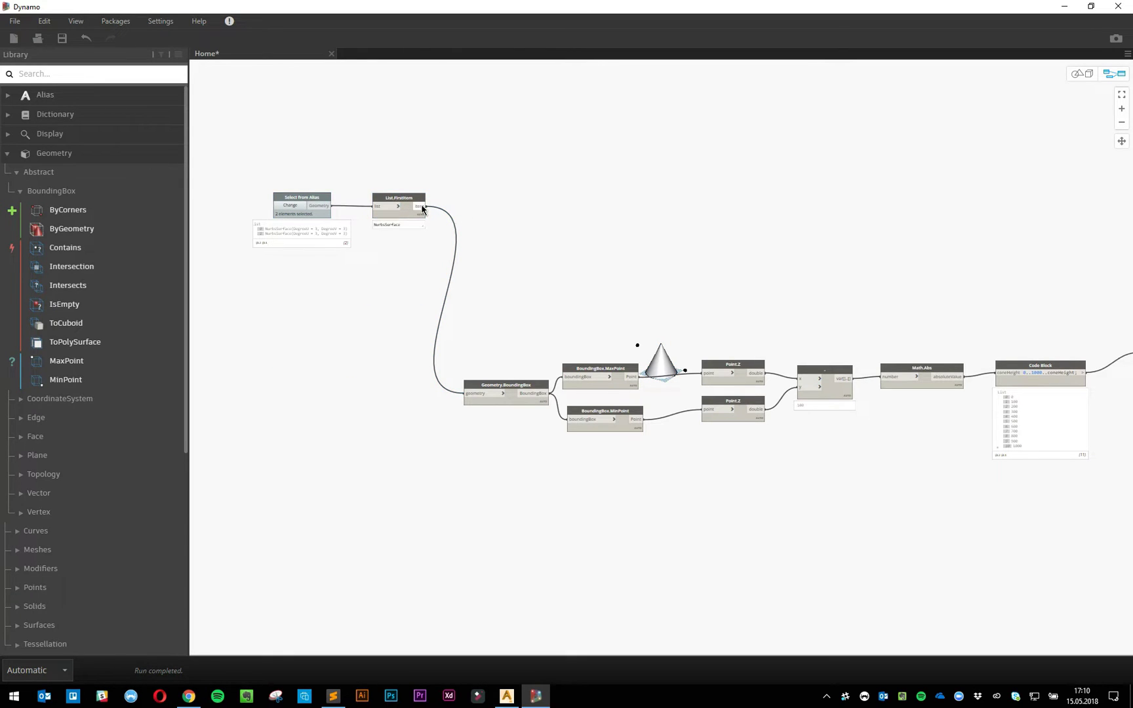
{"action": "left_click", "coordinate": [424, 207]}
{"action": "middle_click_drag", "start_coordinate": [942, 233], "coordinate": [580, 241]}
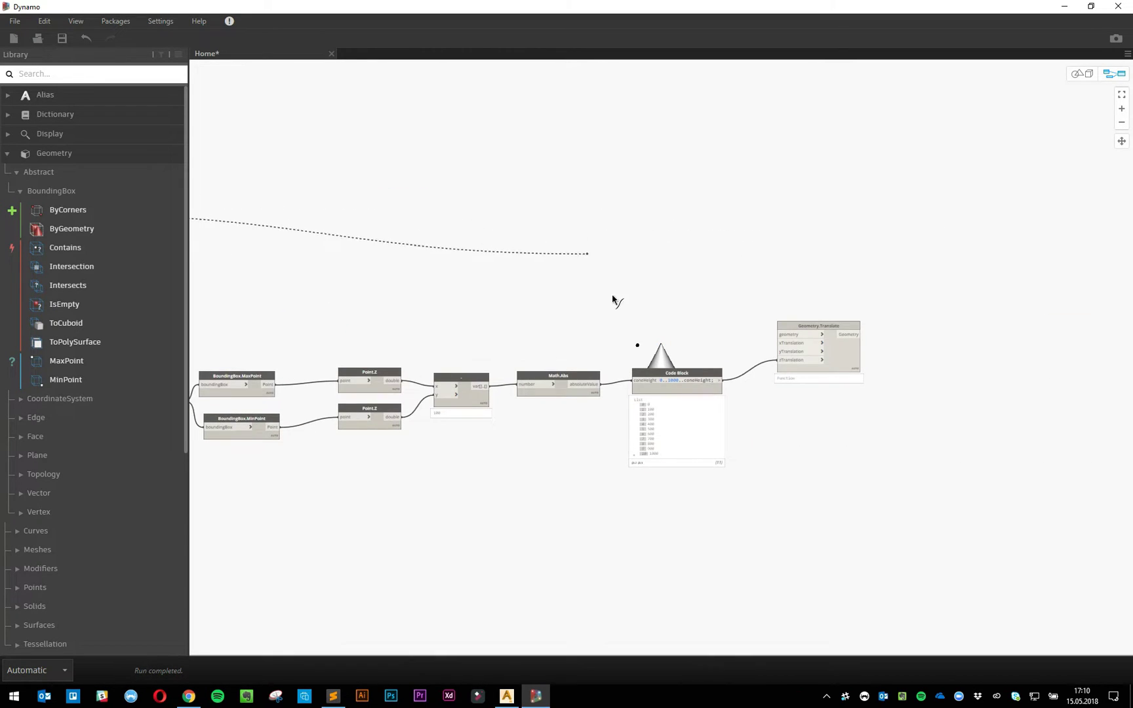
{"action": "left_click", "coordinate": [779, 334]}
Step: Orbit the 3D background preview to inspect the stack of 11 cones
{"action": "scroll", "coordinate": [690, 369], "scroll_direction": "down", "scroll_amount": 4}
{"action": "left_click", "coordinate": [1080, 74]}
{"action": "right_click_drag", "start_coordinate": [882, 279], "coordinate": [793, 215]}
{"action": "middle_click_drag", "start_coordinate": [793, 215], "coordinate": [804, 381]}
{"action": "left_click", "coordinate": [1113, 73]}
Step: Highlight Geometry.Translate and zoom the 3D preview in on its 11-cone column
{"action": "scroll", "coordinate": [901, 311], "scroll_direction": "up", "scroll_amount": 2}
{"action": "middle_click_drag", "start_coordinate": [838, 257], "coordinate": [773, 404]}
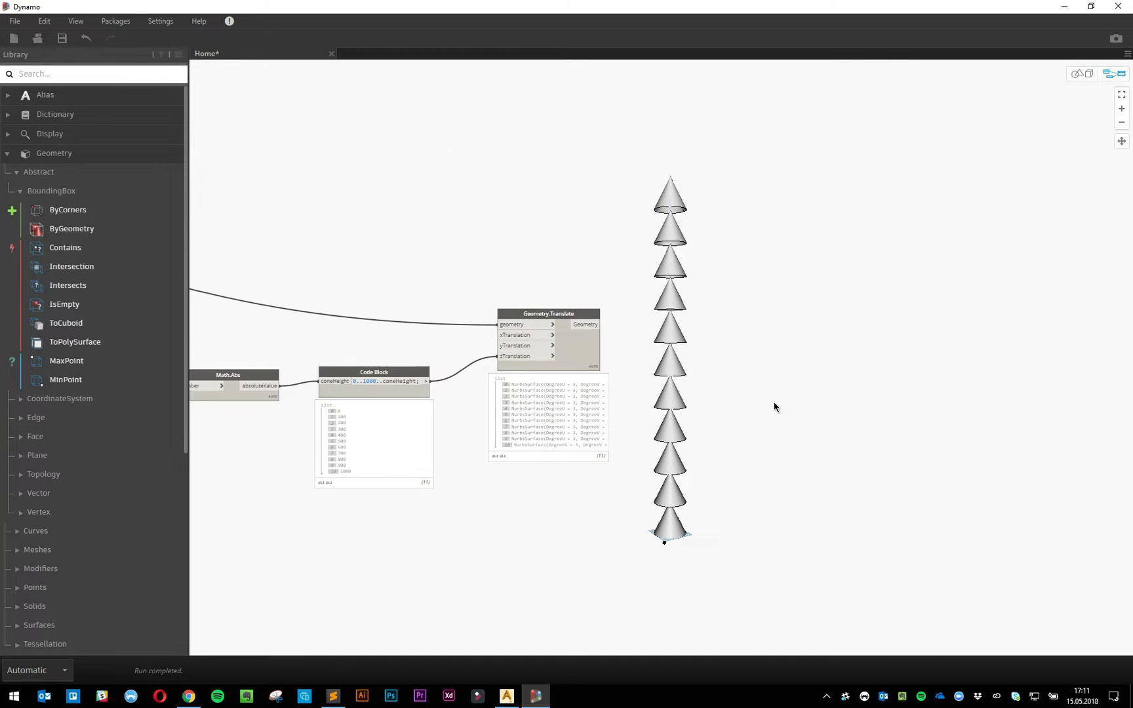
{"action": "left_click", "coordinate": [582, 358]}
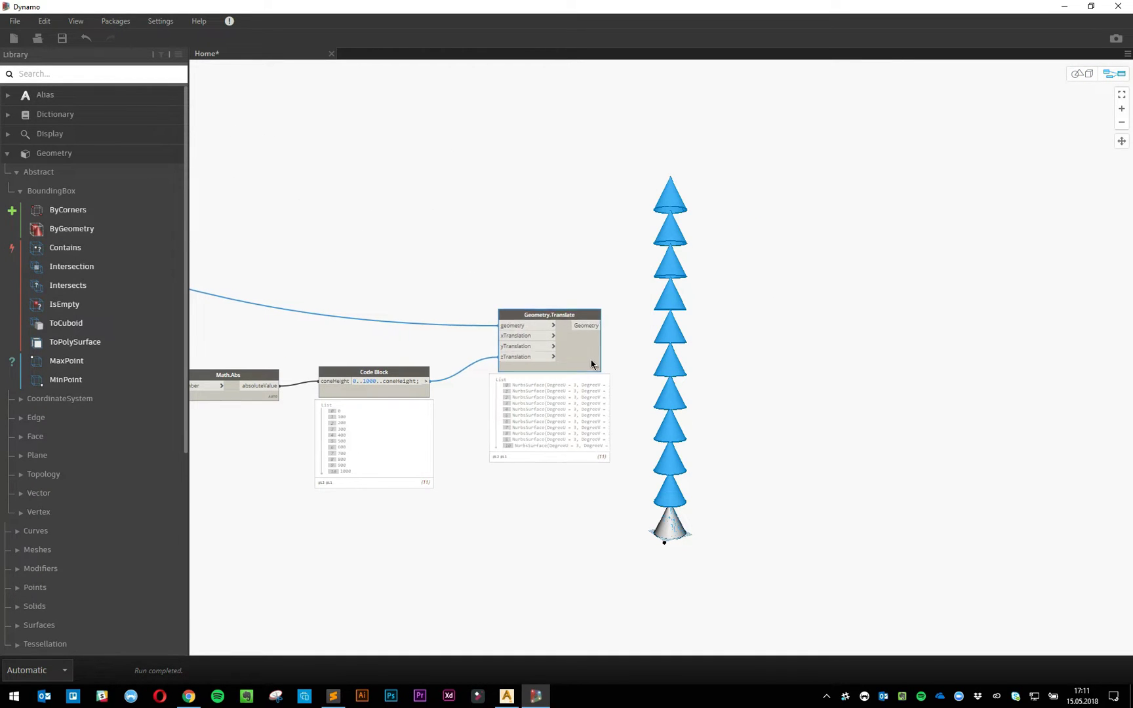
{"action": "left_click_drag", "start_coordinate": [583, 360], "coordinate": [624, 358]}
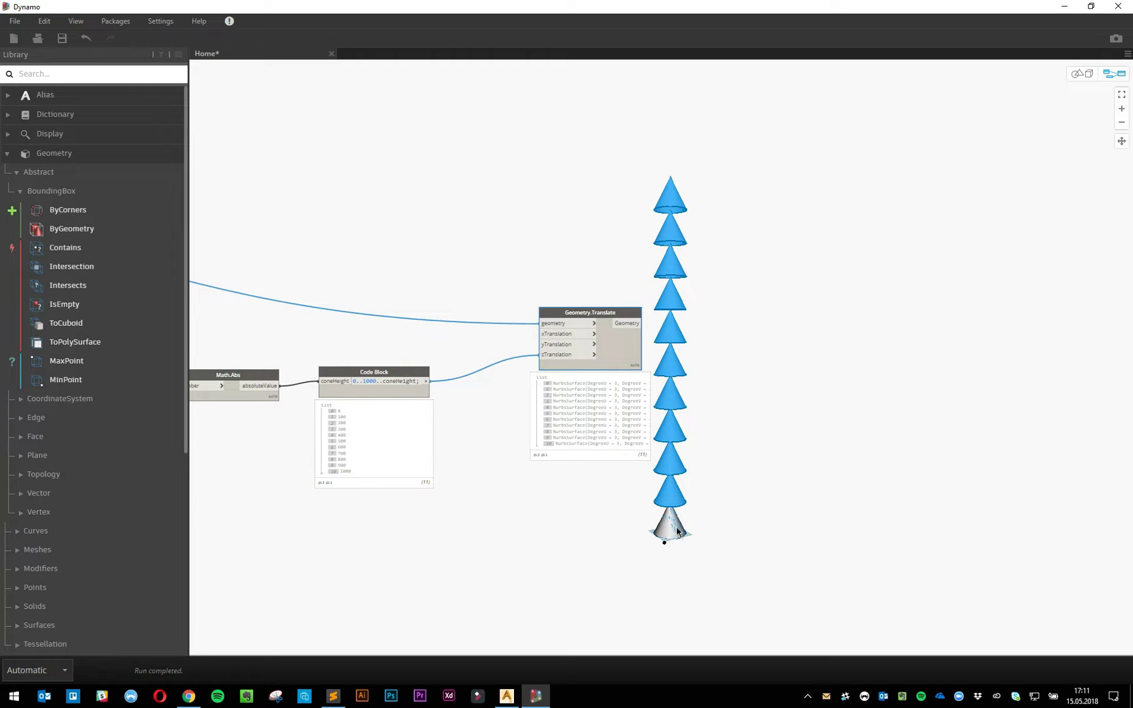
{"action": "left_click", "coordinate": [1077, 73]}
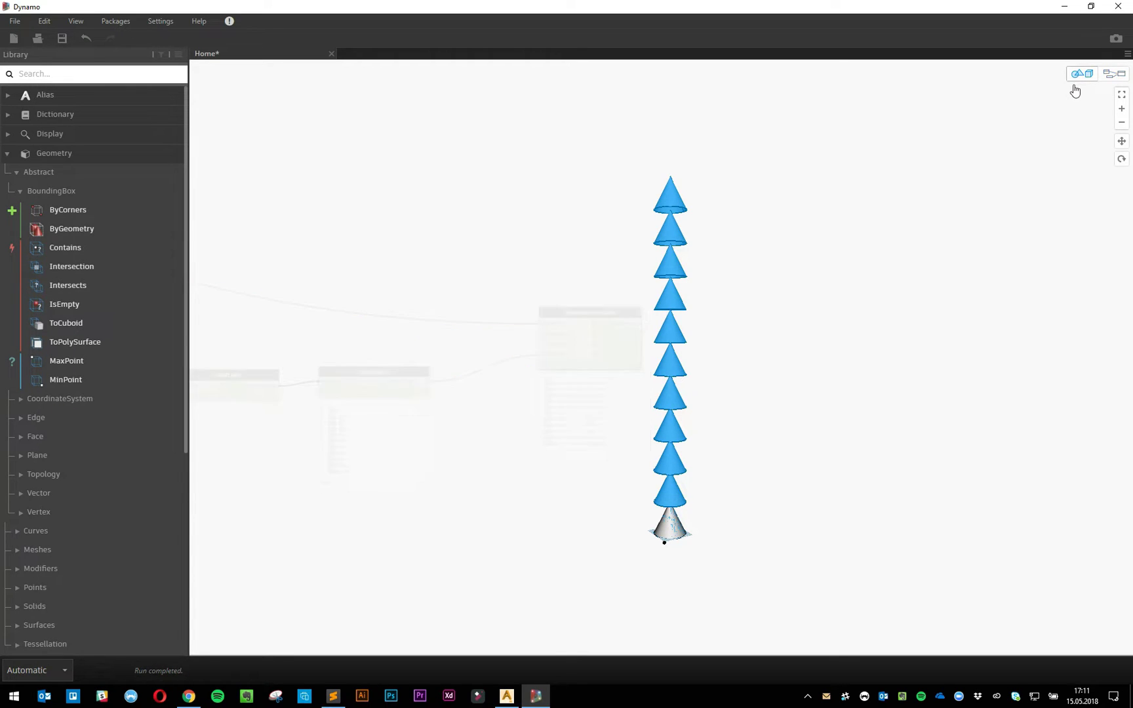
{"action": "scroll", "coordinate": [659, 485], "scroll_direction": "up", "scroll_amount": 5}
{"action": "scroll", "coordinate": [721, 470], "scroll_direction": "up", "scroll_amount": 5}
{"action": "scroll", "coordinate": [725, 466], "scroll_direction": "down", "scroll_amount": 5}
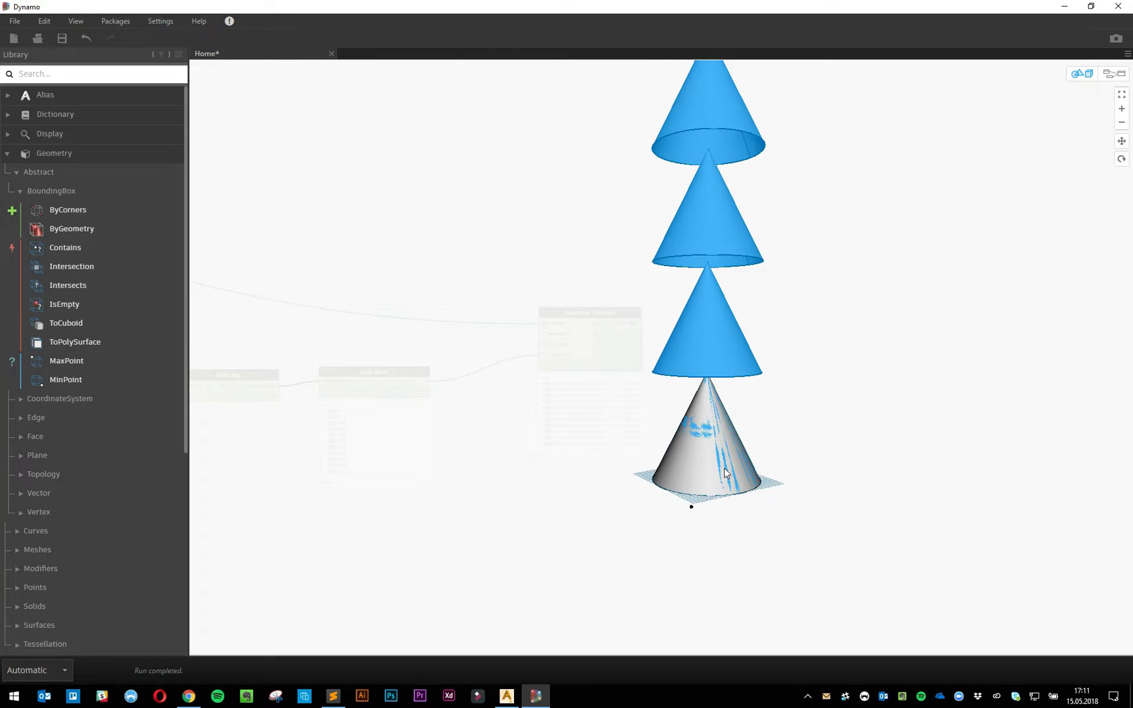
{"action": "left_click", "coordinate": [1113, 73]}
{"action": "scroll", "coordinate": [842, 316], "scroll_direction": "up", "scroll_amount": 3}
{"action": "scroll", "coordinate": [702, 385], "scroll_direction": "up", "scroll_amount": 2}
{"action": "right_click", "coordinate": [566, 292]}
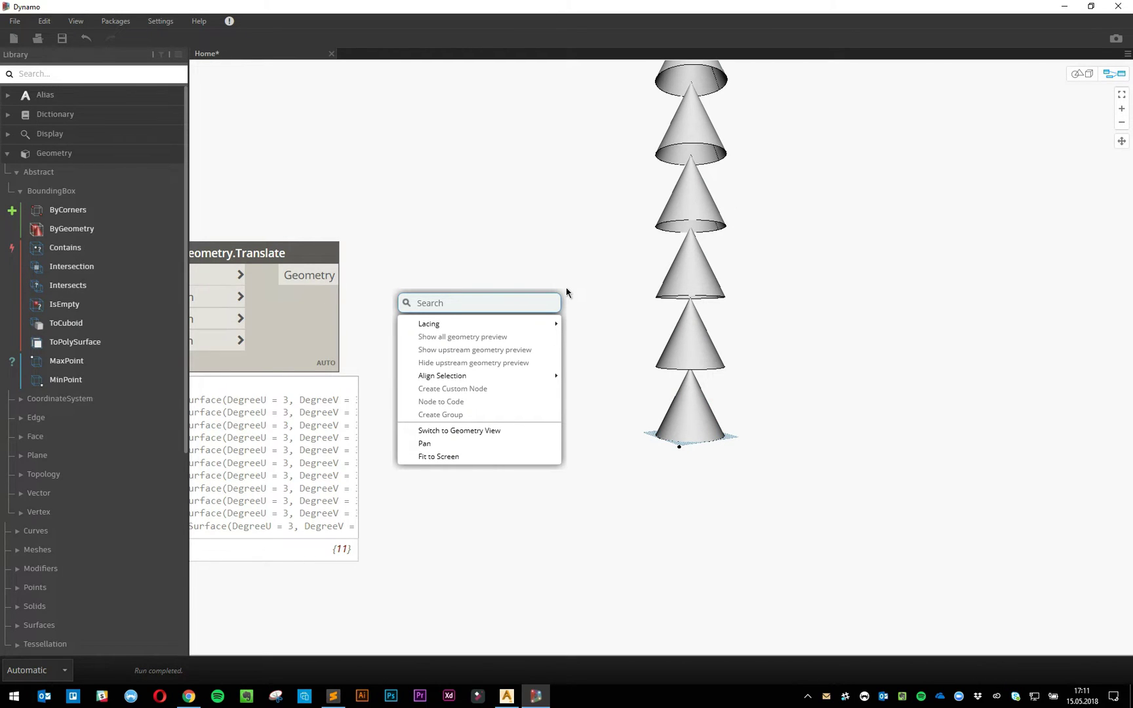
Step: Add List.DropItems taking the translated cones as list and a Code Block '1' as amount
{"action": "type", "text": "remove"}
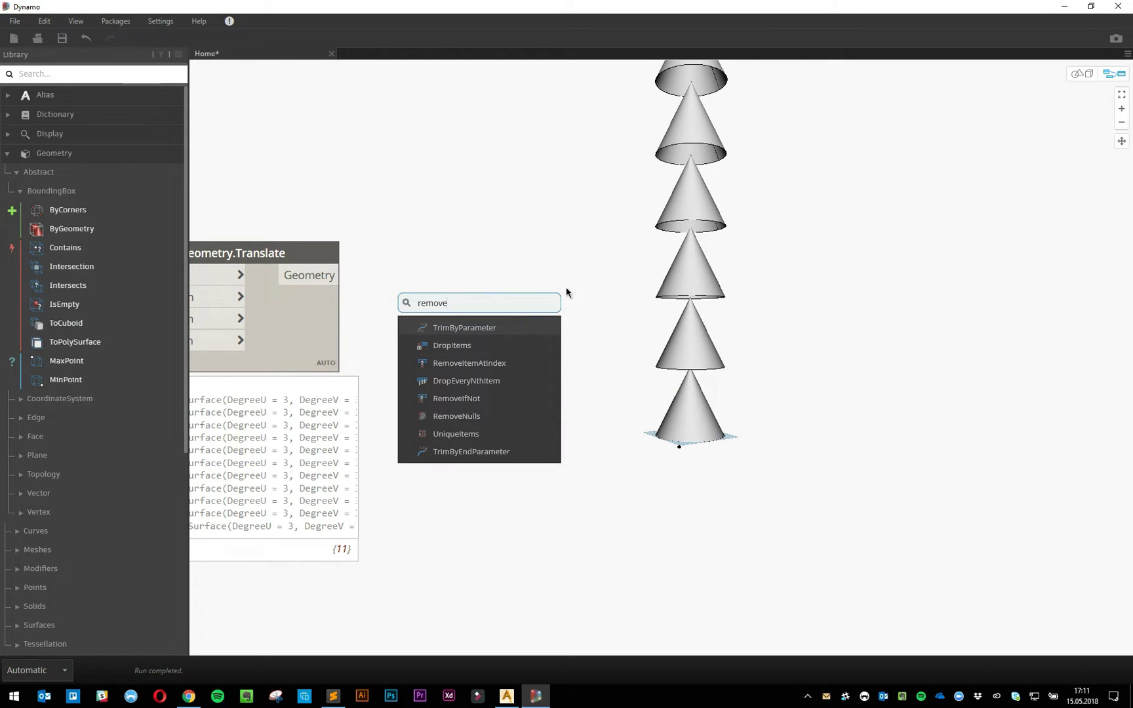
{"action": "left_click", "coordinate": [493, 348]}
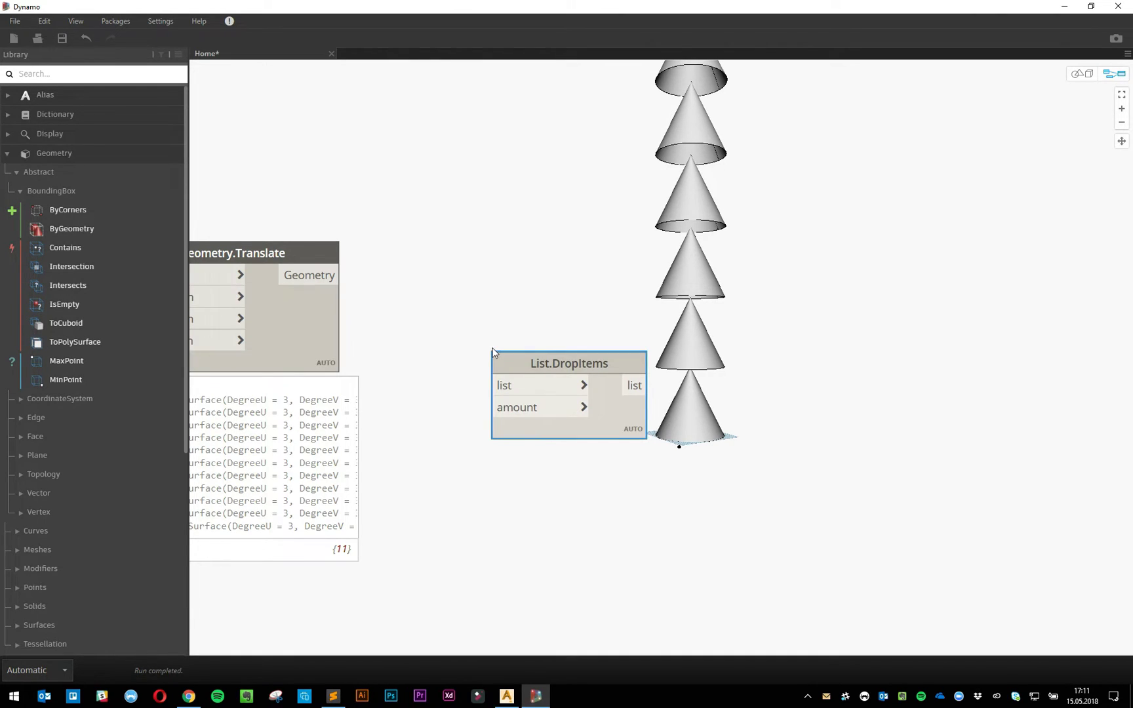
{"action": "left_click", "coordinate": [324, 277]}
{"action": "left_click", "coordinate": [550, 317]}
{"action": "double_click", "coordinate": [430, 396]}
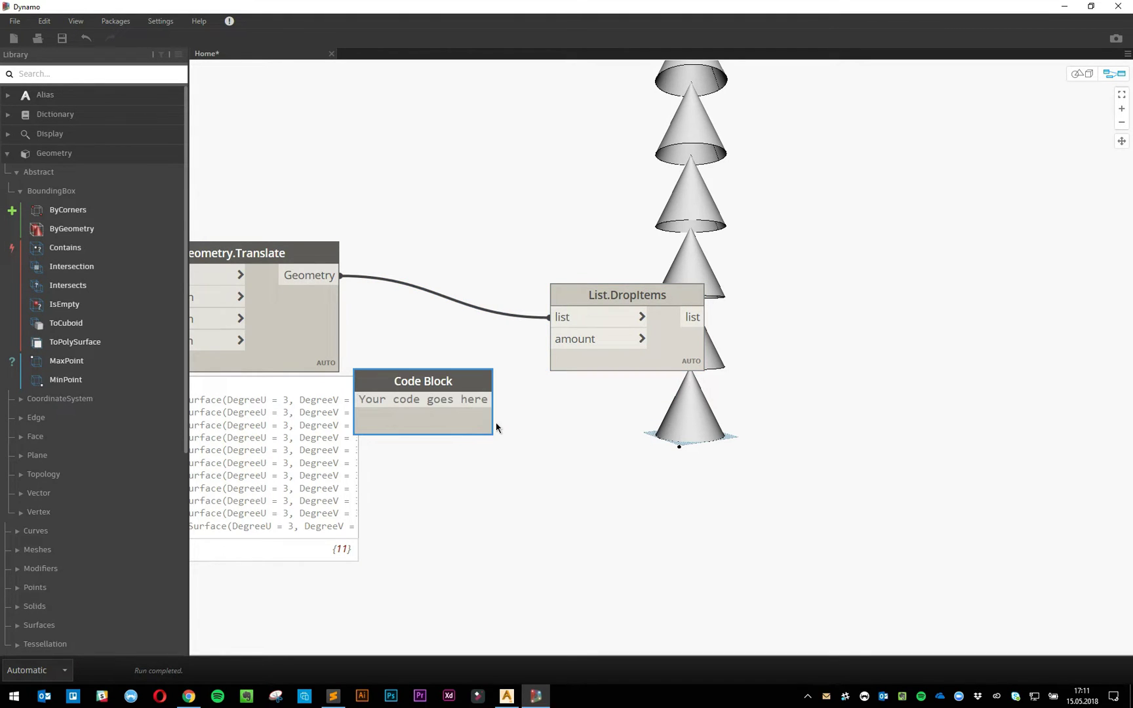
{"action": "type", "text": "1"}
{"action": "left_click", "coordinate": [496, 427]}
{"action": "left_click", "coordinate": [411, 399]}
{"action": "left_click", "coordinate": [580, 348]}
{"action": "left_click", "coordinate": [547, 340]}
{"action": "left_click", "coordinate": [425, 398]}
{"action": "left_click_drag", "start_coordinate": [410, 380], "coordinate": [449, 351]}
Step: Turn off Geometry.Translate's preview and highlight the DropItems result
{"action": "right_click", "coordinate": [285, 328]}
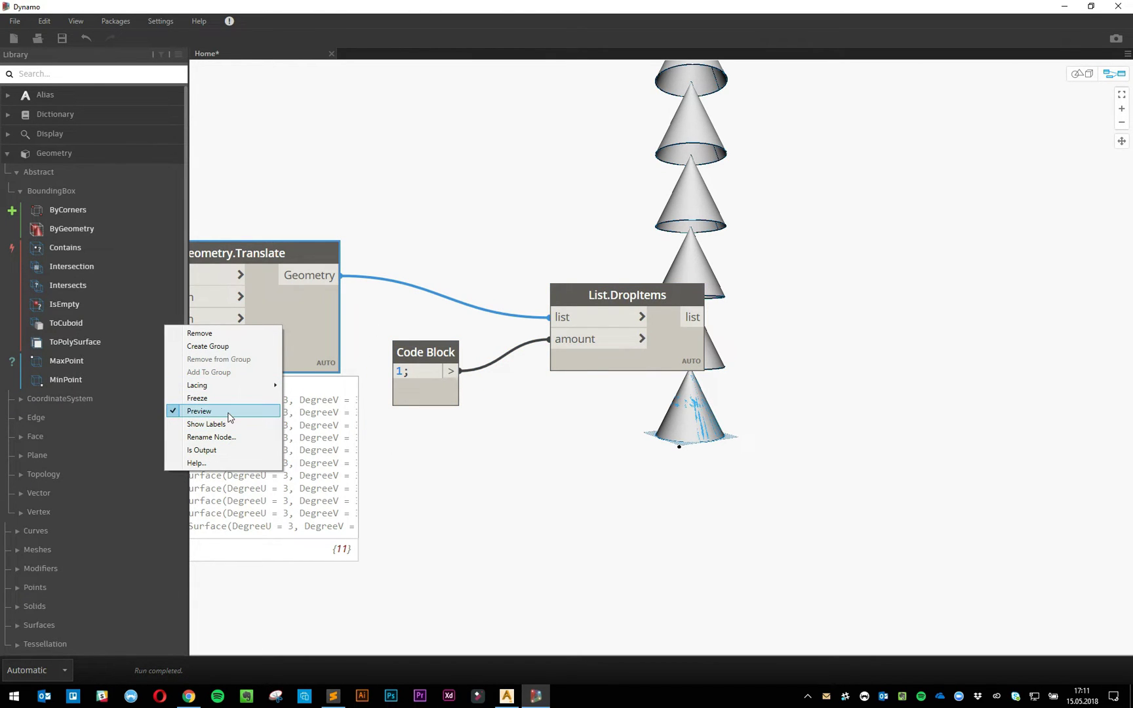
{"action": "left_click", "coordinate": [199, 411]}
{"action": "scroll", "coordinate": [738, 432], "scroll_direction": "down", "scroll_amount": 3}
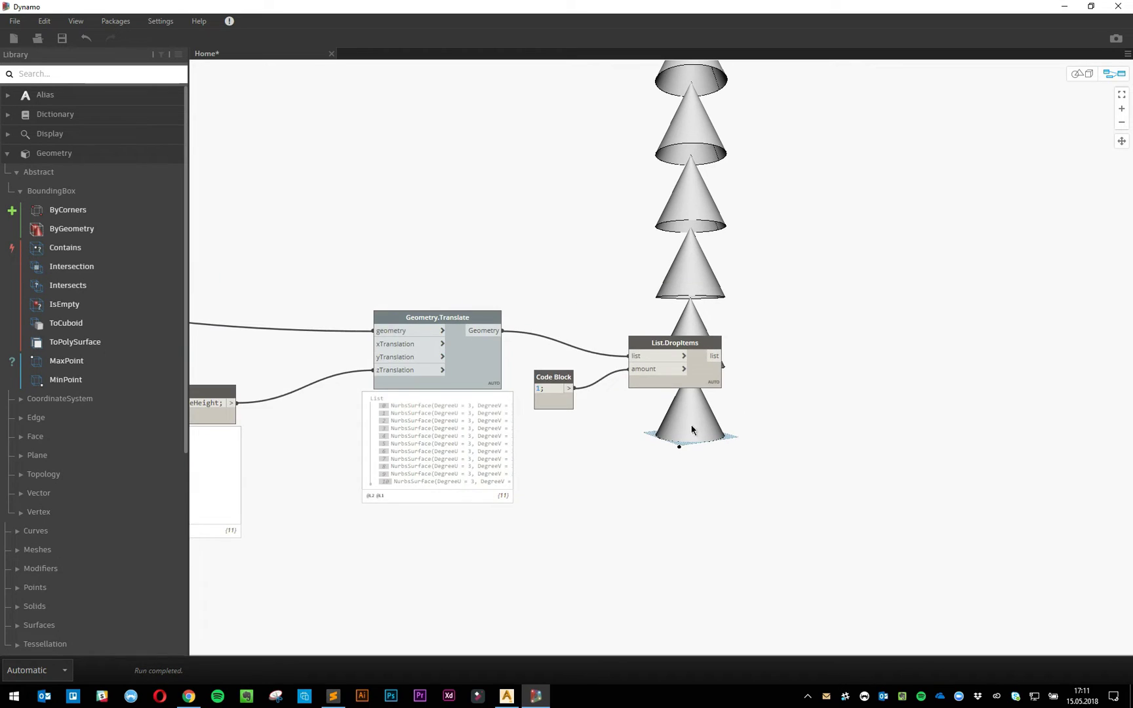
{"action": "middle_click_drag", "start_coordinate": [672, 433], "coordinate": [573, 452]}
{"action": "left_click", "coordinate": [607, 392]}
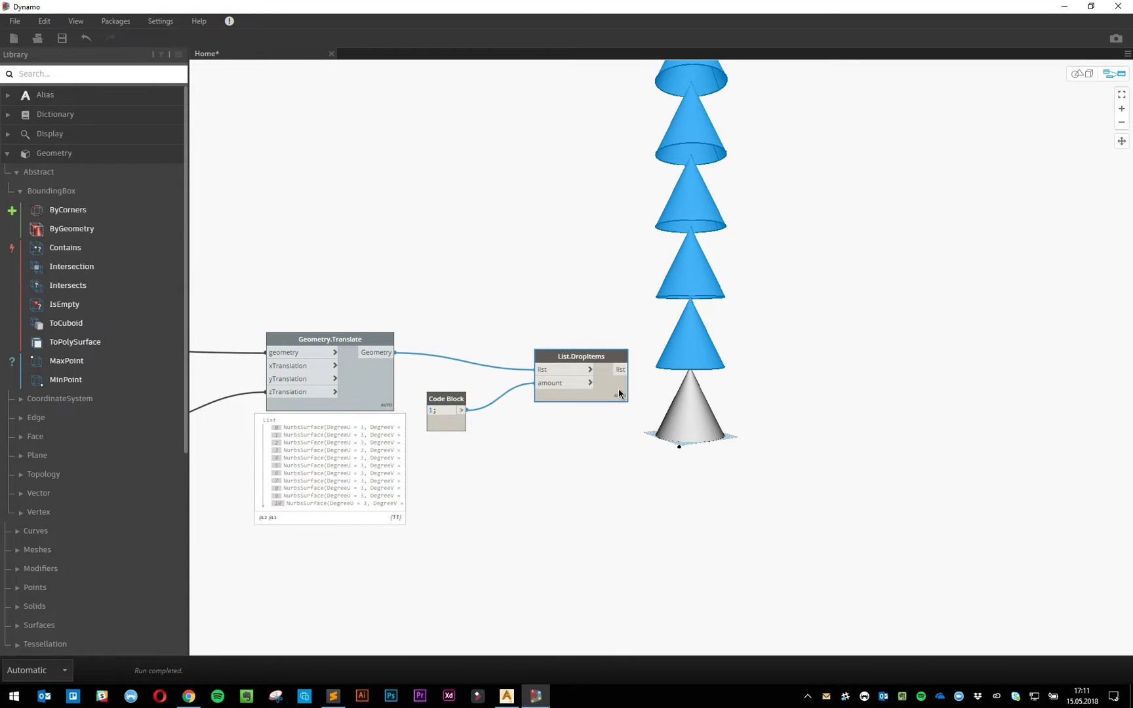
{"action": "left_click_drag", "start_coordinate": [617, 391], "coordinate": [612, 386]}
Step: Add a Bake to Alias node to the graph
{"action": "left_click", "coordinate": [784, 372]}
{"action": "right_click", "coordinate": [784, 371]}
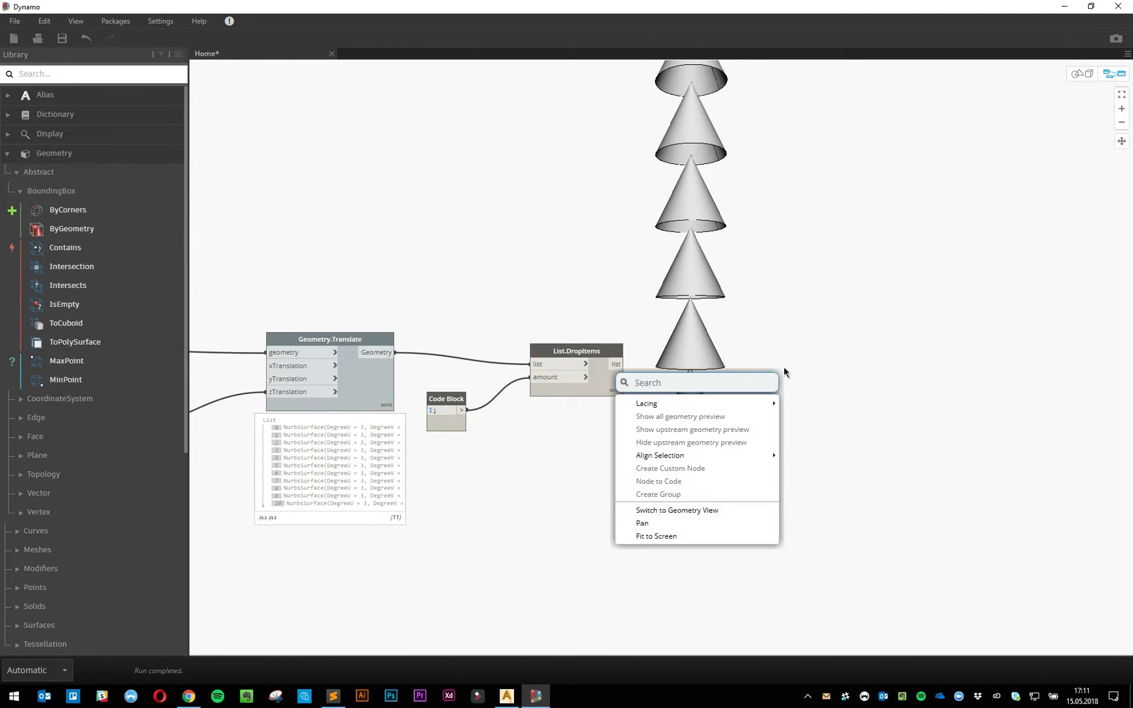
{"action": "type", "text": "bake"}
{"action": "key", "text": "Return"}
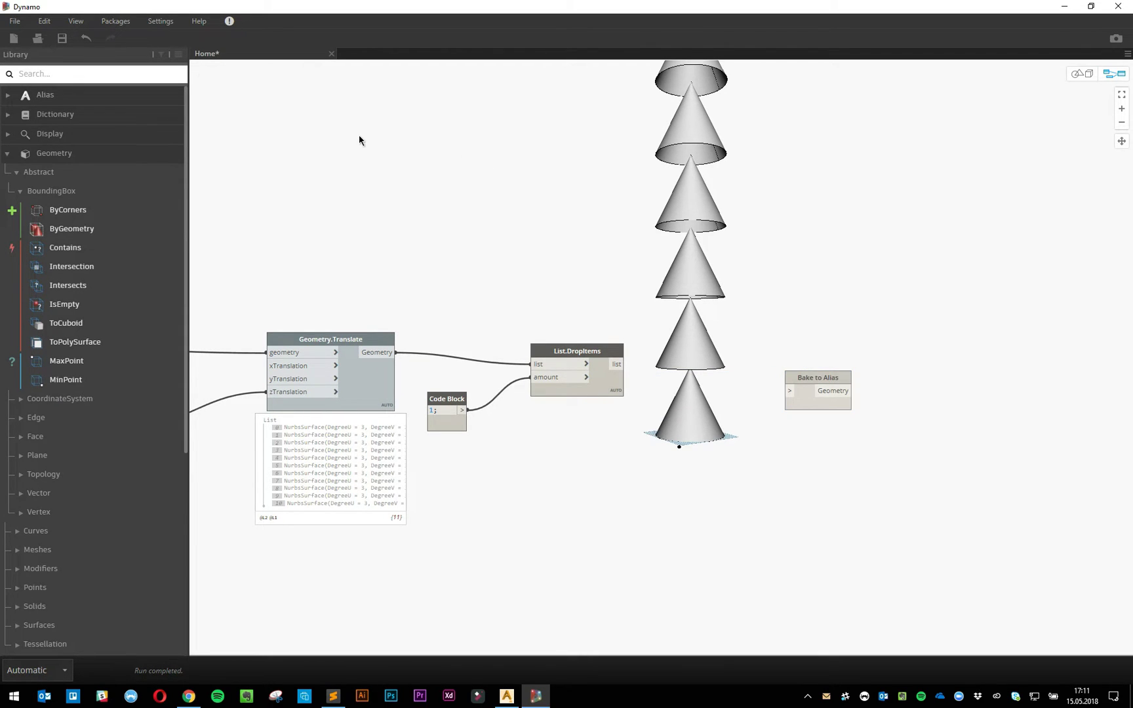
Step: Save the graph as Dynamo Tutorial-2.dyn and wire DropItems' list into Bake to Alias
{"action": "key", "text": "ctrl+s"}
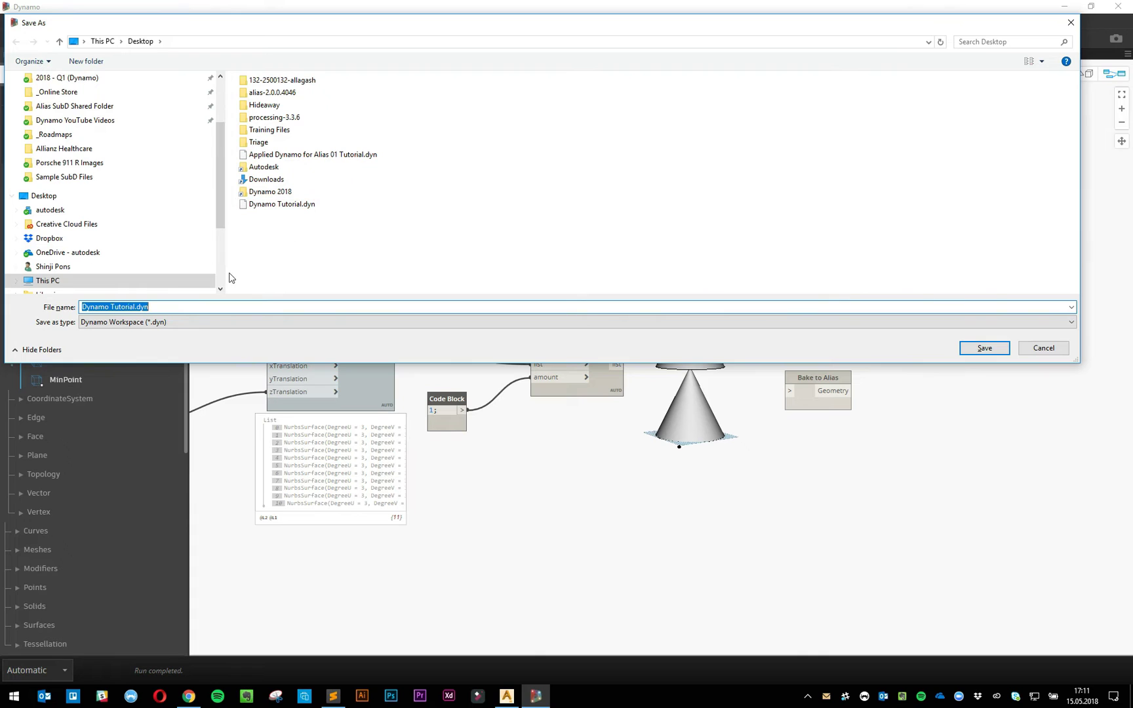
{"action": "left_click", "coordinate": [159, 308]}
{"action": "key", "text": "Return"}
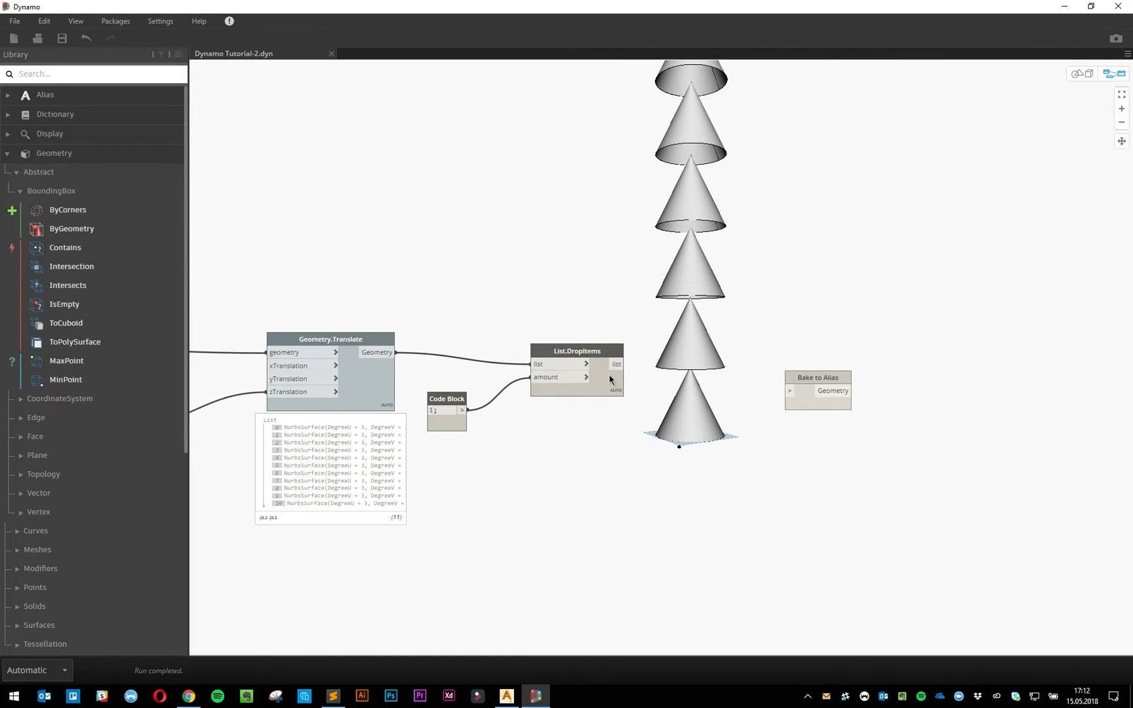
{"action": "mouse_move", "coordinate": [624, 363]}
{"action": "left_mouse_down"}
{"action": "mouse_move", "coordinate": [789, 390]}
{"action": "mouse_move", "coordinate": [714, 365]}
{"action": "mouse_move", "coordinate": [713, 355]}
{"action": "left_mouse_up"}
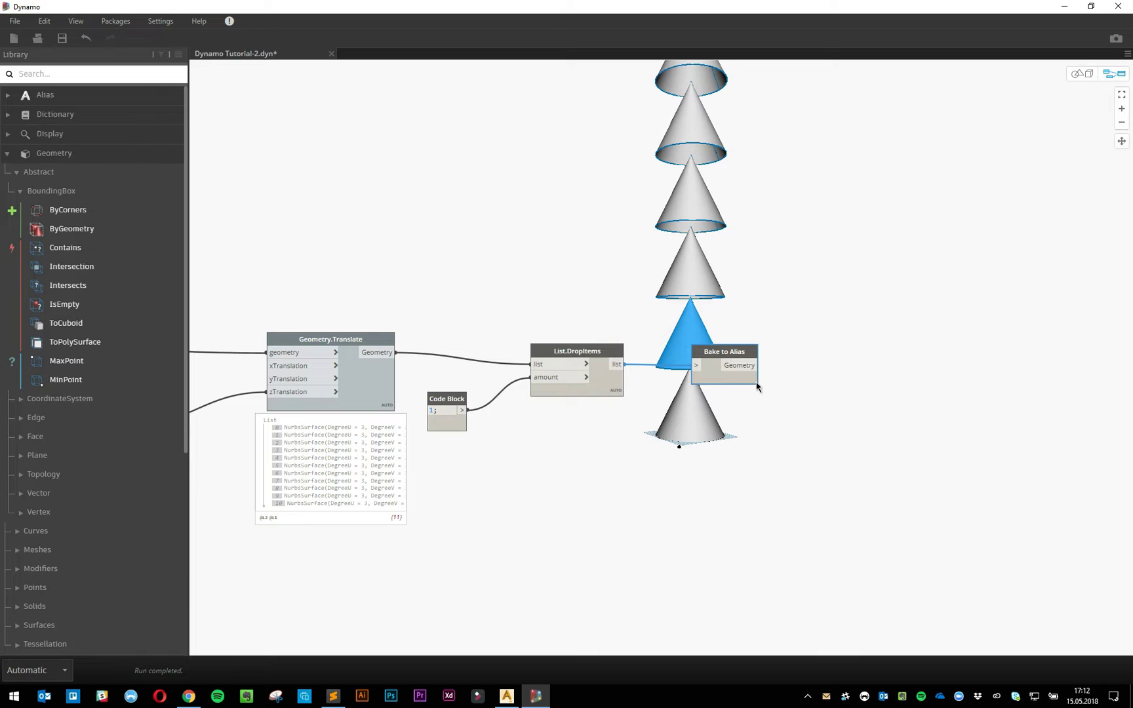
{"action": "left_click", "coordinate": [800, 383]}
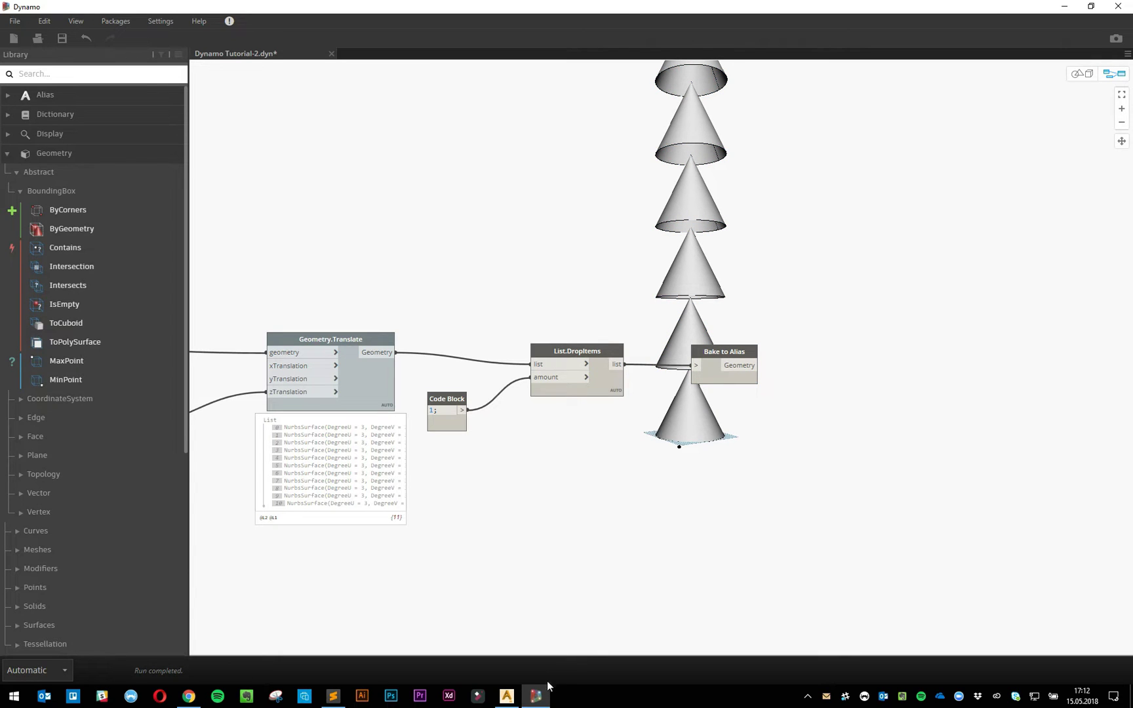
Step: In Alias, frame the baked 11-cone column in the Perspective view
{"action": "left_click", "coordinate": [507, 695]}
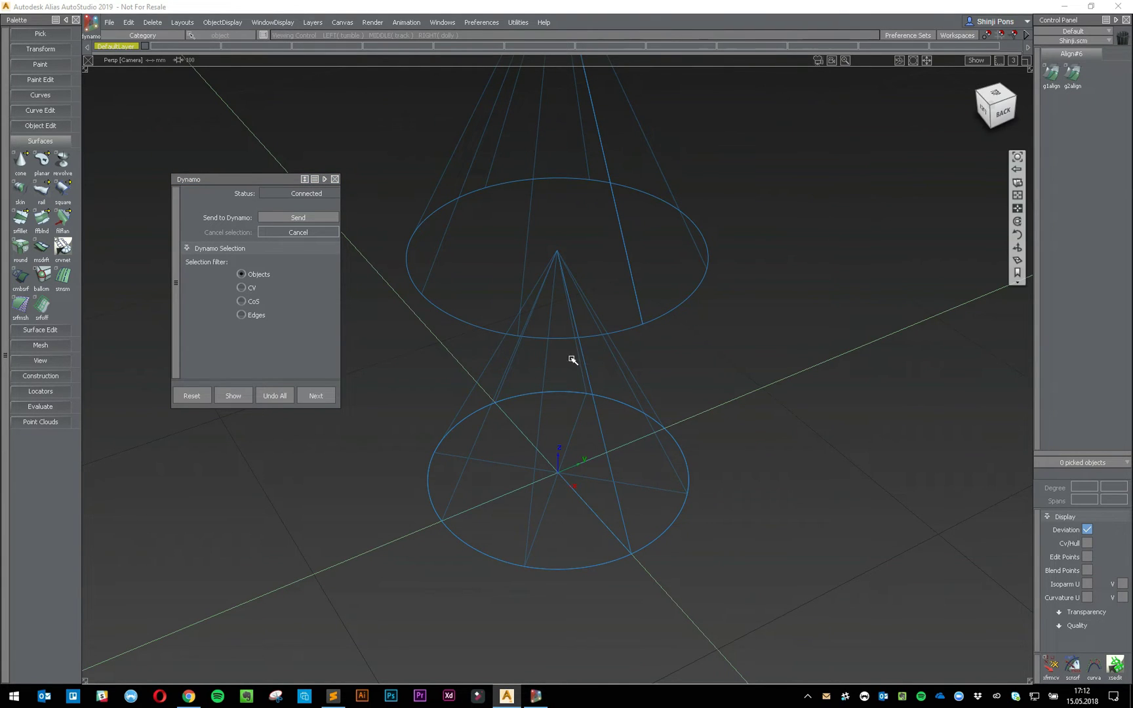
{"action": "left_click_drag", "start_coordinate": [568, 361], "coordinate": [503, 473], "text": "alt+shift"}
{"action": "right_click_drag", "start_coordinate": [503, 473], "coordinate": [561, 152], "text": "alt+shift"}
{"action": "middle_click_drag", "start_coordinate": [561, 151], "coordinate": [549, 397], "text": "alt+shift"}
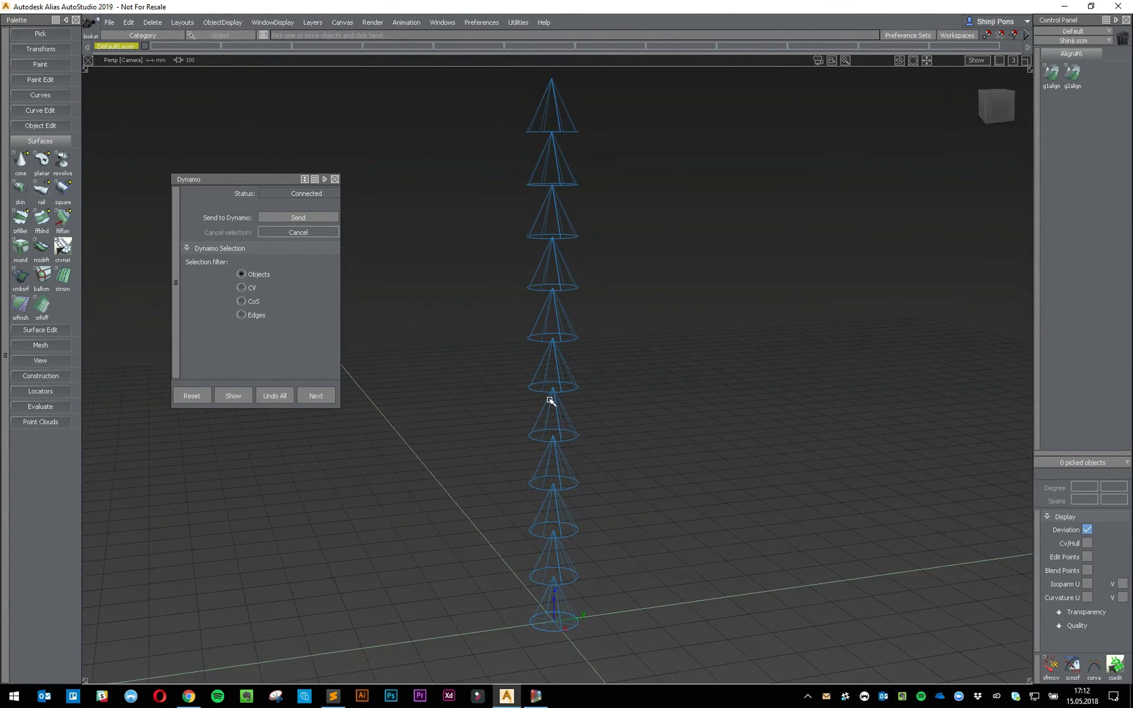
{"action": "mouse_move", "coordinate": [551, 401]}
{"action": "left_mouse_down", "text": "alt+shift"}
{"action": "mouse_move", "coordinate": [559, 382]}
{"action": "mouse_move", "coordinate": [667, 391]}
{"action": "mouse_move", "coordinate": [596, 539]}
{"action": "mouse_move", "coordinate": [518, 463]}
{"action": "mouse_move", "coordinate": [847, 405]}
{"action": "mouse_move", "coordinate": [733, 379]}
{"action": "left_mouse_up", "text": "alt+shift"}
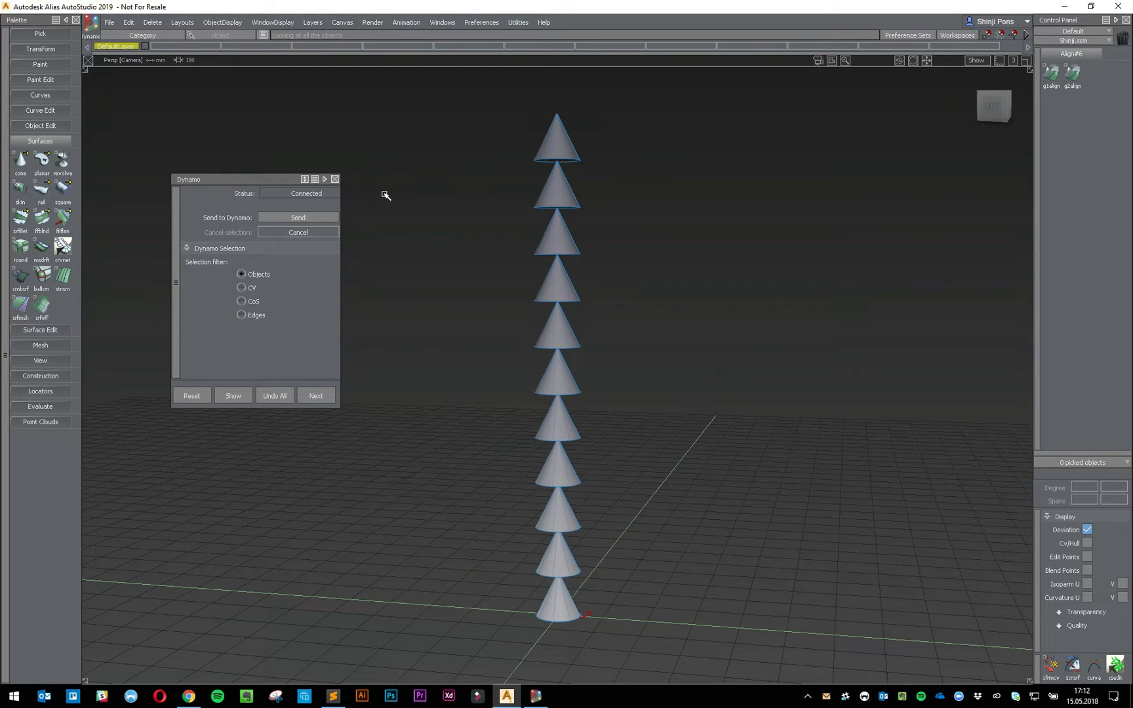
Step: Close the Dynamo panel and set picking to whole objects
{"action": "left_click", "coordinate": [336, 179]}
{"action": "left_click", "coordinate": [385, 383], "text": "ctrl+shift"}
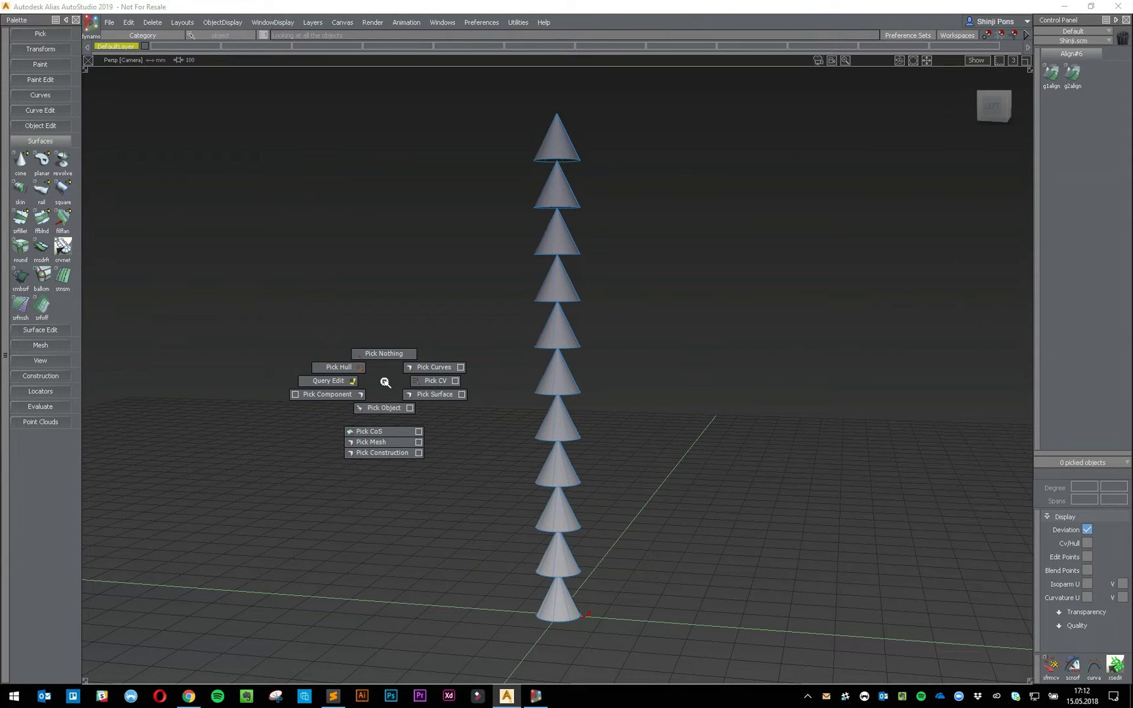
{"action": "left_click_drag", "start_coordinate": [386, 383], "coordinate": [386, 401], "text": "ctrl+shift"}
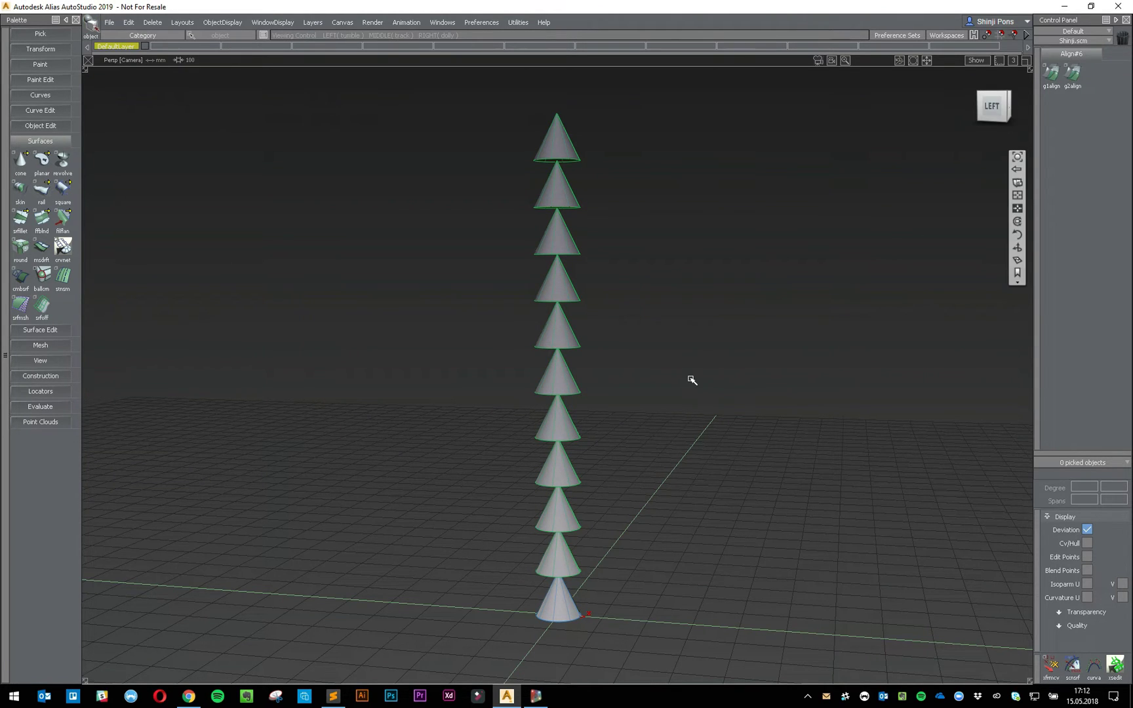
{"action": "left_click_drag", "start_coordinate": [690, 379], "coordinate": [592, 321], "text": "alt+shift"}
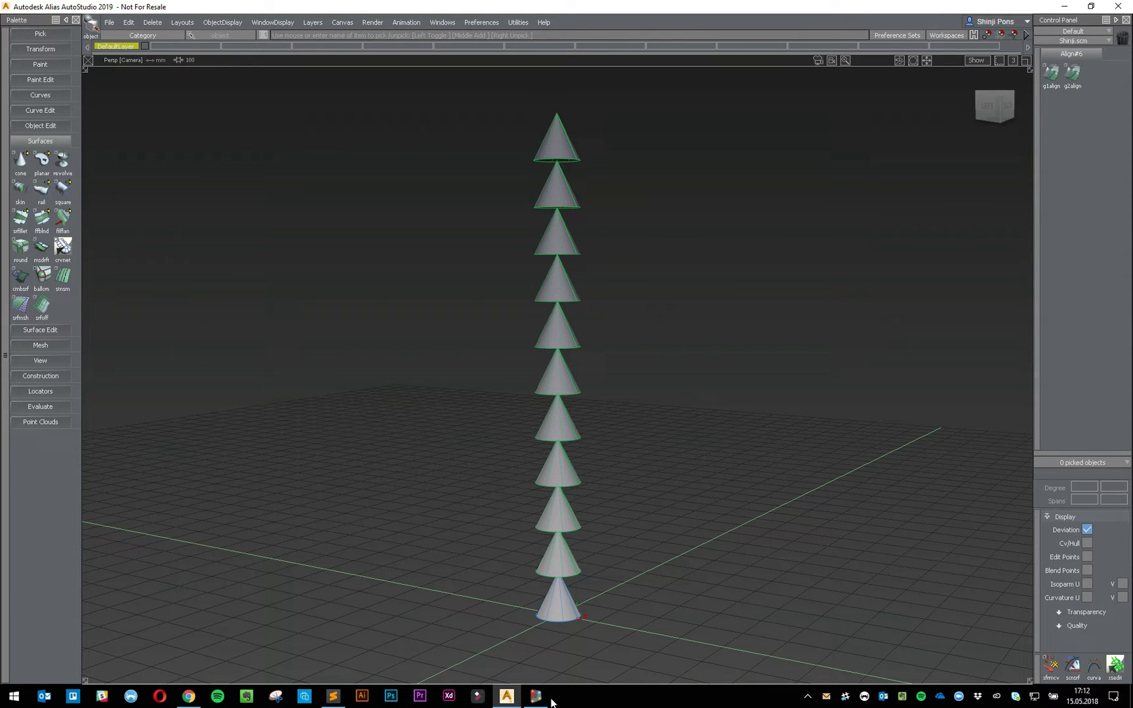
Step: Close the Dynamo window and pick the cones as whole objects
{"action": "mouse_move", "coordinate": [540, 701]}
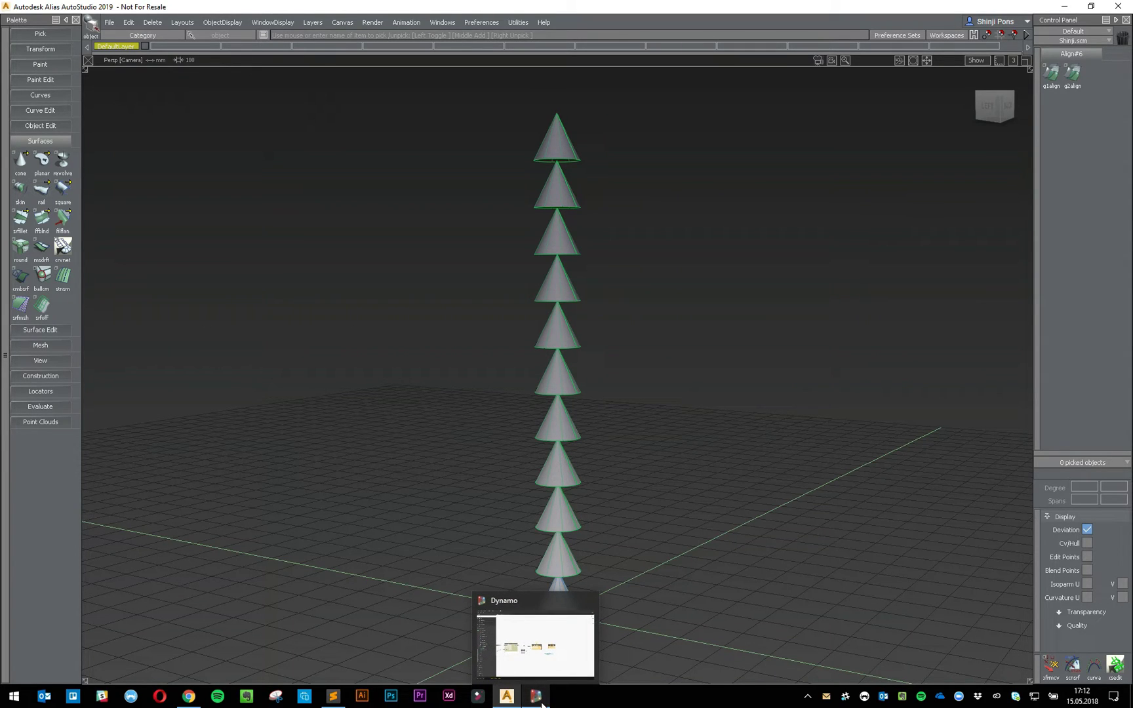
{"action": "right_click", "coordinate": [541, 702]}
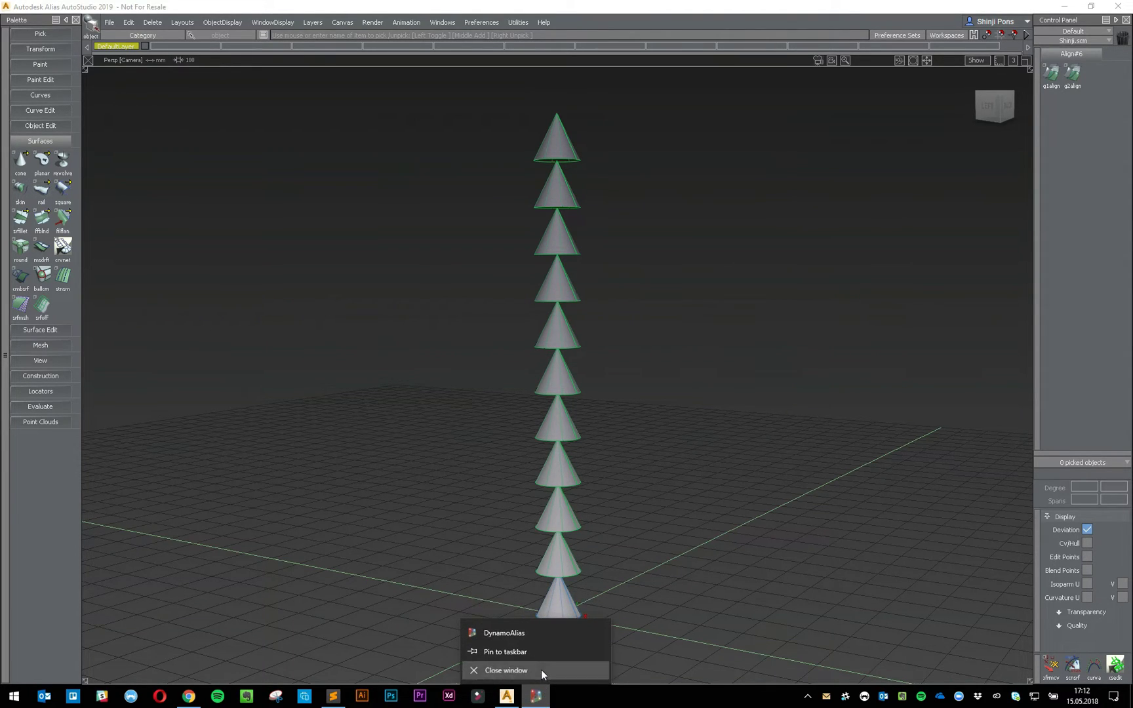
{"action": "left_click", "coordinate": [541, 669]}
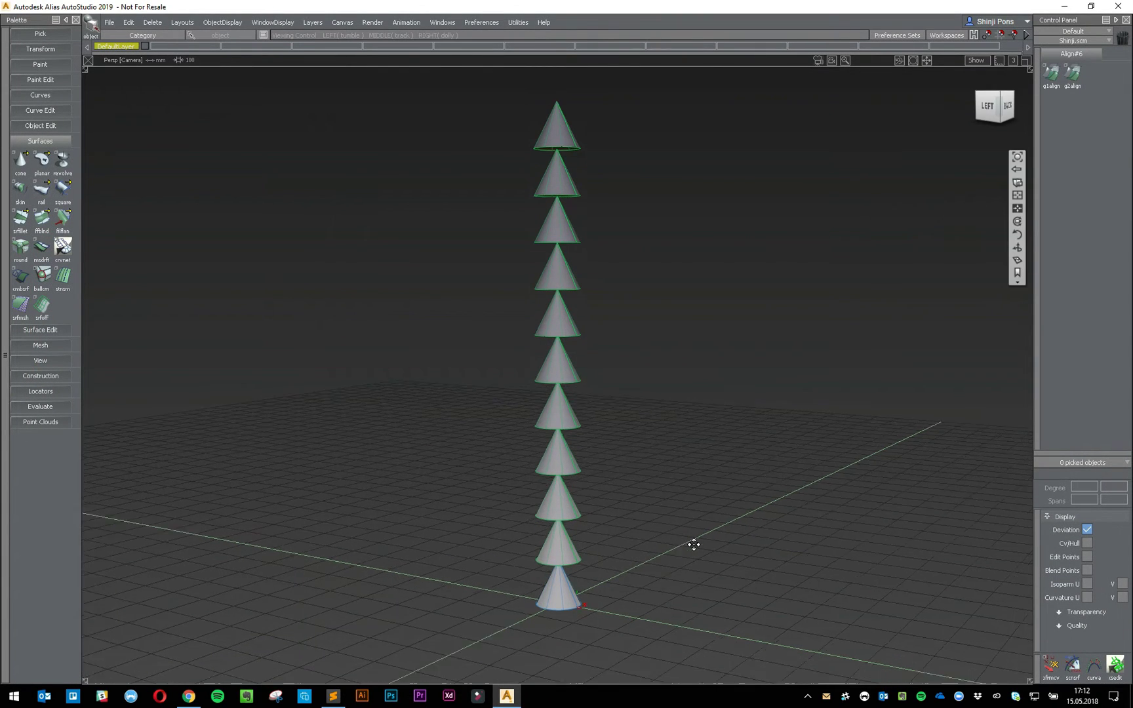
{"action": "left_click_drag", "start_coordinate": [694, 544], "coordinate": [668, 475], "text": "alt+shift"}
{"action": "left_click", "coordinate": [603, 453], "text": "ctrl+shift"}
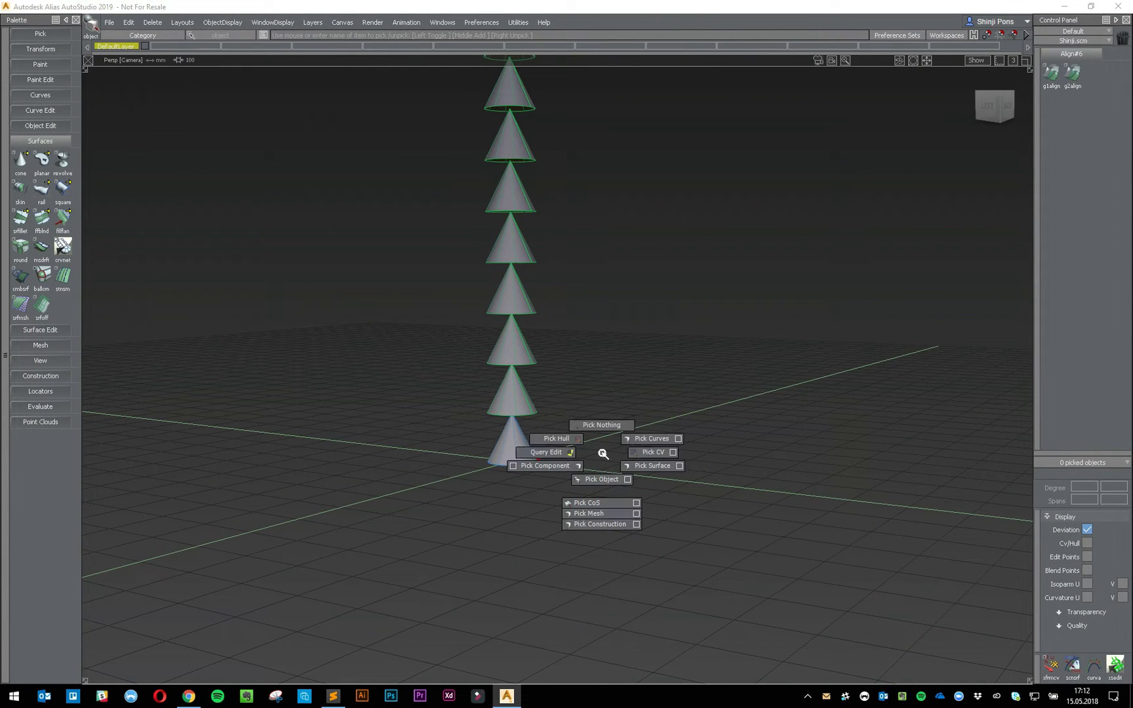
{"action": "left_click_drag", "start_coordinate": [602, 454], "coordinate": [604, 478], "text": "ctrl+shift"}
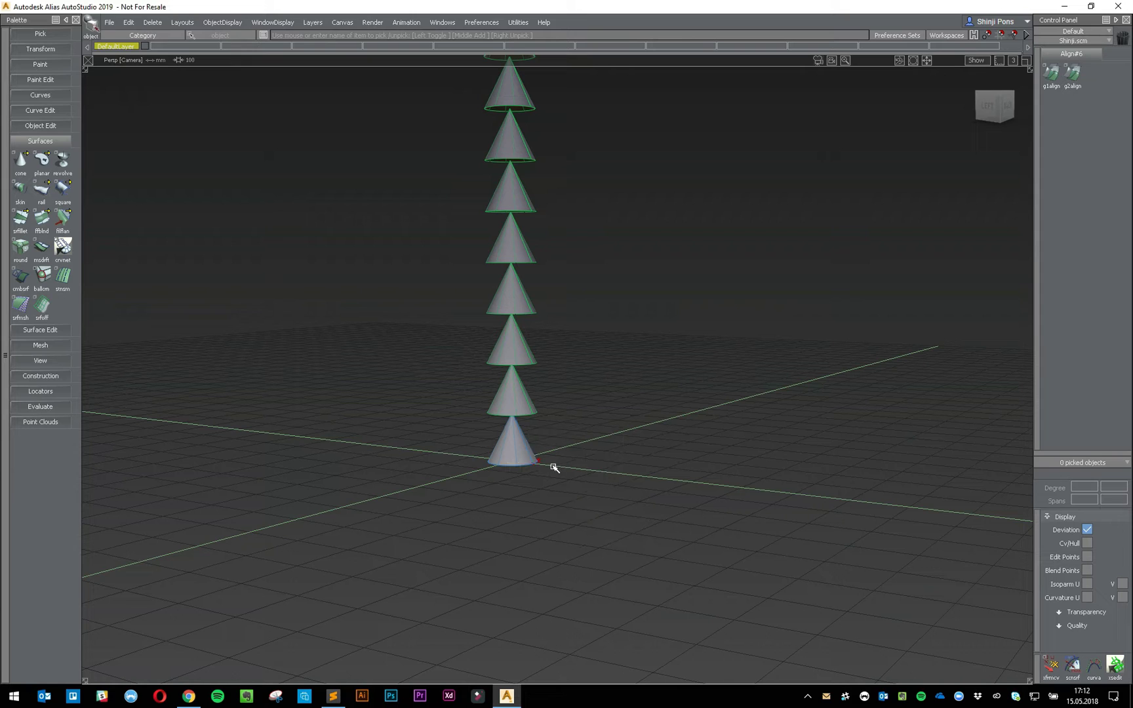
{"action": "left_click", "coordinate": [516, 454]}
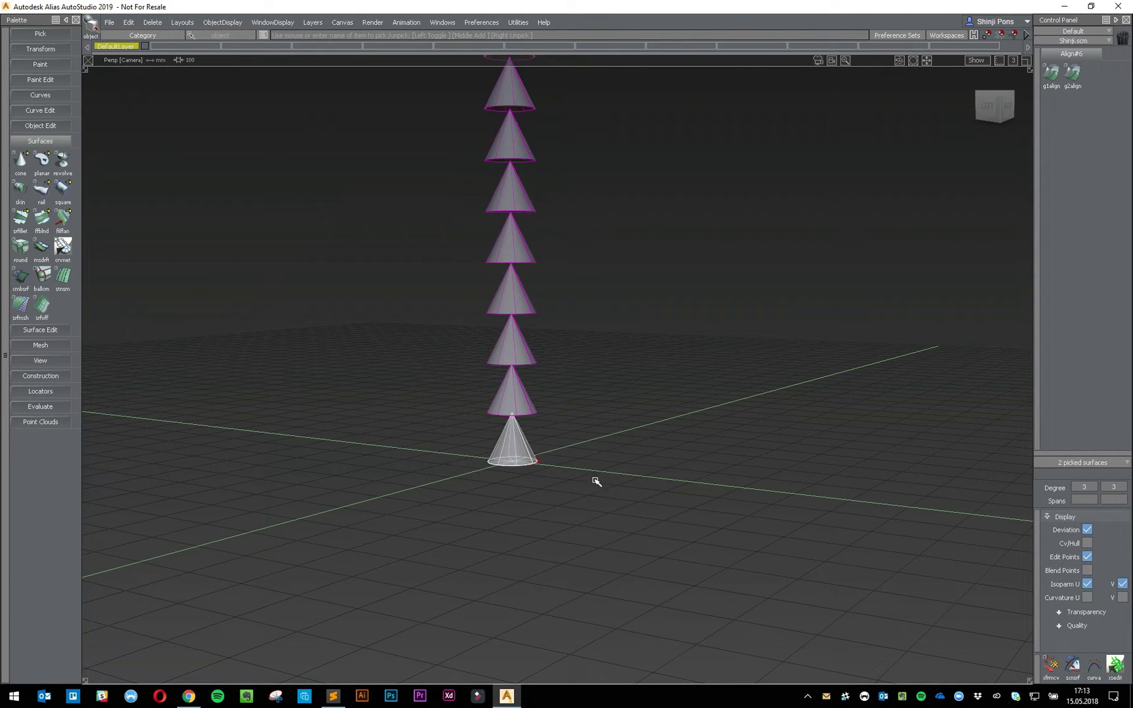
Step: Scale the picked cones to 300 so the stack rebuilds as a seven-cone column
{"action": "scroll", "coordinate": [676, 529], "scroll_direction": "up", "scroll_amount": 2}
{"action": "right_click_drag", "start_coordinate": [676, 529], "coordinate": [697, 457], "text": "alt+shift"}
{"action": "right_click_drag", "start_coordinate": [723, 579], "coordinate": [741, 480], "text": "alt+shift"}
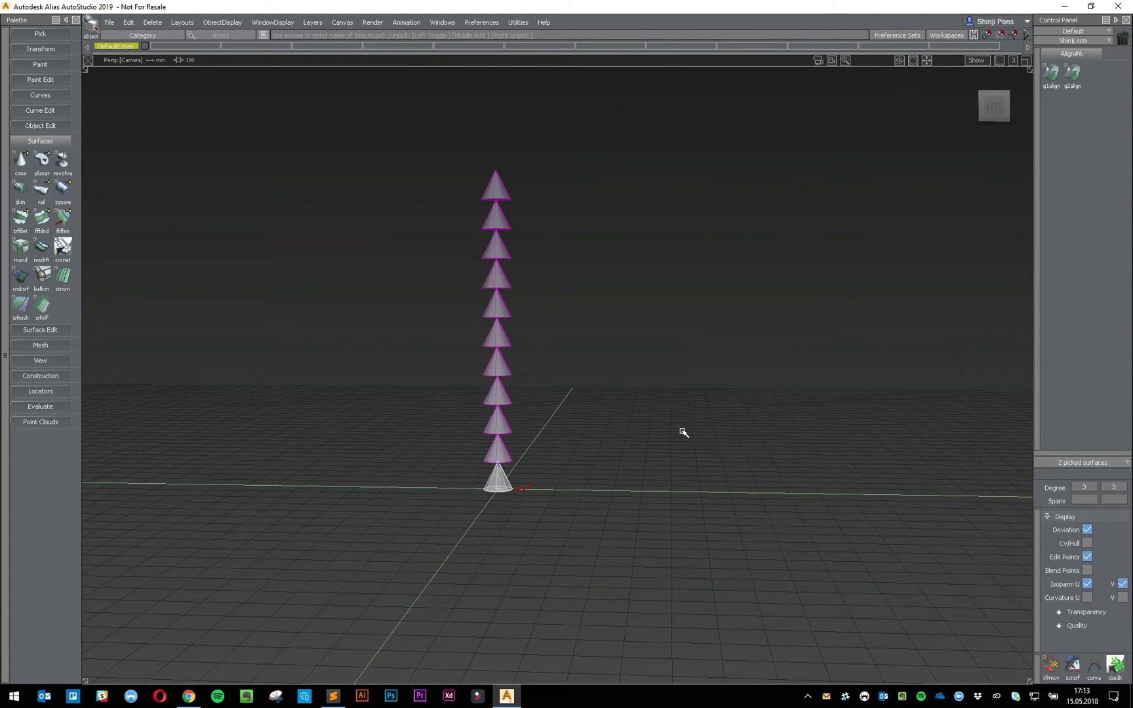
{"action": "left_click_drag", "start_coordinate": [683, 432], "coordinate": [704, 433], "text": "ctrl+shift"}
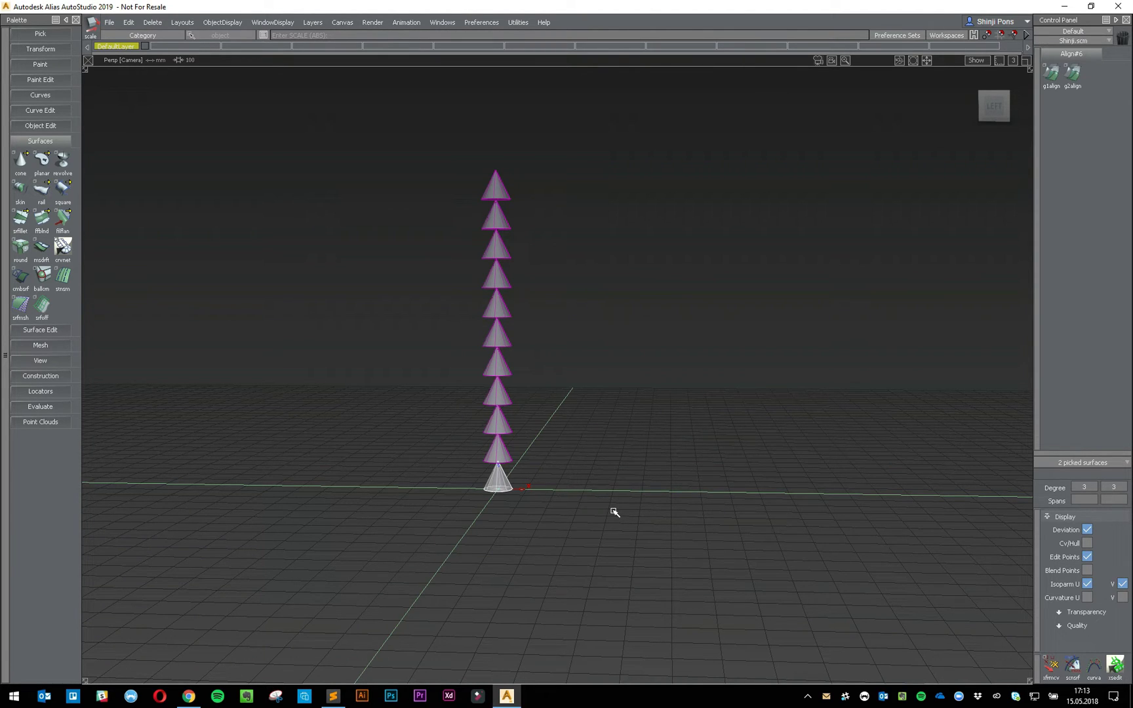
{"action": "left_click_drag", "start_coordinate": [615, 511], "coordinate": [634, 487]}
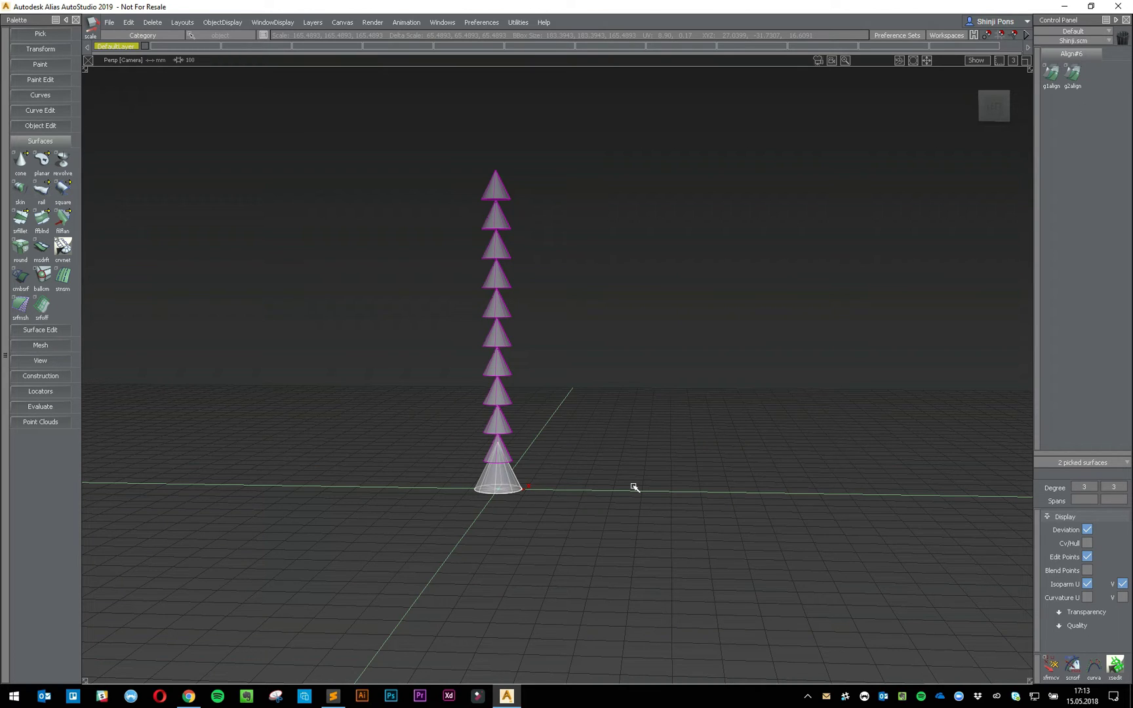
{"action": "type", "text": "300"}
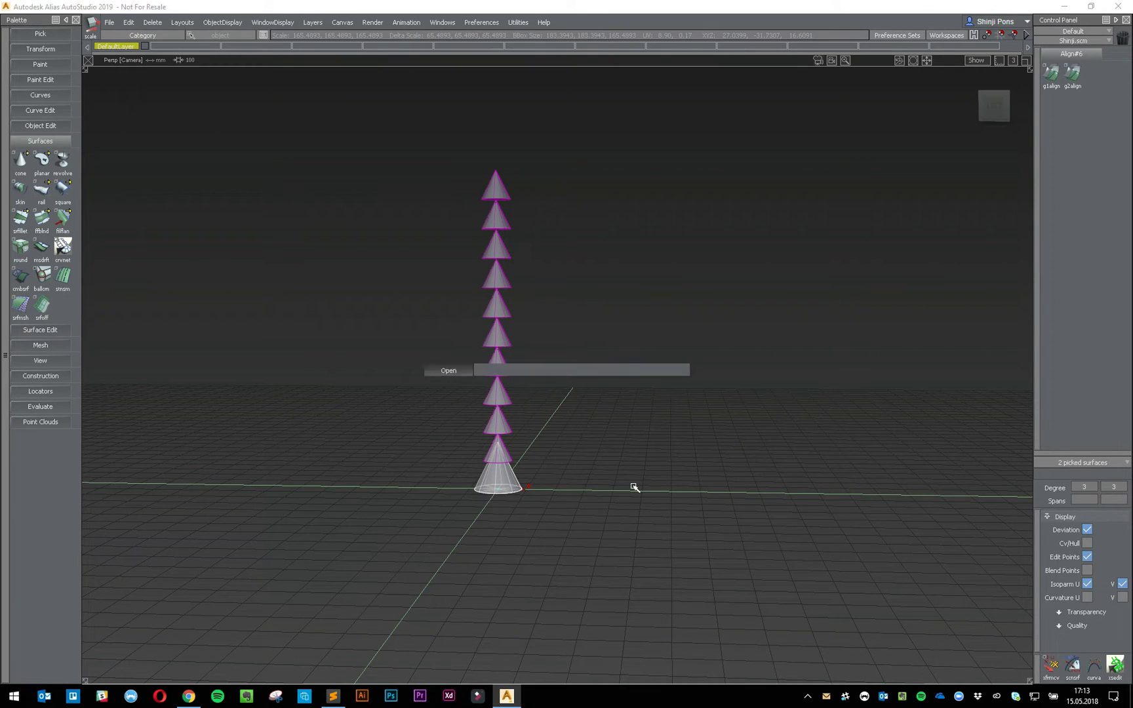
{"action": "key", "text": "Return"}
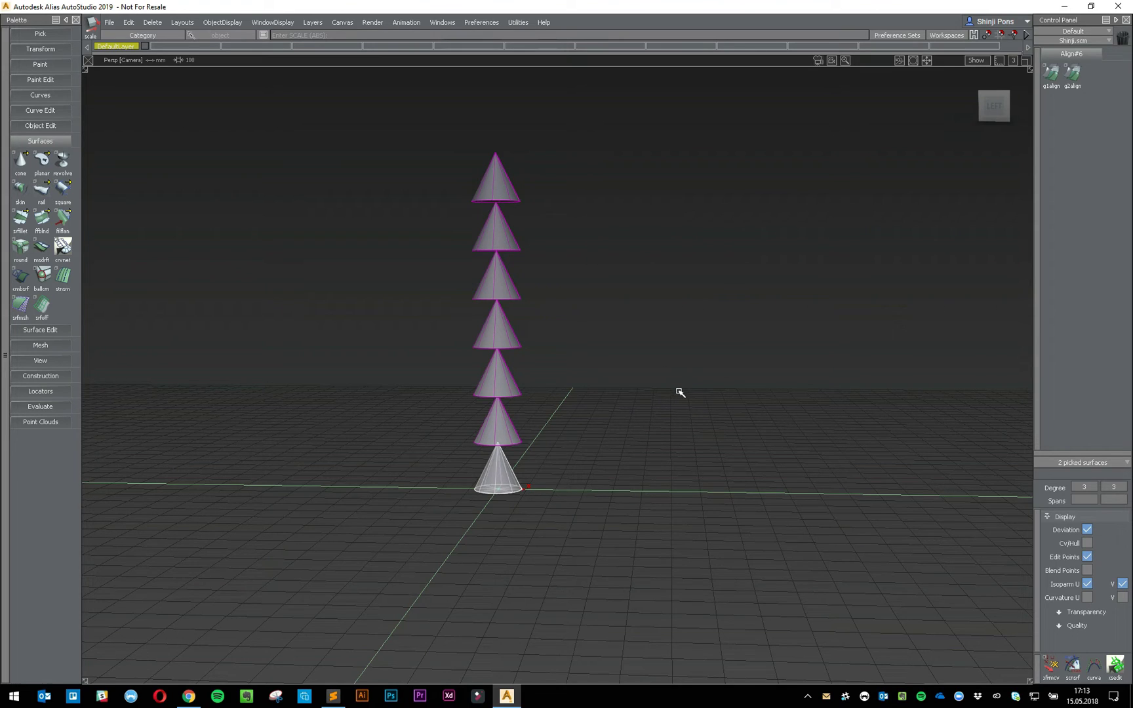
Step: Deselect the cones, query the third cone's history, and follow its dynamo link
{"action": "left_click_drag", "start_coordinate": [680, 392], "coordinate": [678, 369], "text": "ctrl+shift"}
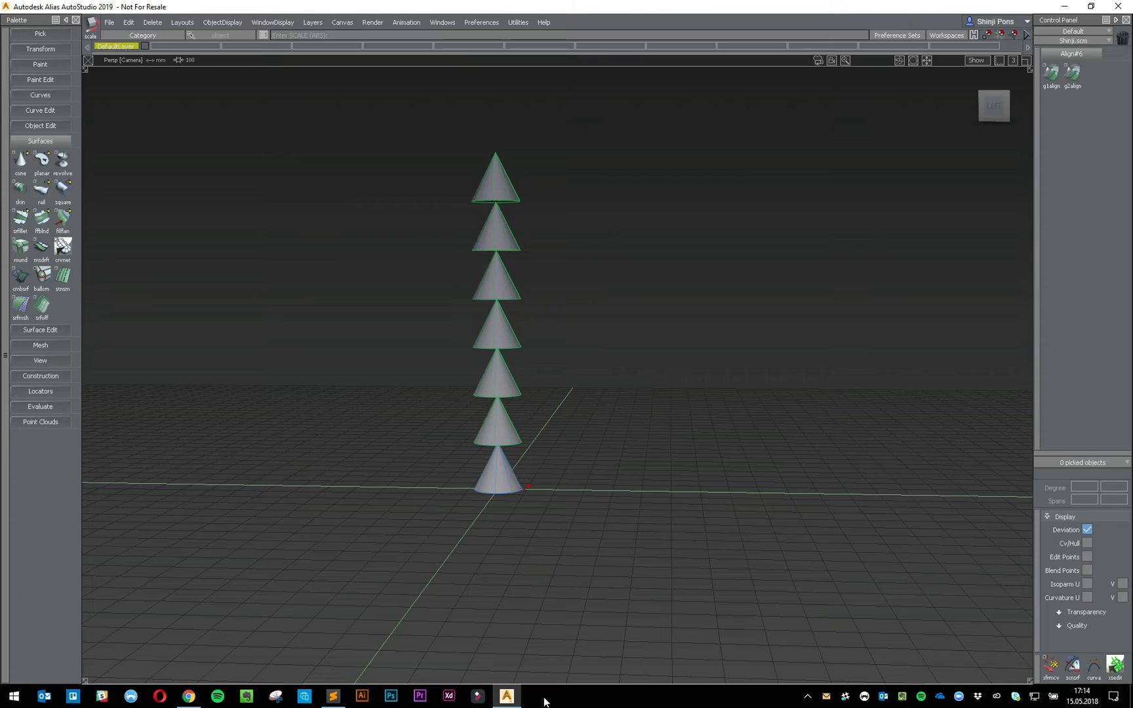
{"action": "left_click_drag", "start_coordinate": [675, 308], "coordinate": [643, 309], "text": "ctrl+shift"}
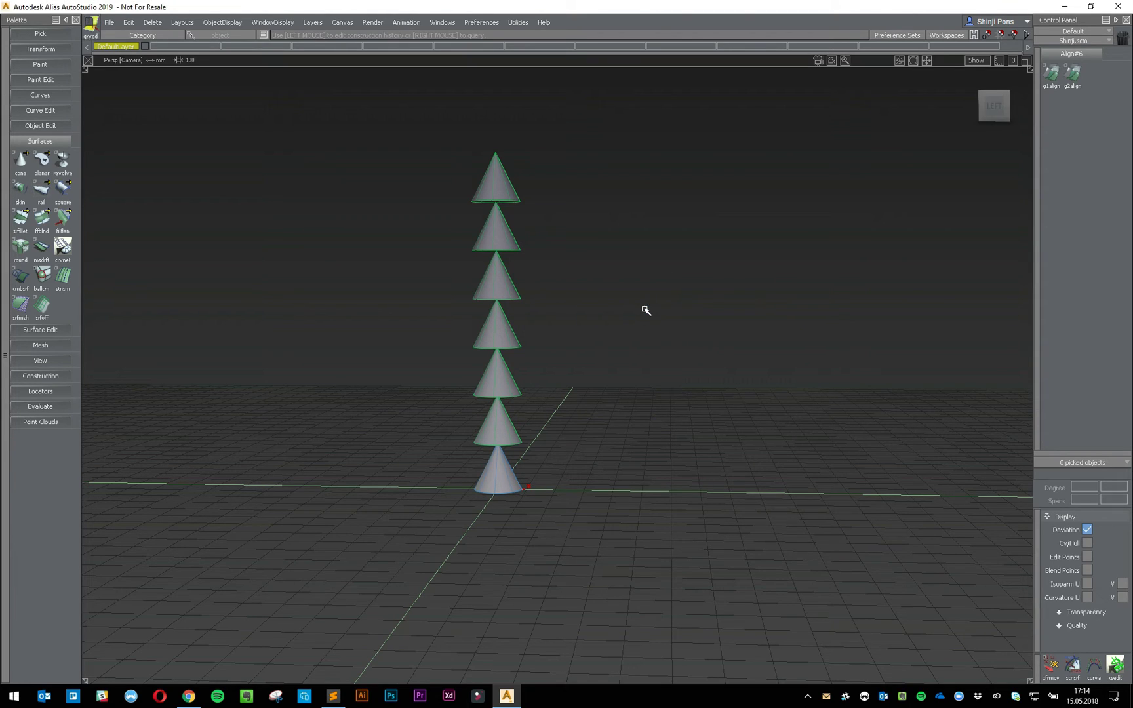
{"action": "left_click", "coordinate": [500, 291]}
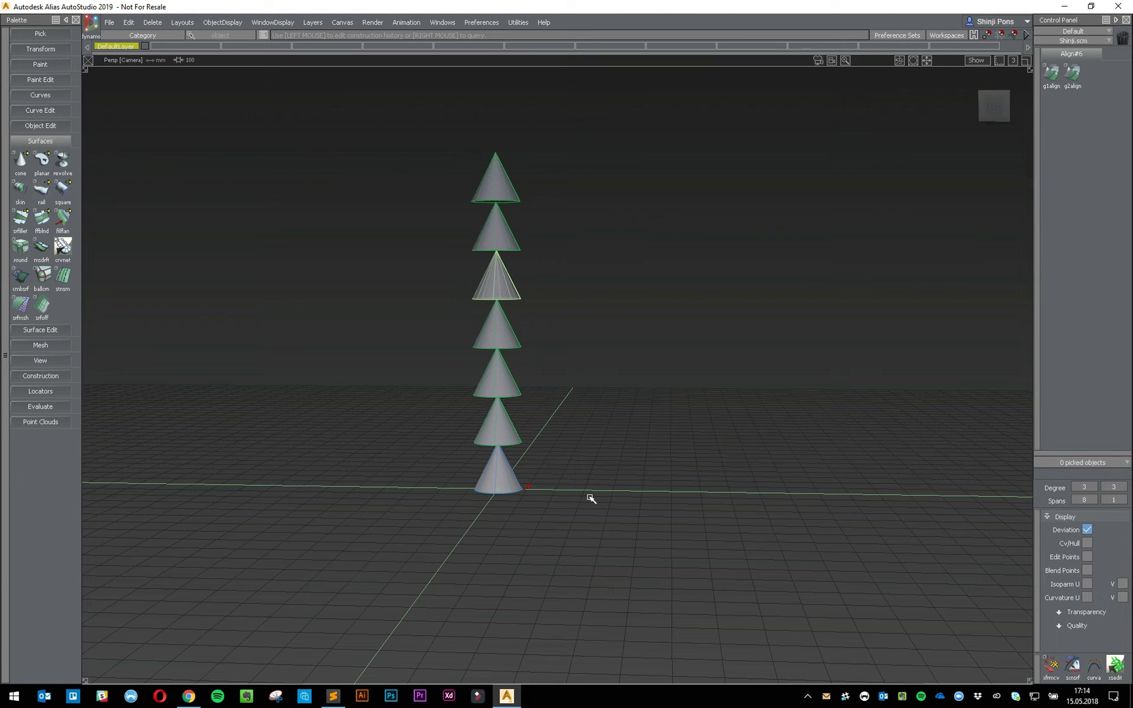
{"action": "left_click", "coordinate": [91, 24]}
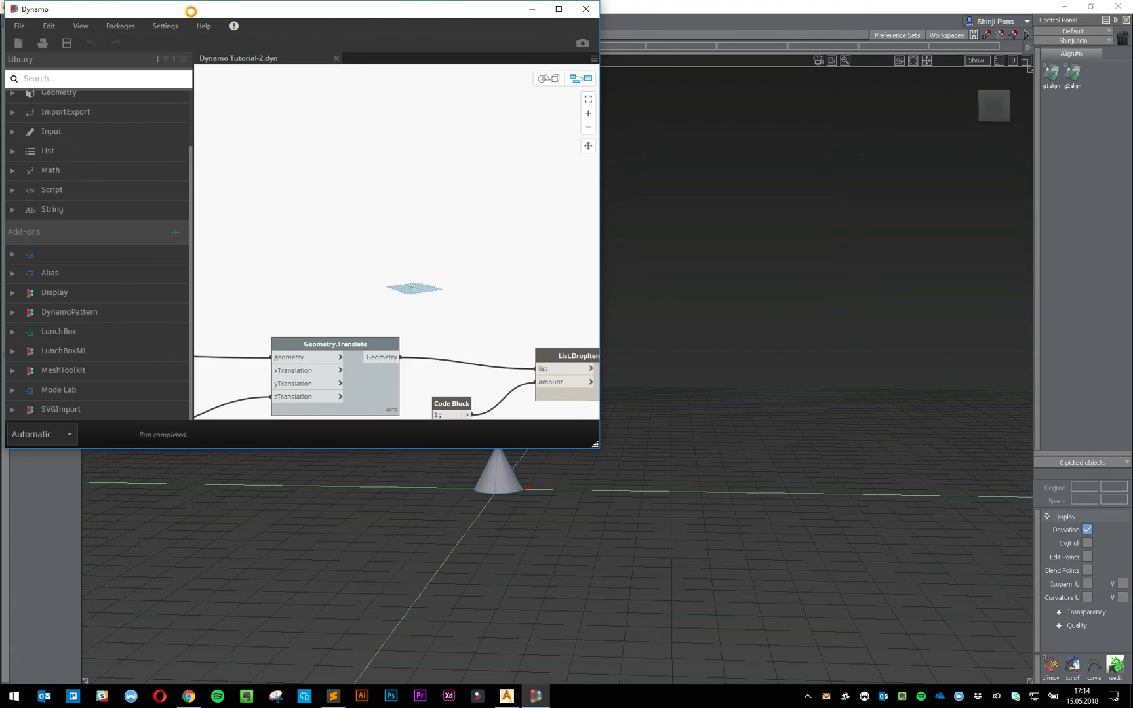
Step: Maximise the Dynamo window and show what the Select from Alias node picked
{"action": "left_click_drag", "start_coordinate": [191, 11], "coordinate": [392, 85]}
{"action": "double_click", "coordinate": [392, 85]}
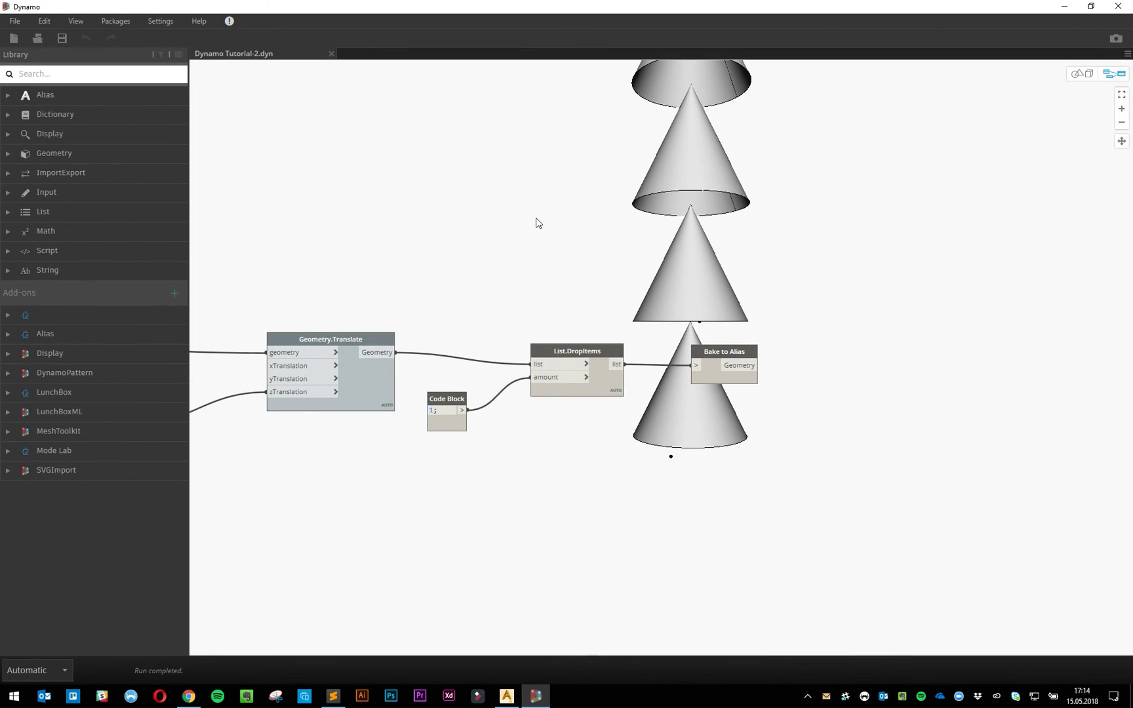
{"action": "scroll", "coordinate": [536, 222], "scroll_direction": "down", "scroll_amount": 3}
{"action": "middle_click_drag", "start_coordinate": [462, 223], "coordinate": [894, 295]}
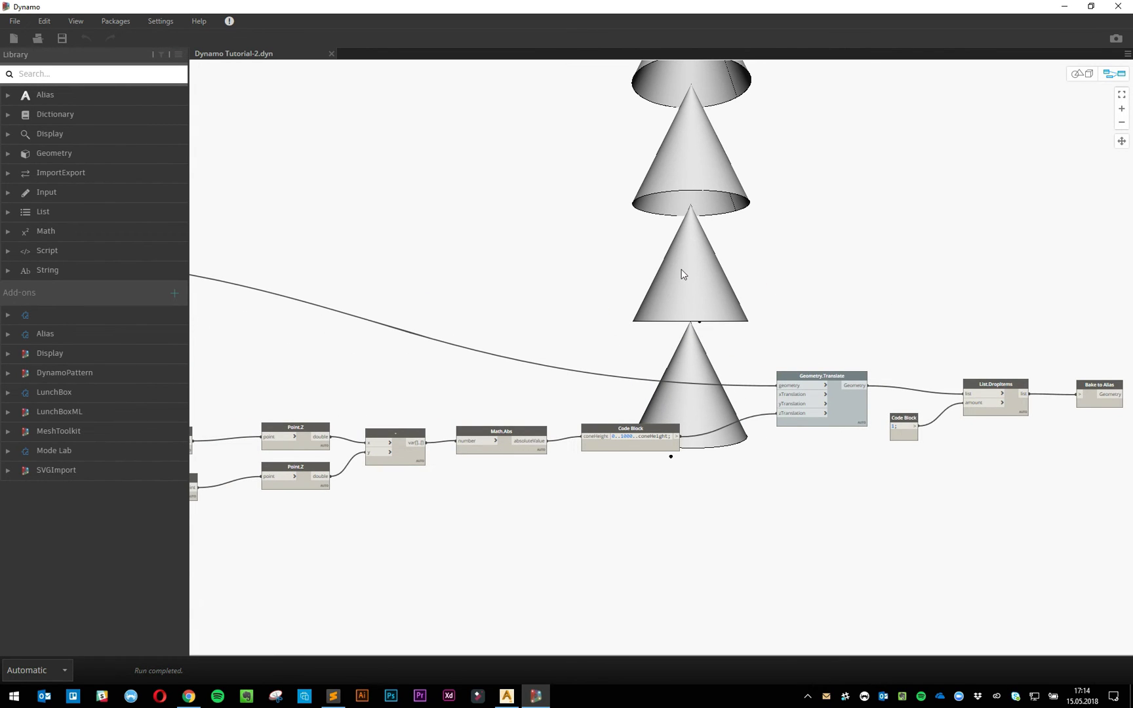
{"action": "middle_click_drag", "start_coordinate": [377, 295], "coordinate": [732, 335]}
{"action": "middle_click_drag", "start_coordinate": [269, 347], "coordinate": [649, 383]}
{"action": "scroll", "coordinate": [524, 394], "scroll_direction": "up", "scroll_amount": 3}
{"action": "scroll", "coordinate": [525, 394], "scroll_direction": "up", "scroll_amount": 2}
{"action": "mouse_move", "coordinate": [626, 218]}
{"action": "left_mouse_down"}
{"action": "mouse_move", "coordinate": [614, 224]}
{"action": "mouse_move", "coordinate": [624, 225]}
{"action": "left_mouse_up"}
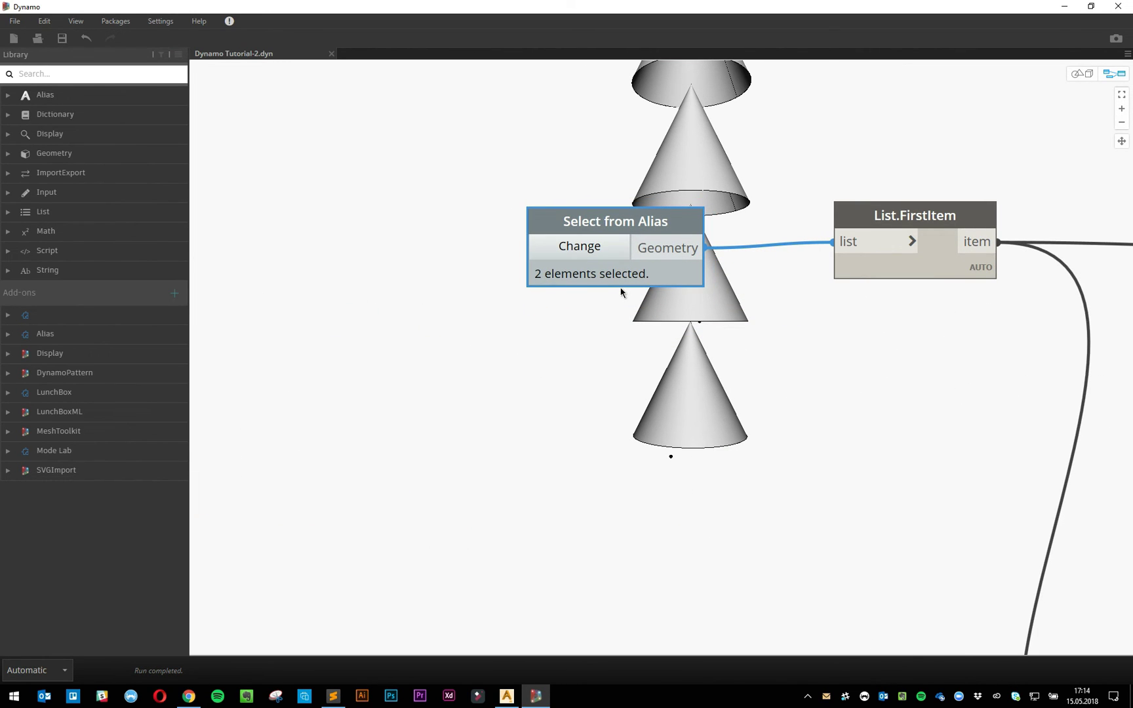
{"action": "left_click", "coordinate": [596, 251]}
Step: Center the 0..1000..coneHeight Code Block, now outputting 7 values, beside Math.Abs
{"action": "scroll", "coordinate": [678, 350], "scroll_direction": "down", "scroll_amount": 5}
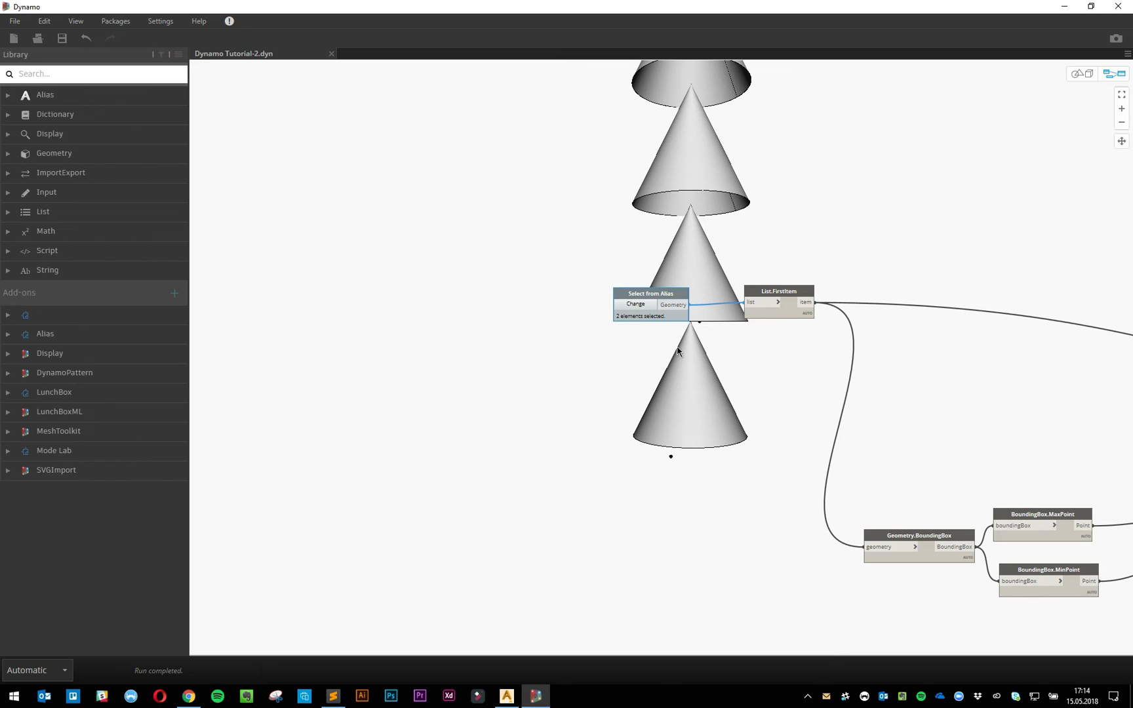
{"action": "scroll", "coordinate": [713, 373], "scroll_direction": "down", "scroll_amount": 2}
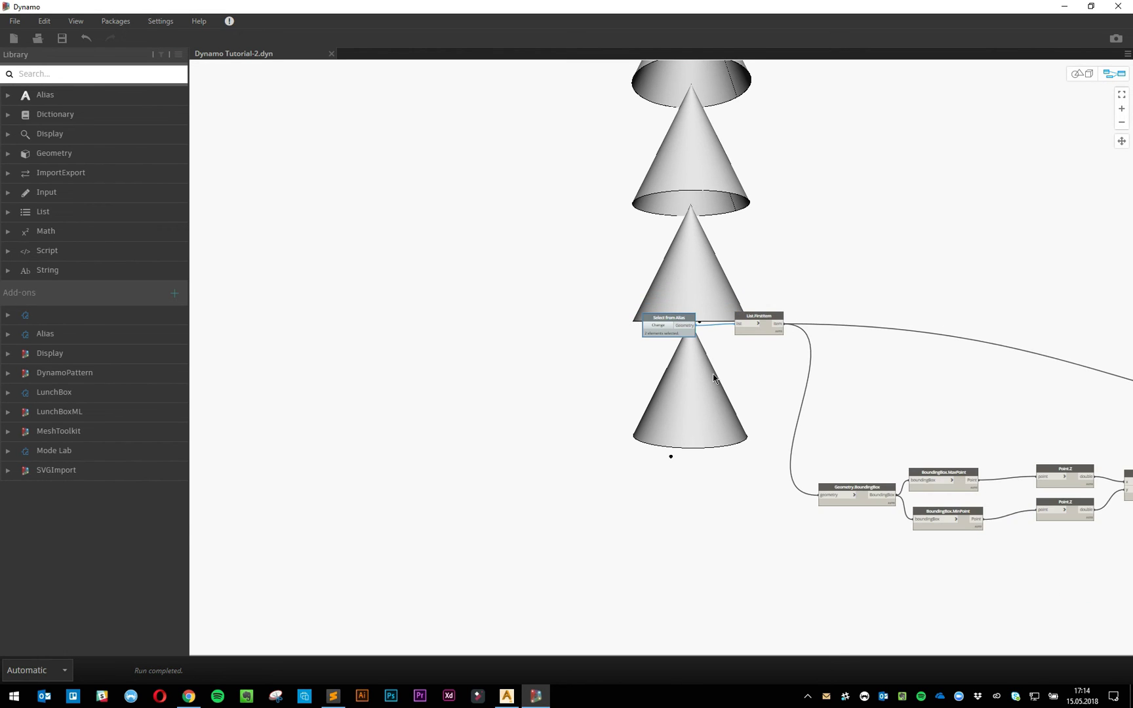
{"action": "middle_click_drag", "start_coordinate": [1068, 552], "coordinate": [509, 473]}
{"action": "middle_click_drag", "start_coordinate": [833, 502], "coordinate": [501, 460]}
{"action": "scroll", "coordinate": [608, 443], "scroll_direction": "up", "scroll_amount": 2}
{"action": "scroll", "coordinate": [684, 435], "scroll_direction": "up", "scroll_amount": 3}
{"action": "middle_click_drag", "start_coordinate": [684, 436], "coordinate": [845, 489]}
{"action": "middle_click_drag", "start_coordinate": [523, 442], "coordinate": [808, 442]}
{"action": "middle_click_drag", "start_coordinate": [683, 454], "coordinate": [798, 460]}
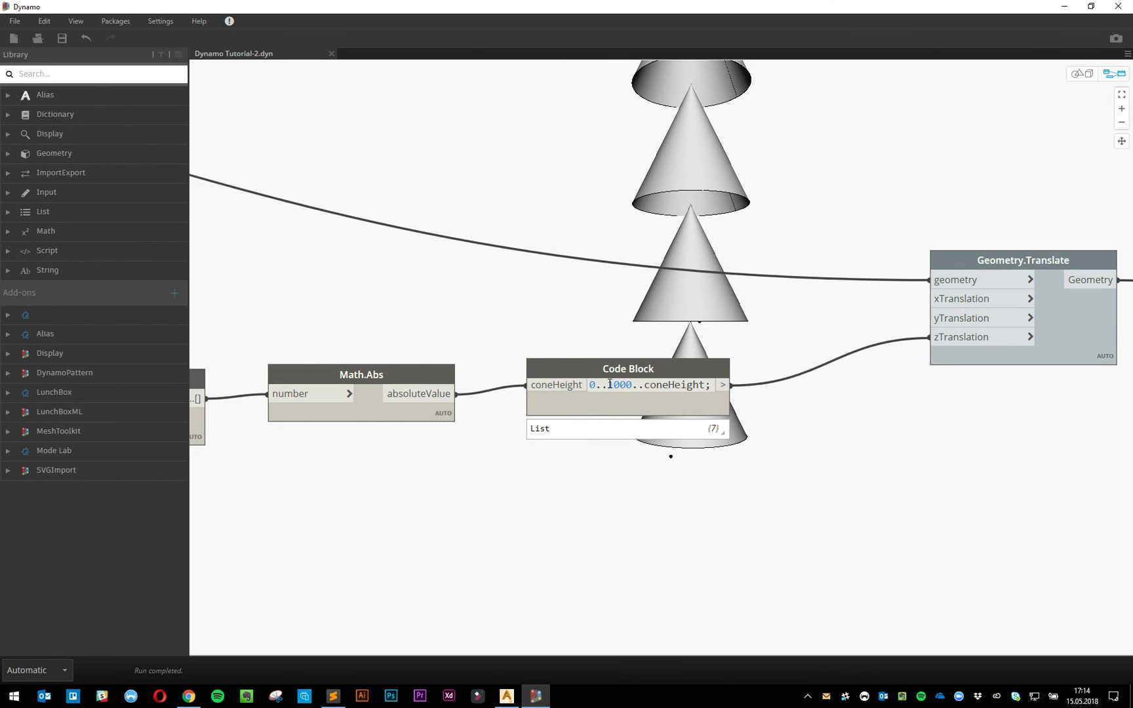
Step: Change the Code Block range to 0..500..coneHeight, then return to Alias
{"action": "left_click_drag", "start_coordinate": [607, 385], "coordinate": [619, 385]}
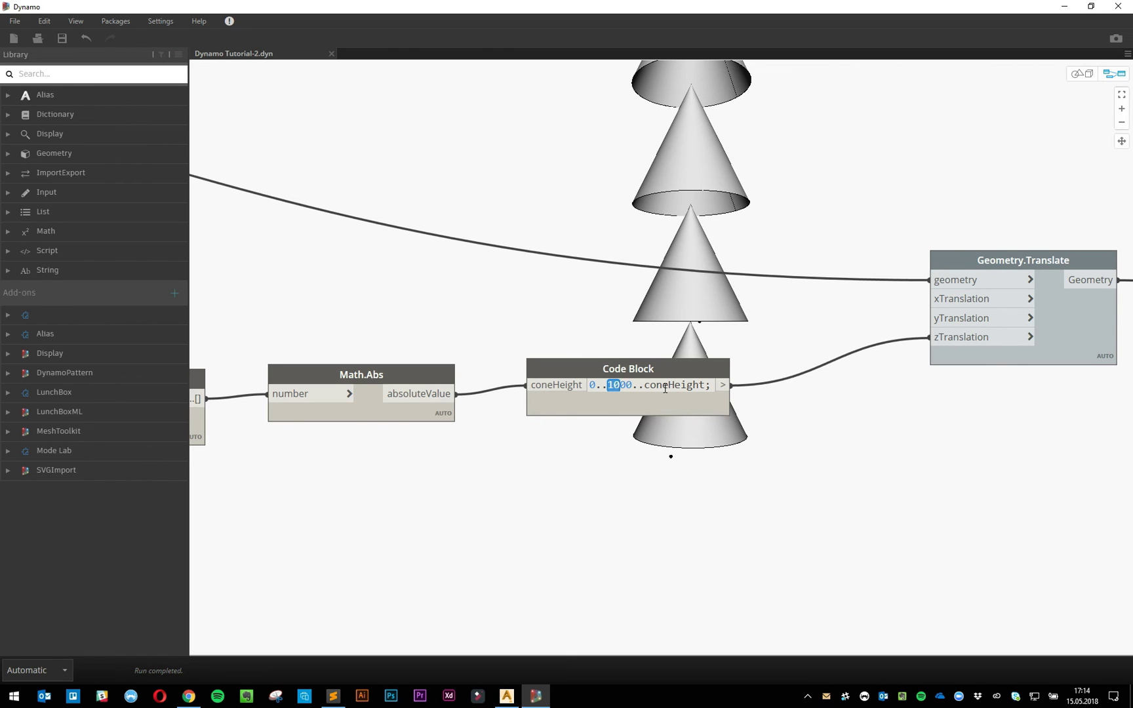
{"action": "type", "text": "5"}
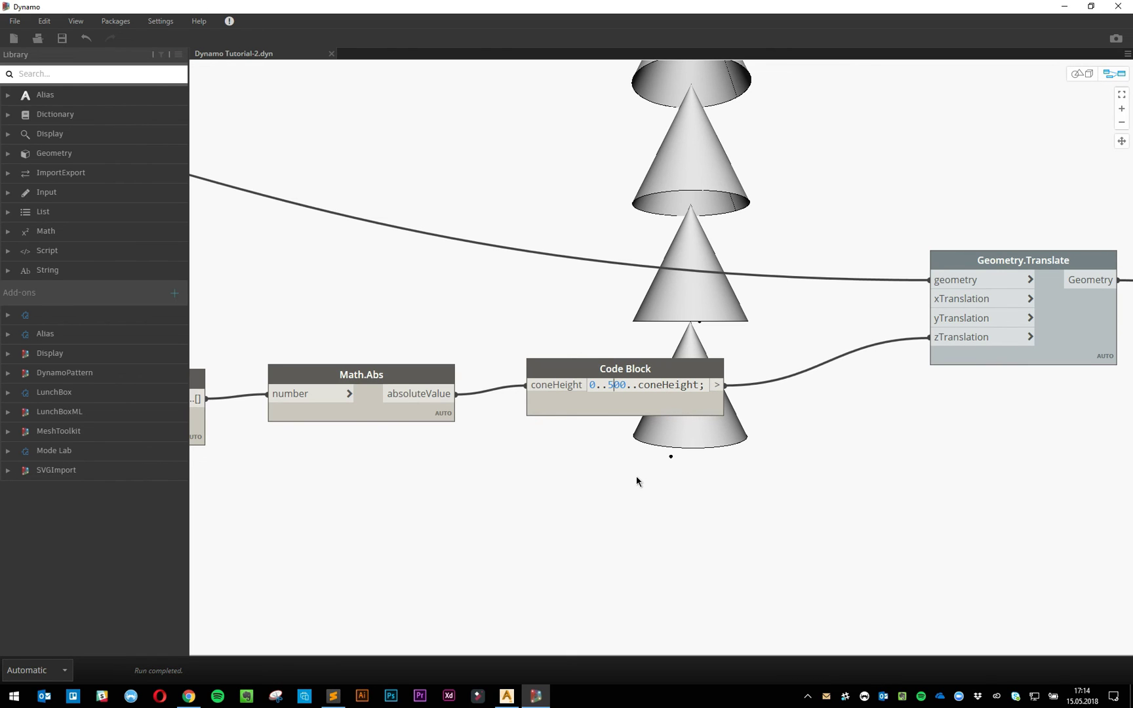
{"action": "scroll", "coordinate": [717, 526], "scroll_direction": "down", "scroll_amount": 5}
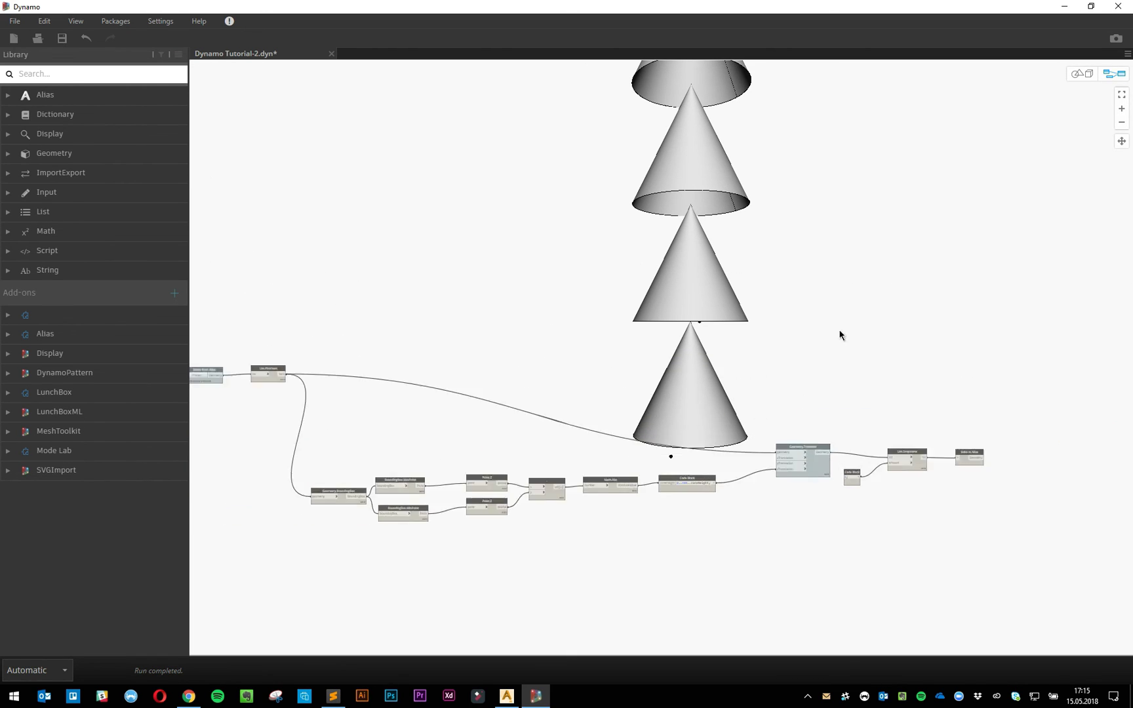
{"action": "scroll", "coordinate": [974, 133], "scroll_direction": "down", "scroll_amount": 4}
{"action": "left_click", "coordinate": [1082, 73]}
{"action": "scroll", "coordinate": [915, 165], "scroll_direction": "down", "scroll_amount": 5}
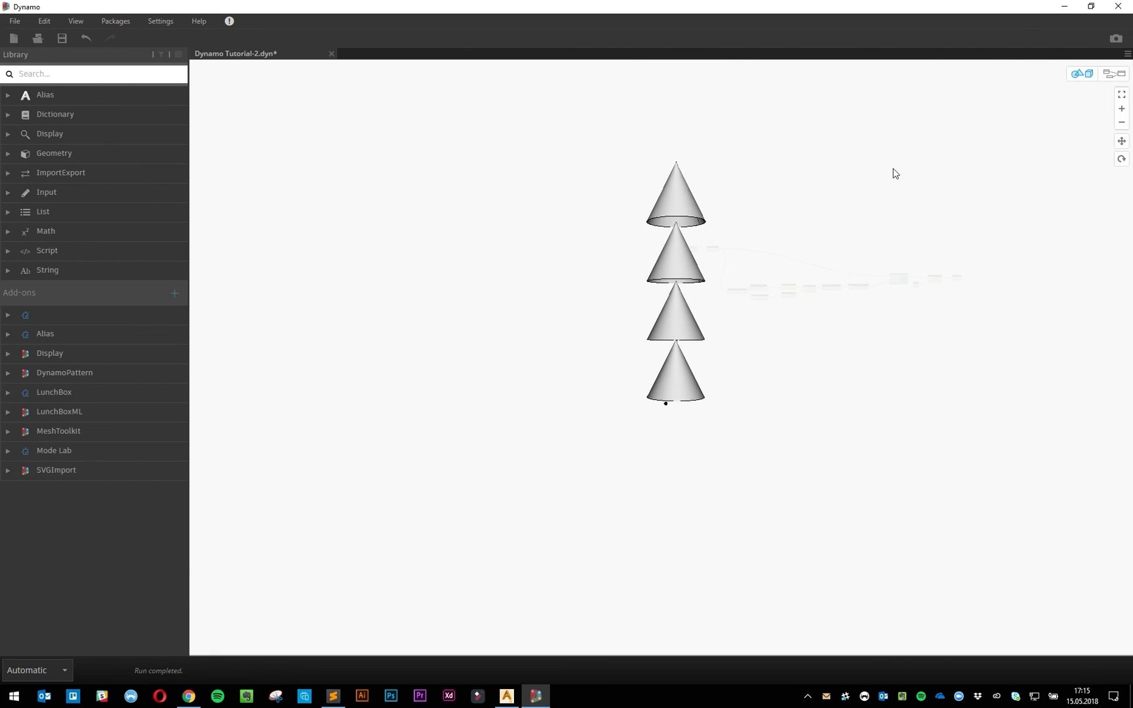
{"action": "scroll", "coordinate": [737, 241], "scroll_direction": "up", "scroll_amount": 4}
{"action": "scroll", "coordinate": [736, 240], "scroll_direction": "down", "scroll_amount": 3}
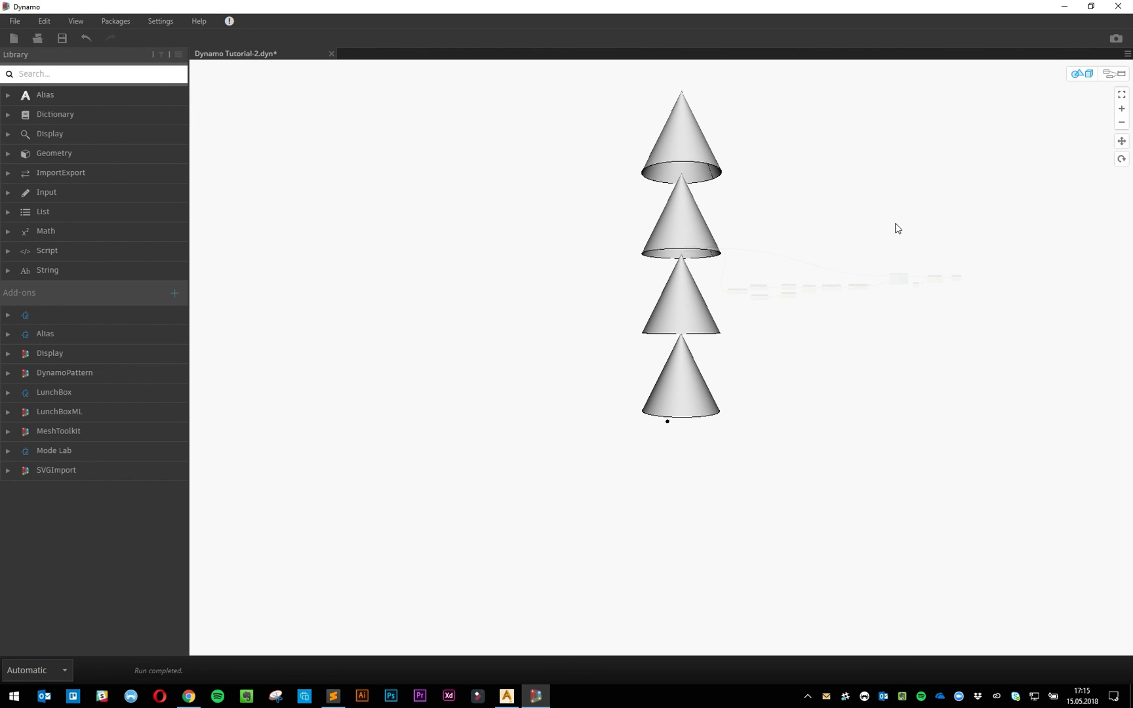
{"action": "key", "text": "alt+Tab"}
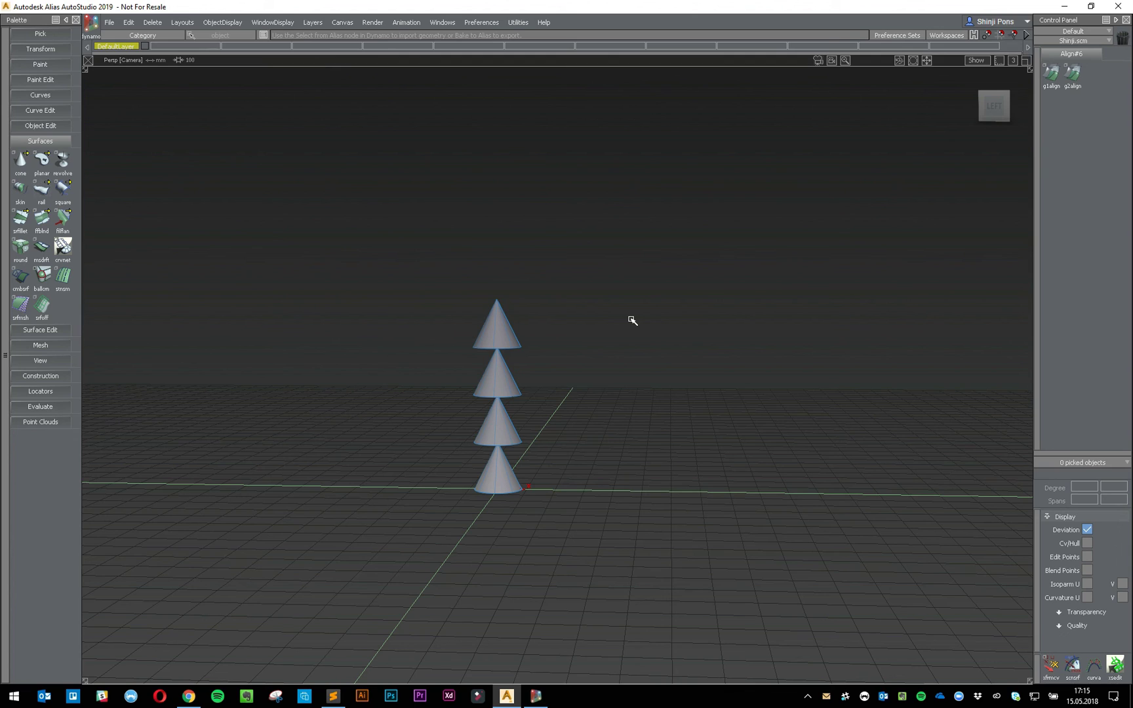
Step: Orbit the Alias view to inspect the four-cone column from an angle
{"action": "key", "text": "shift+alt"}
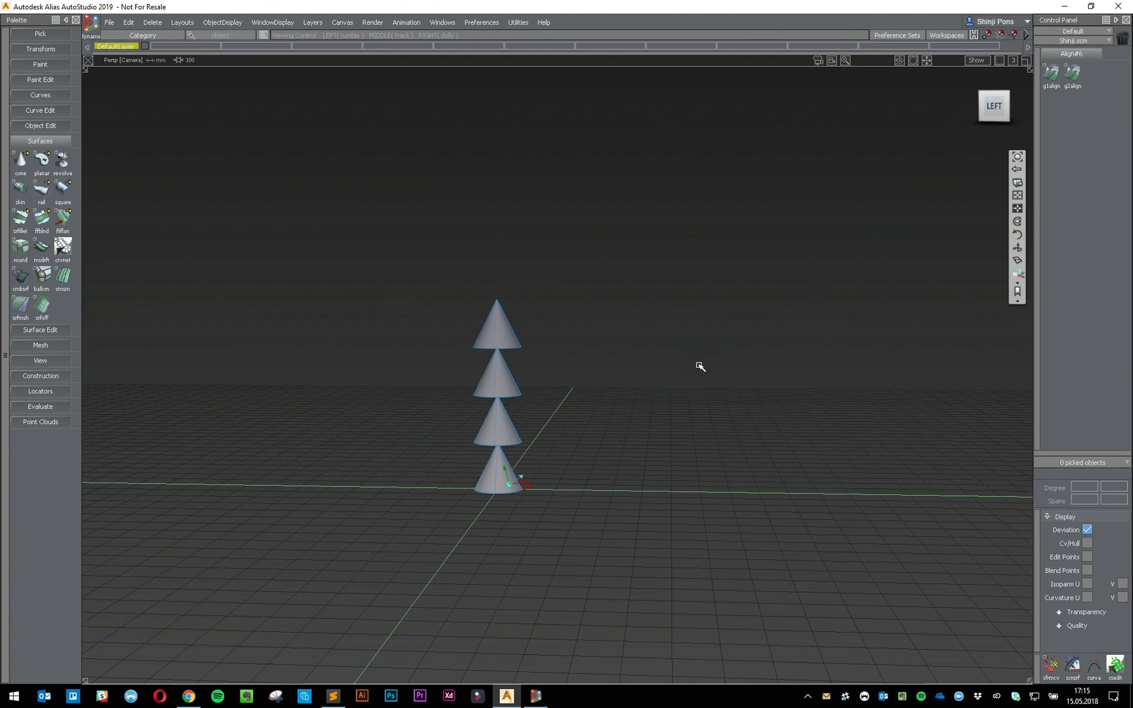
{"action": "left_click_drag", "start_coordinate": [696, 369], "coordinate": [448, 455], "text": "alt+shift"}
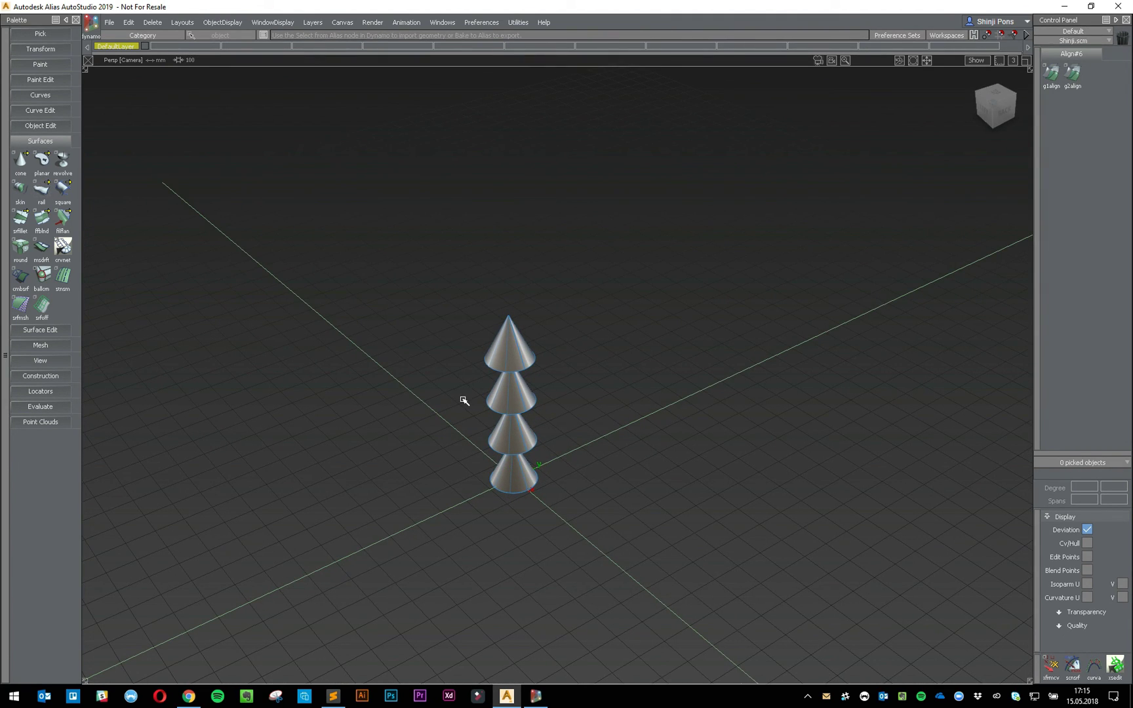